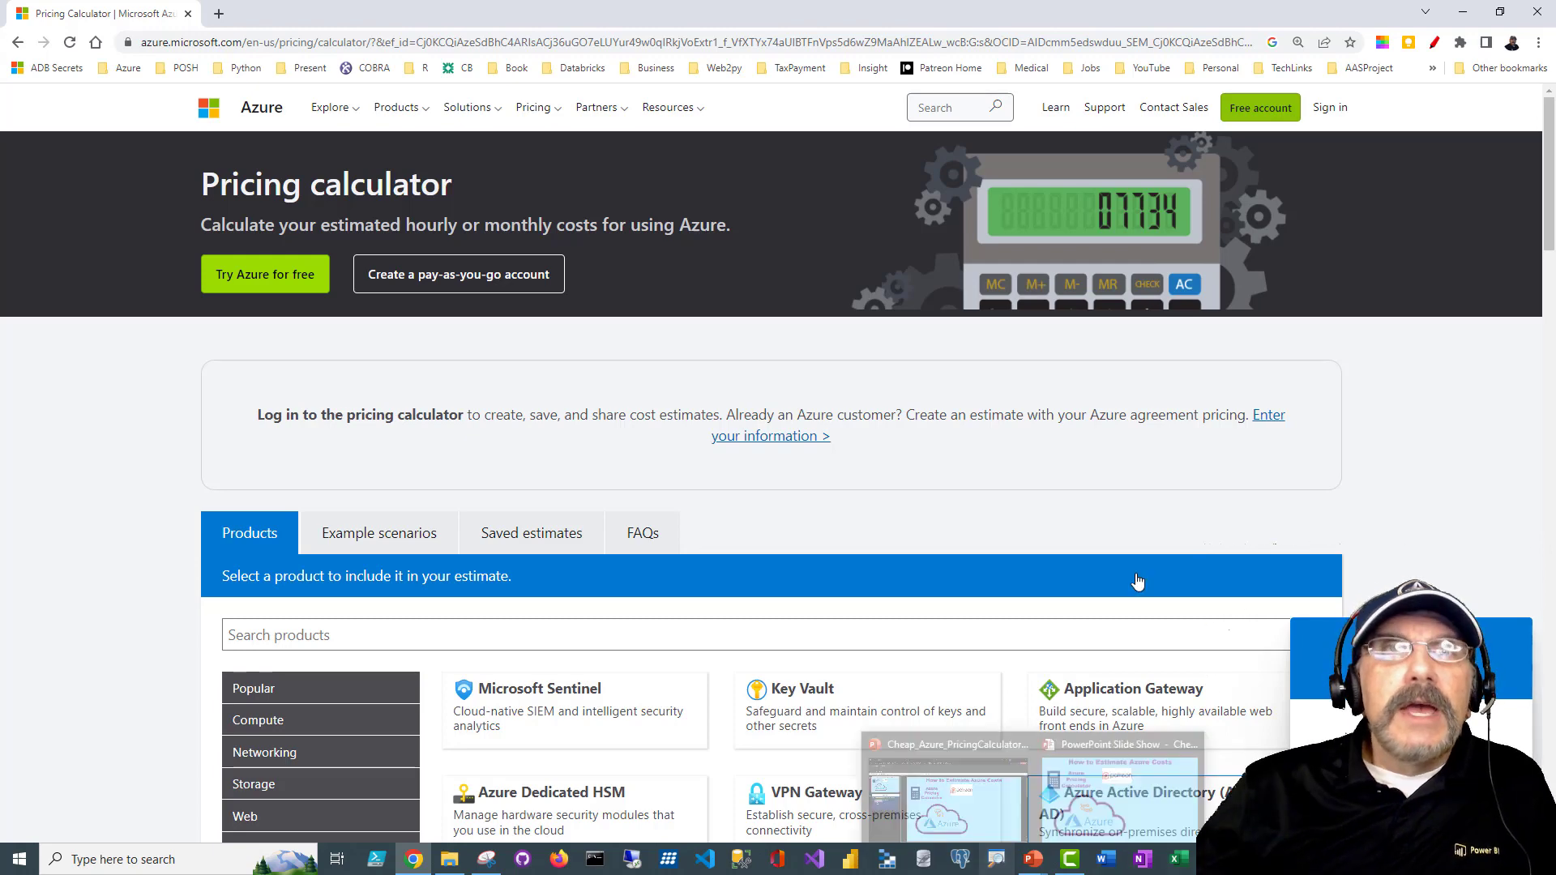
Show the Compute catalog with Virtual Machines, Azure Functions, App Service and Service Fabric.
left_click(143, 44)
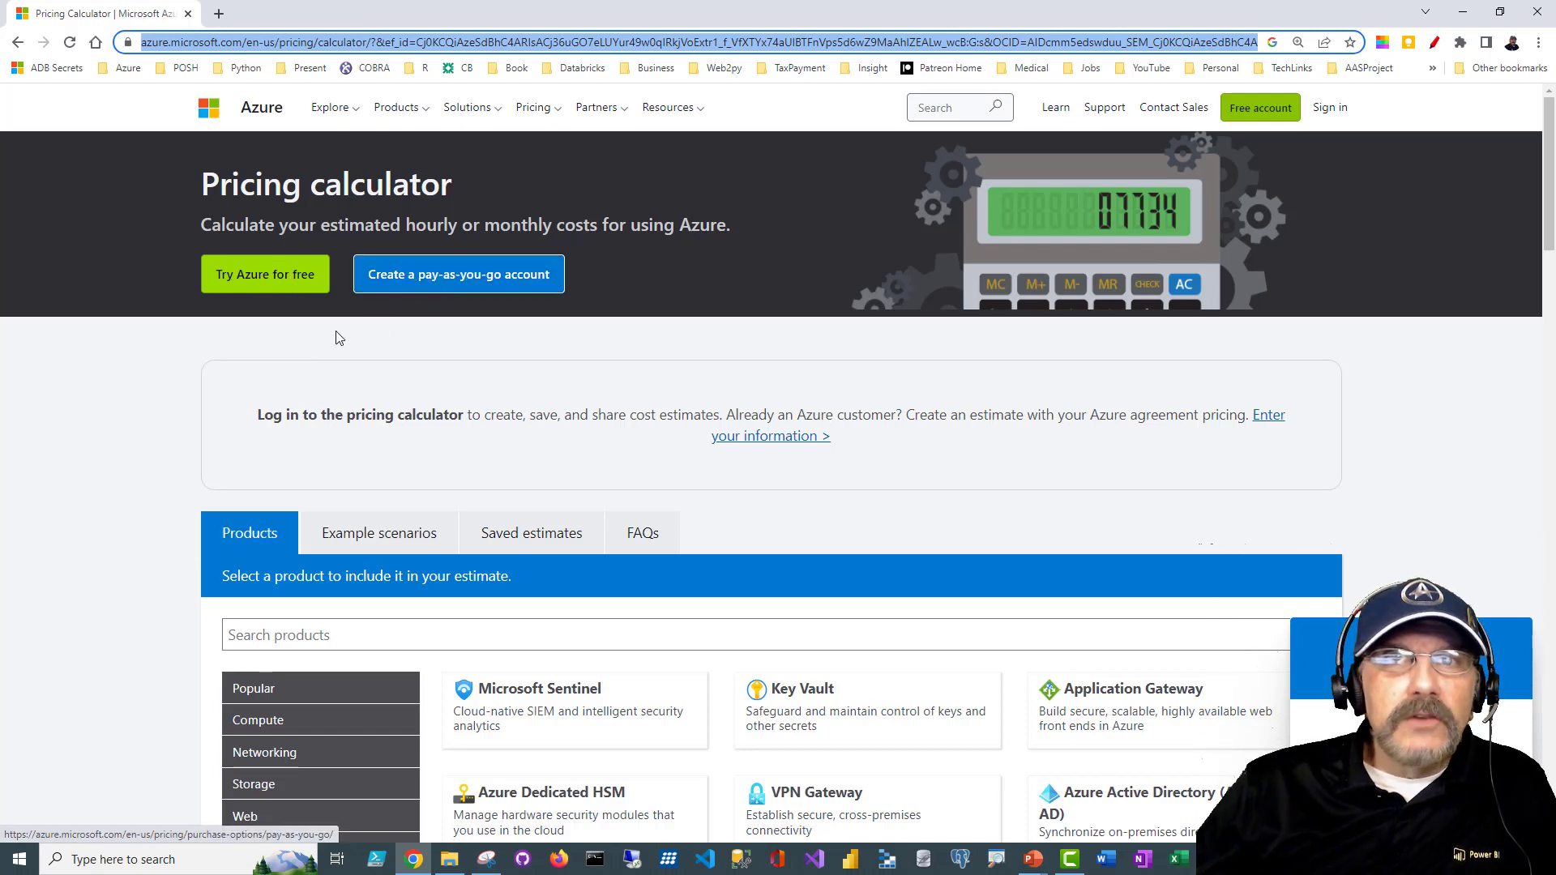
scroll(4, 398, "down", 1)
scroll(4, 398, "down", 5)
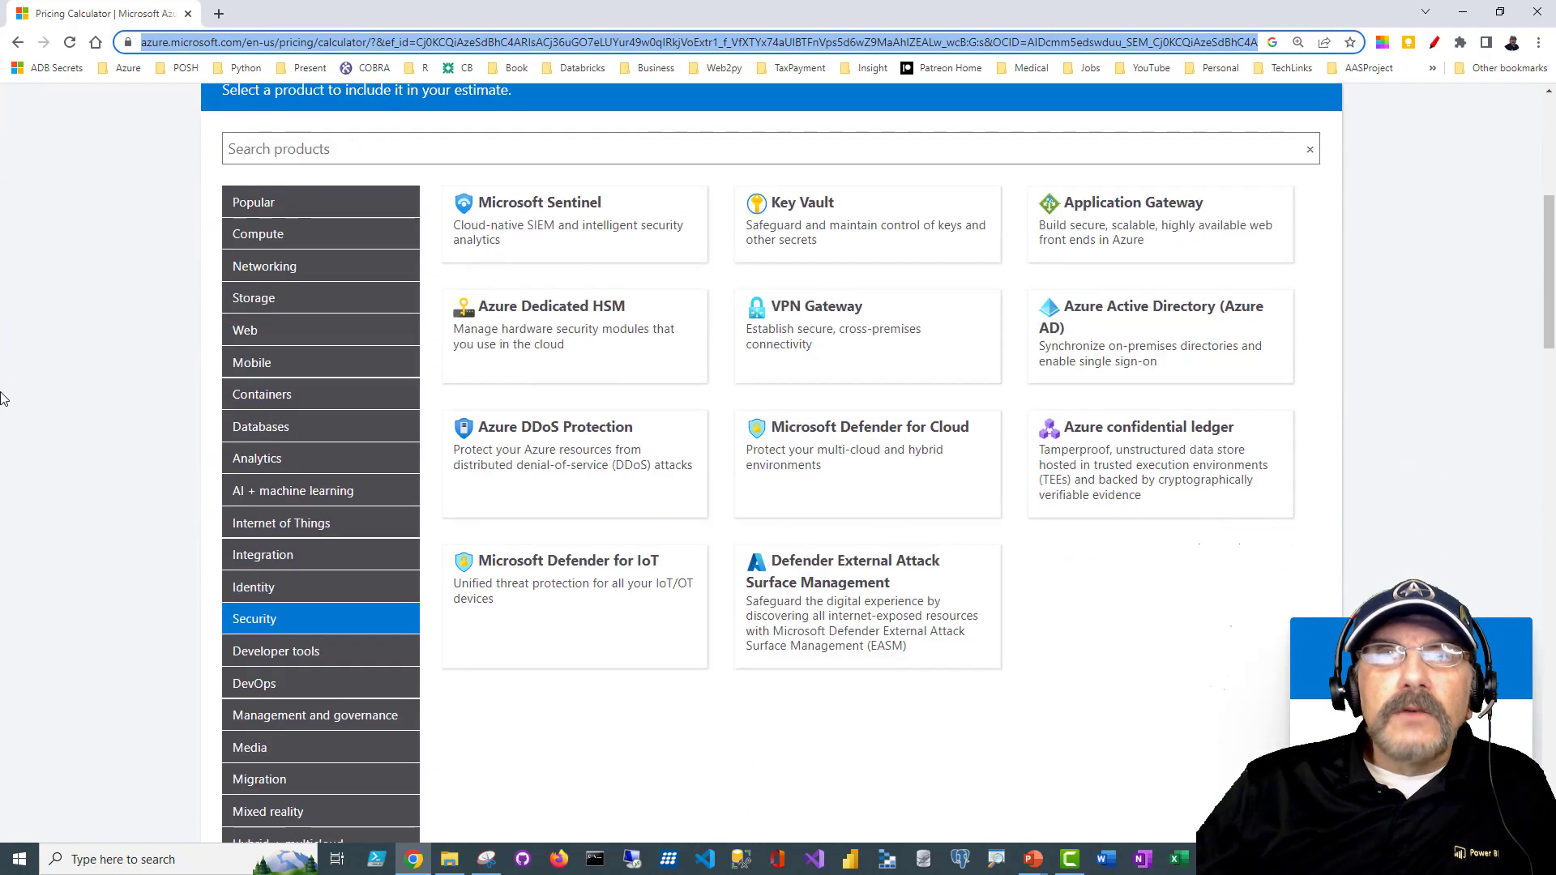
scroll(4, 398, "down", 1)
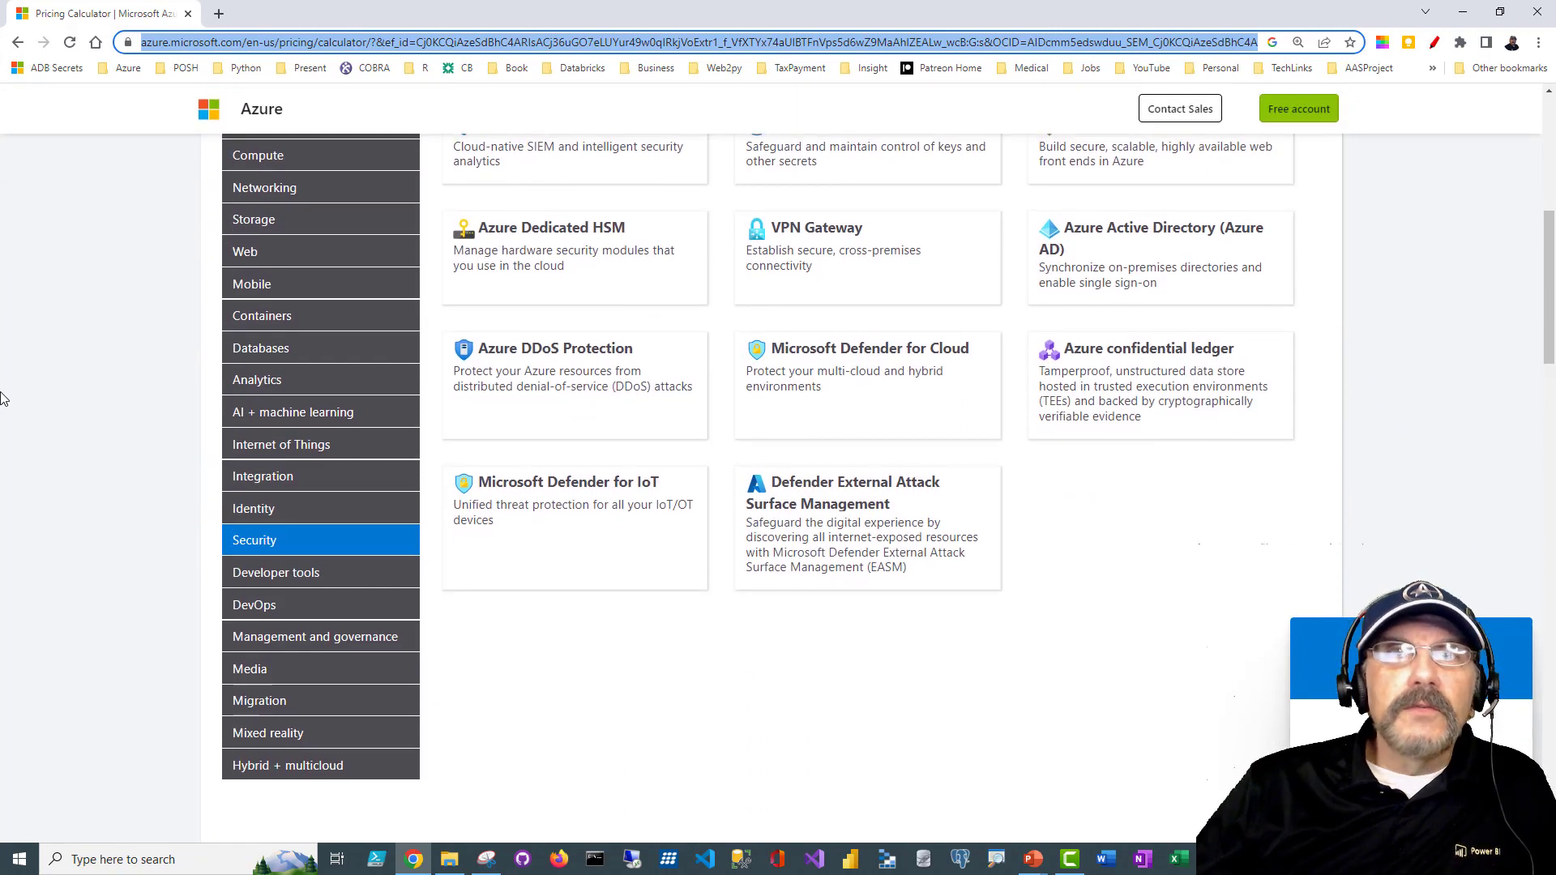
scroll(4, 398, "up", 1)
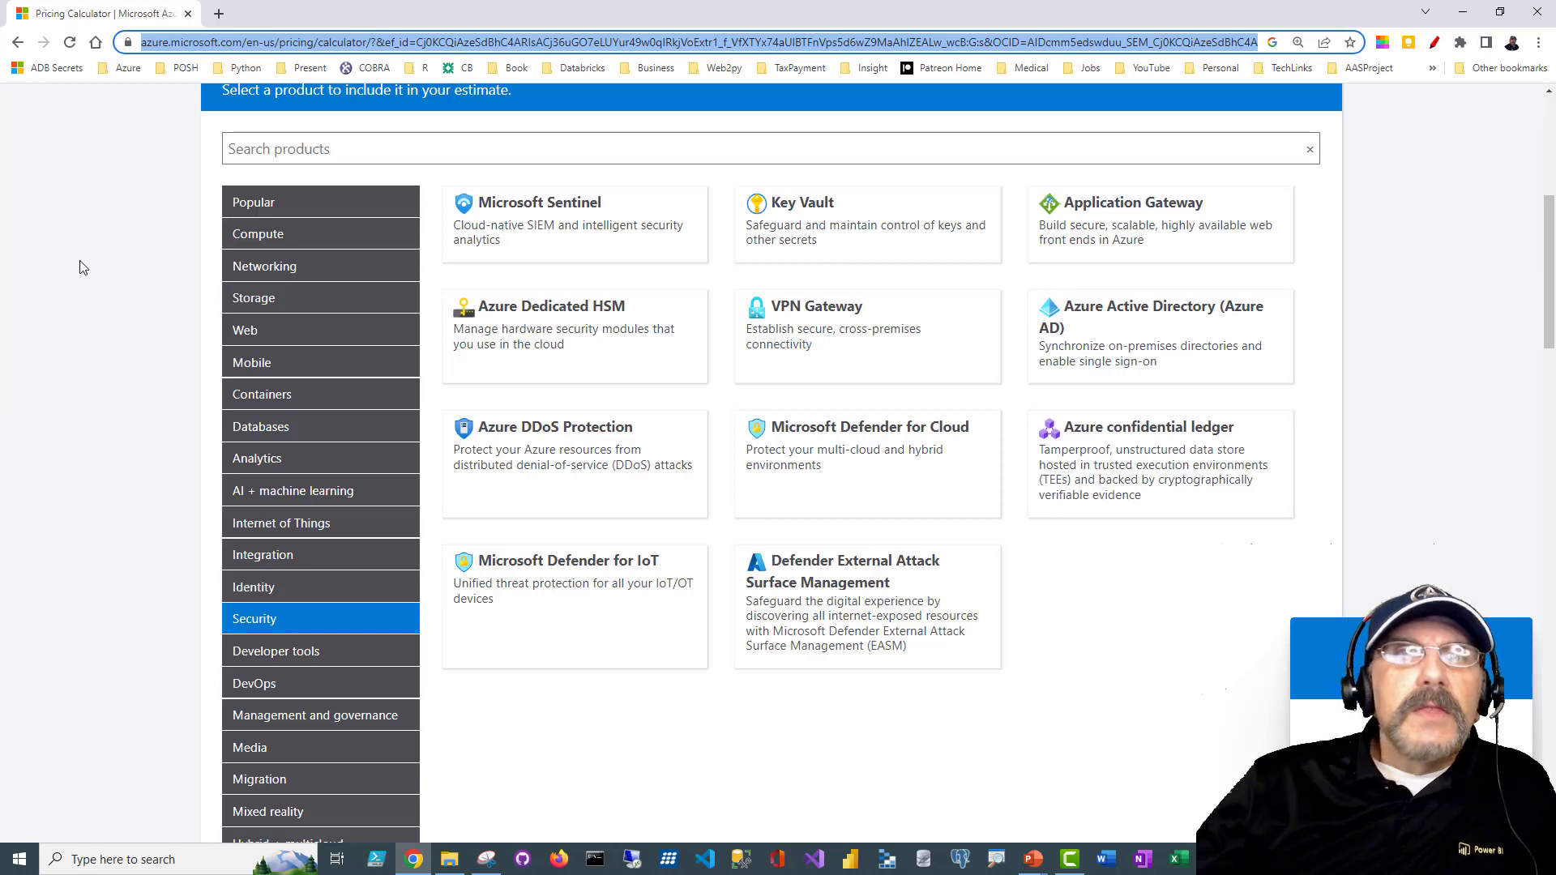
left_click(260, 233)
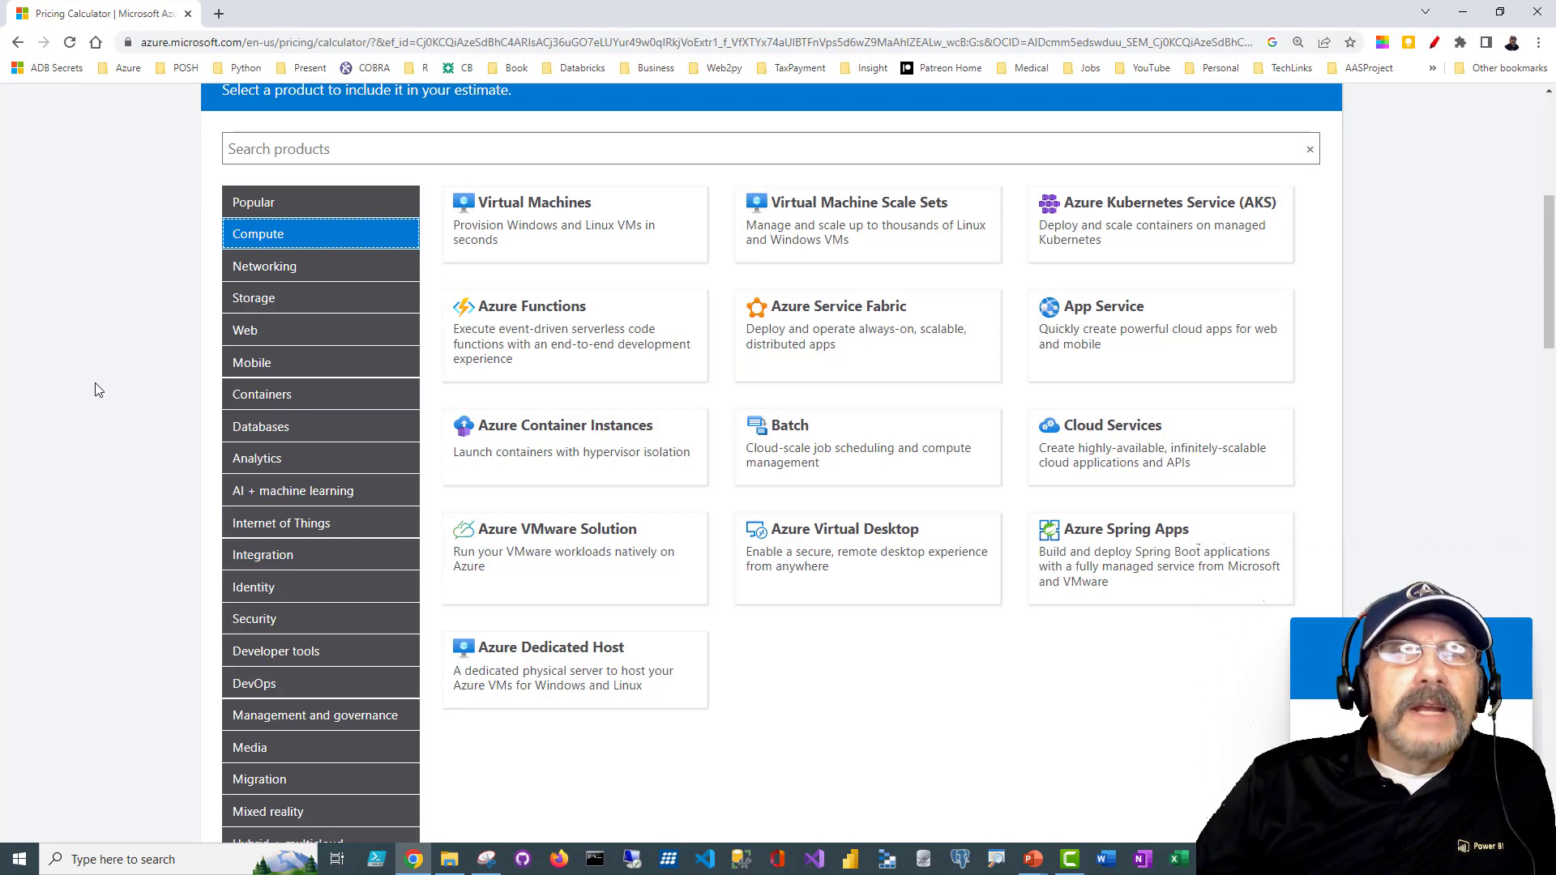
List Analytics products such as Power BI Embedded, Azure Data Factory and Microsoft Purview.
scroll(95, 390, "down", 2)
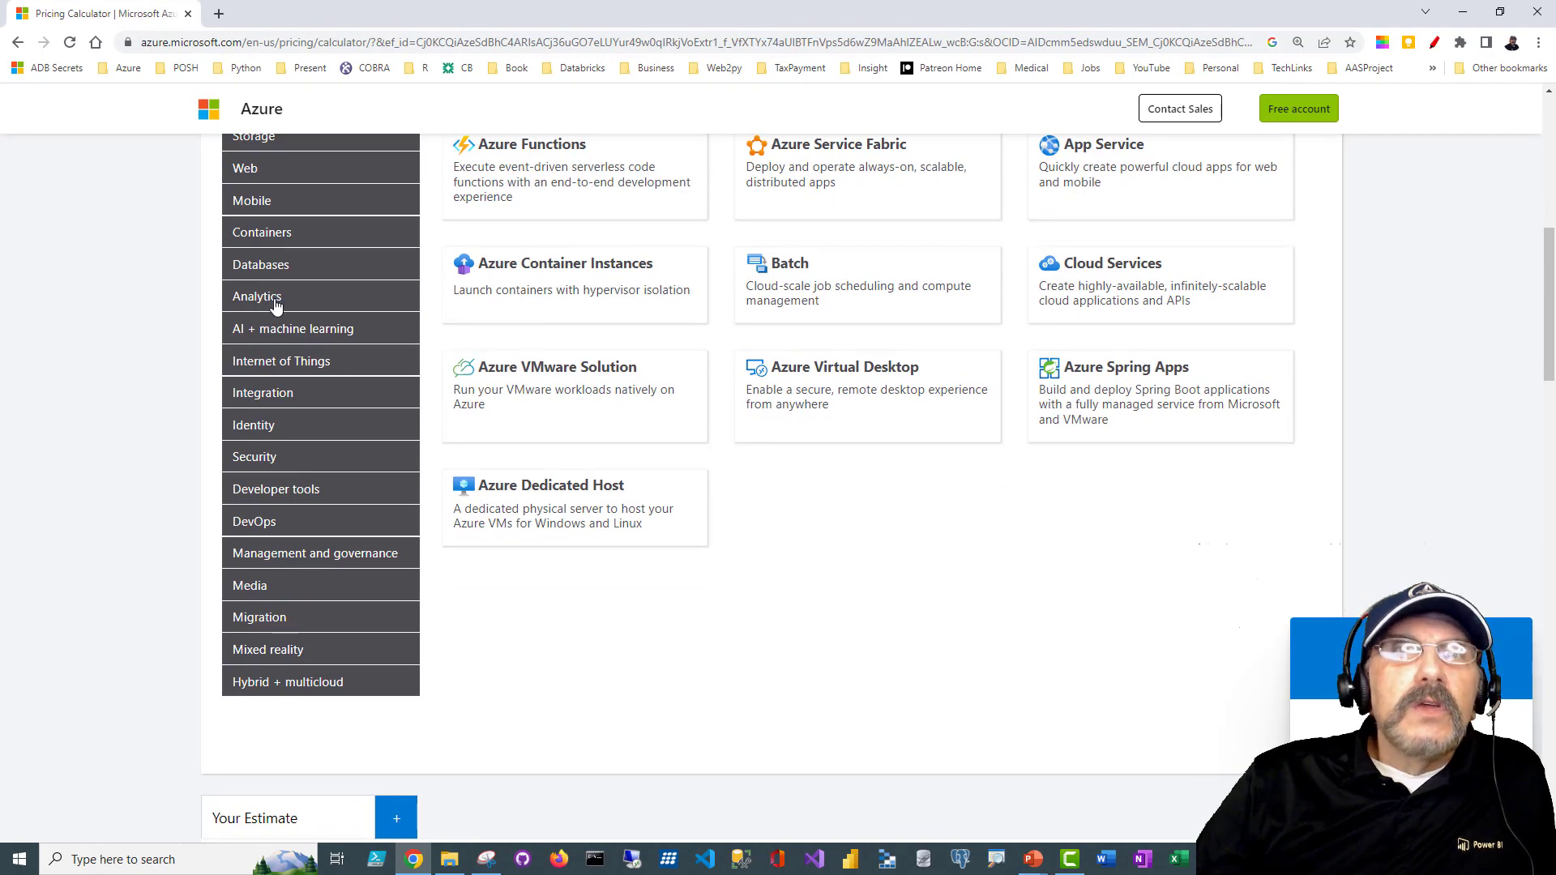
left_click(276, 304)
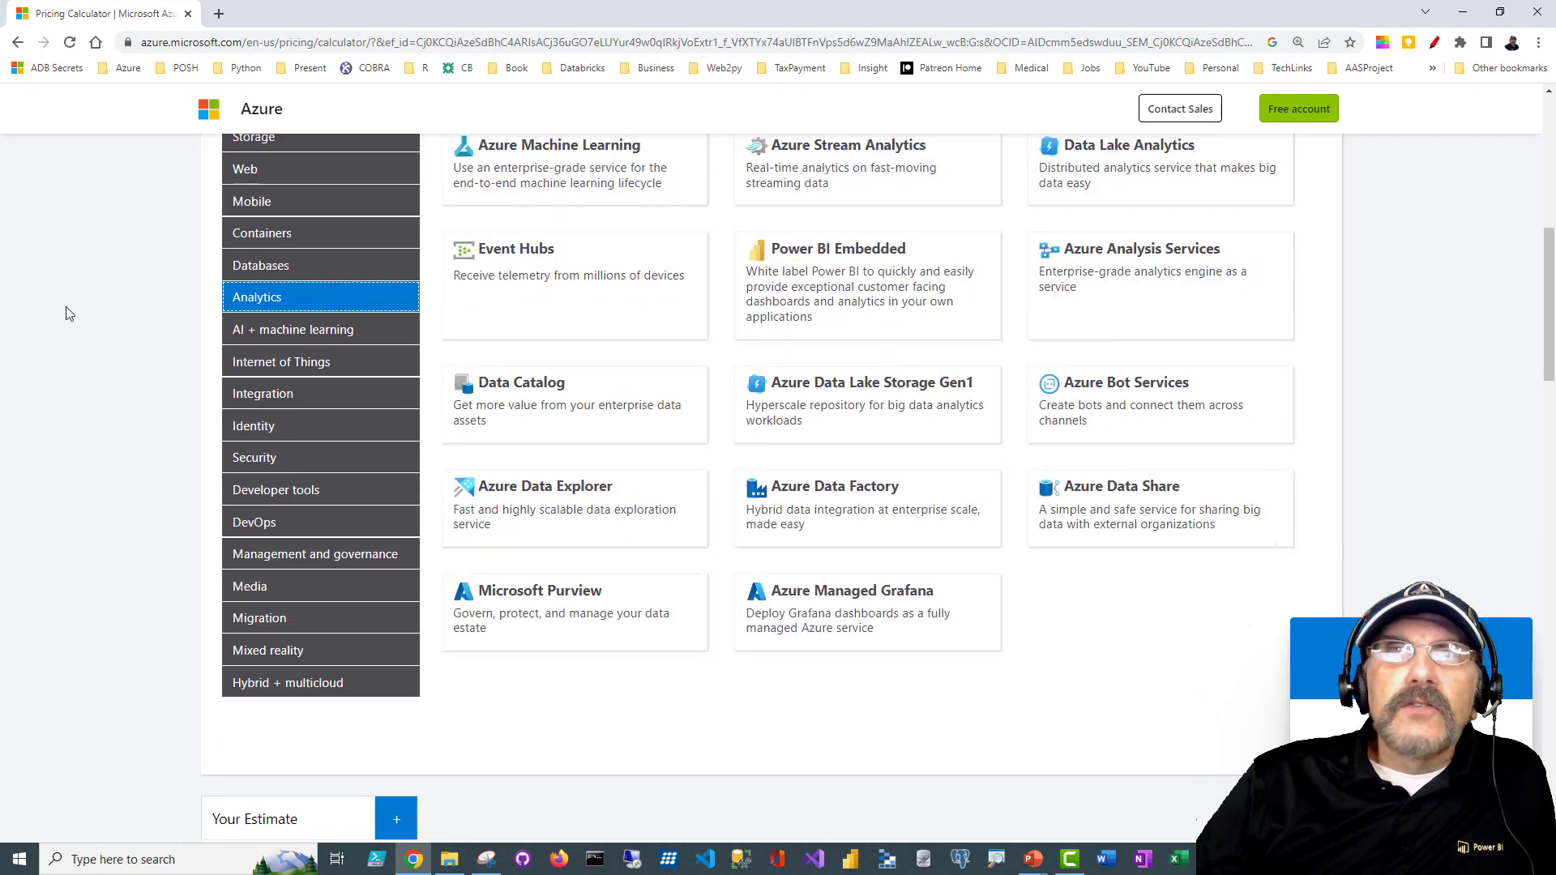
scroll(69, 314, "up", 2)
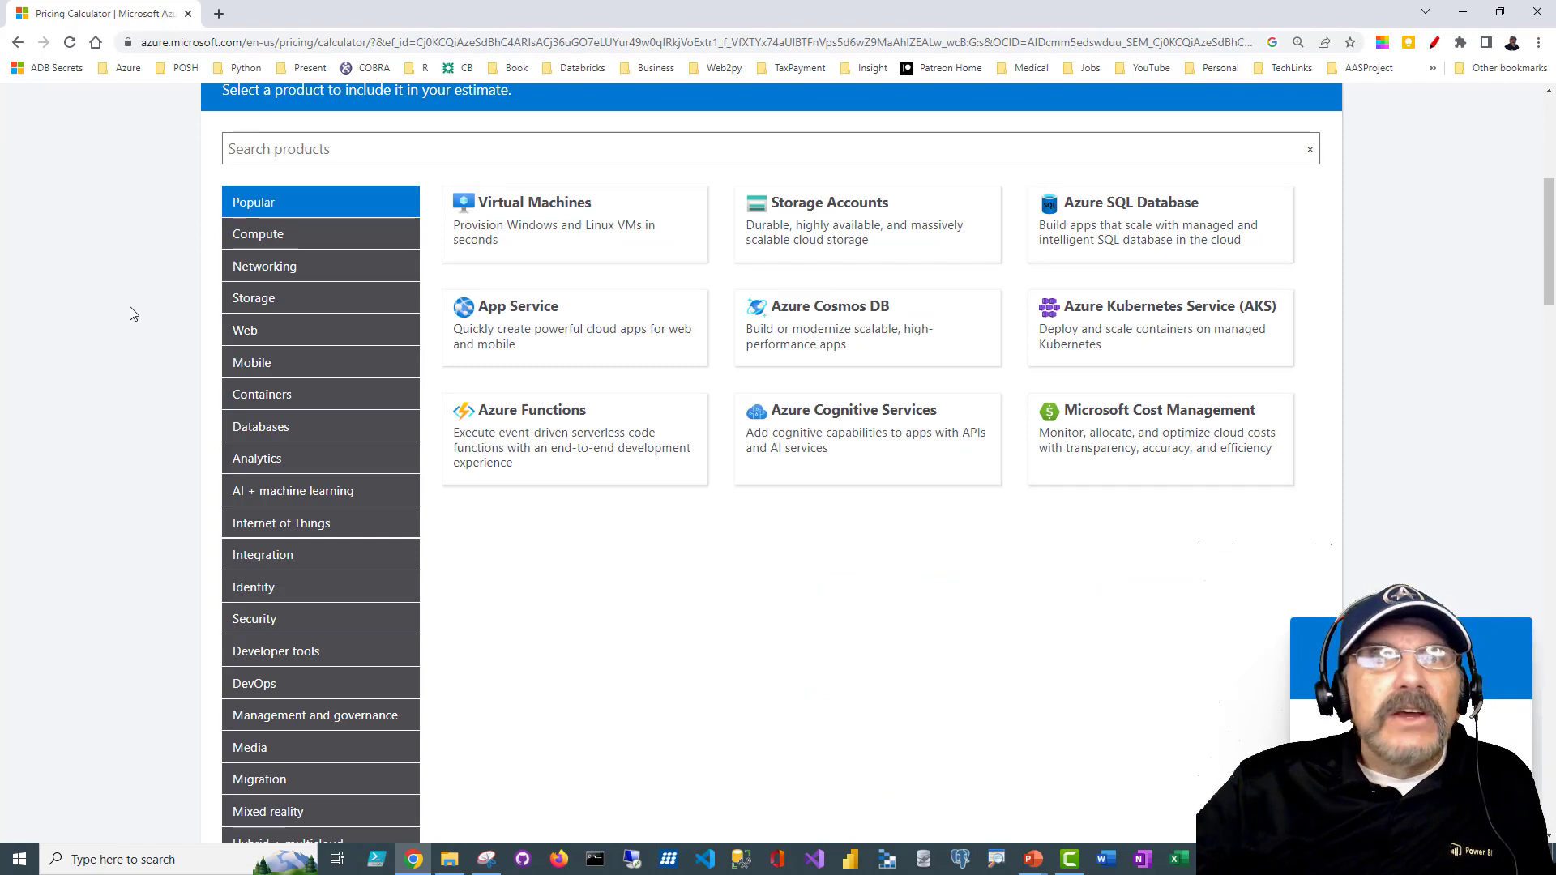
scroll(132, 313, "down", 3)
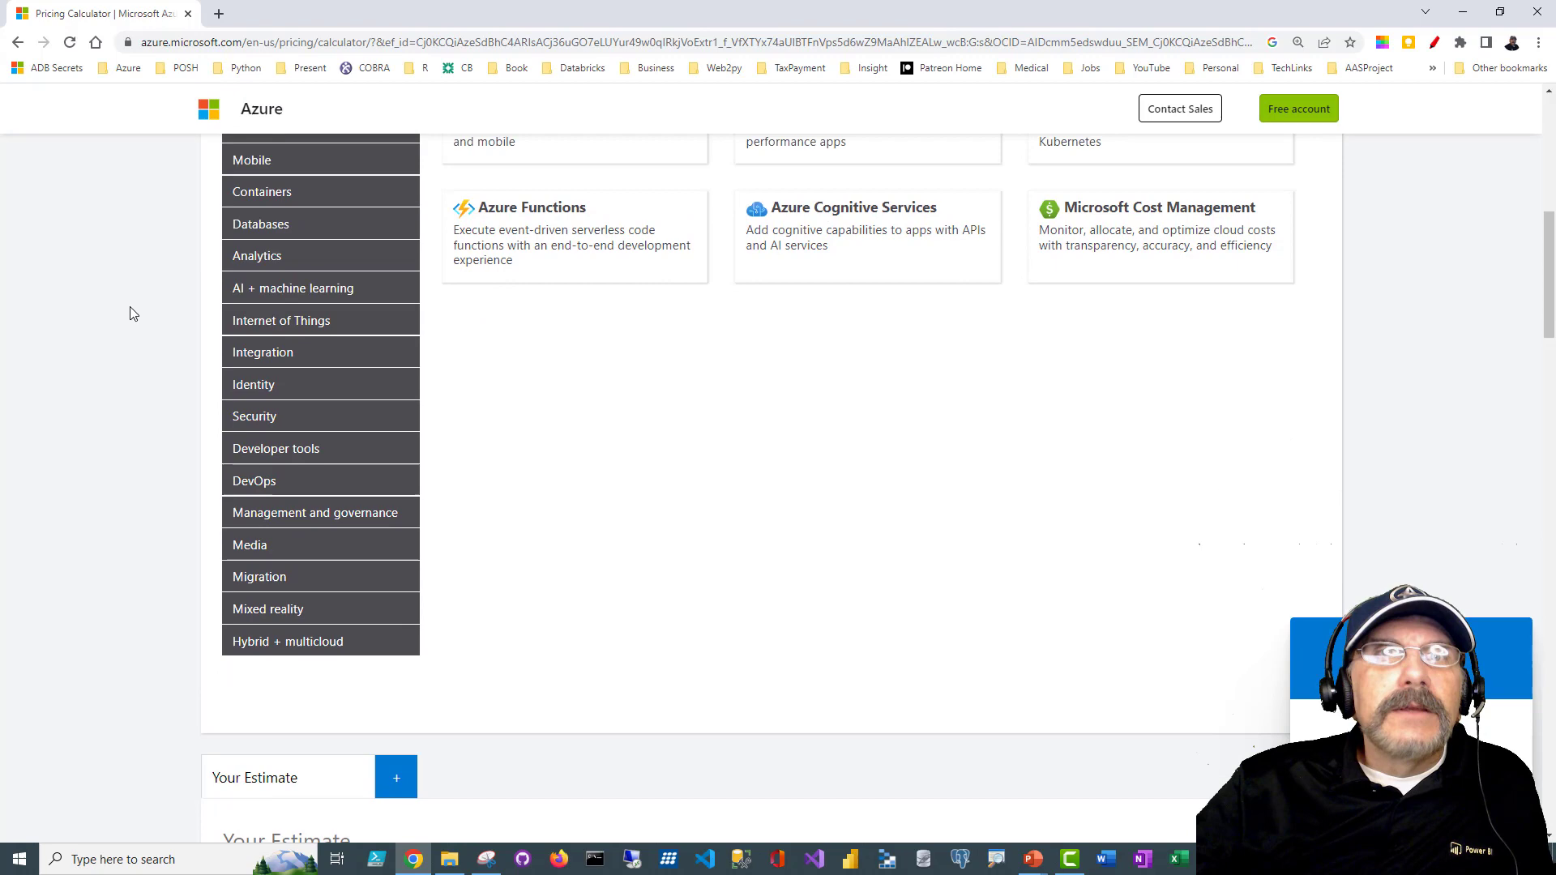
scroll(132, 313, "up", 2)
scroll(186, 310, "down", 1)
Add an Azure Databricks item from the Analytics catalog to the estimate.
left_click(245, 309)
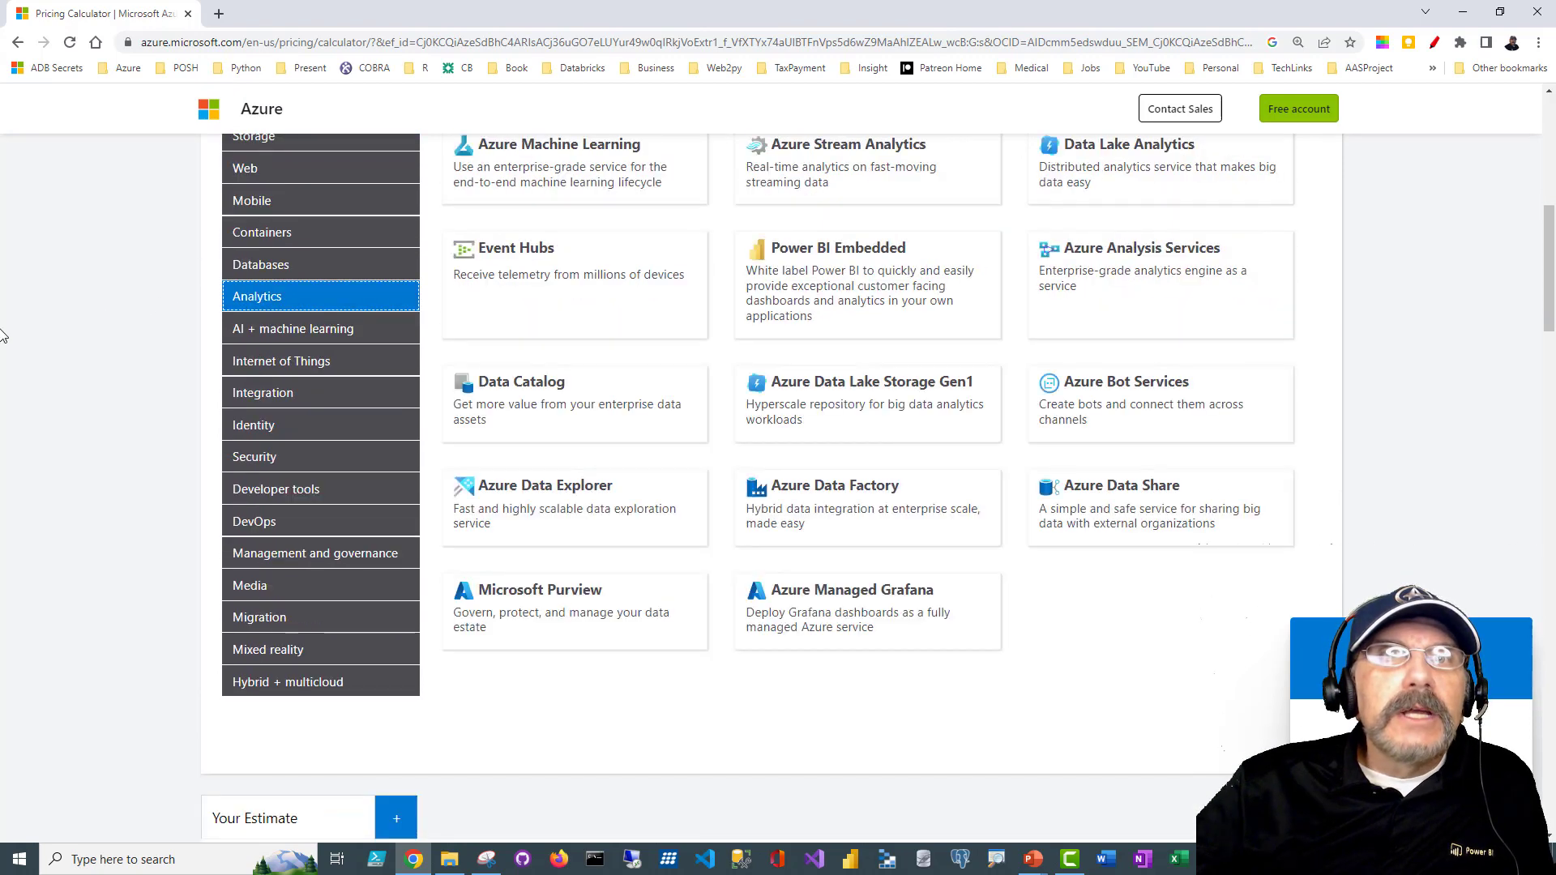
scroll(687, 422, "up", 2)
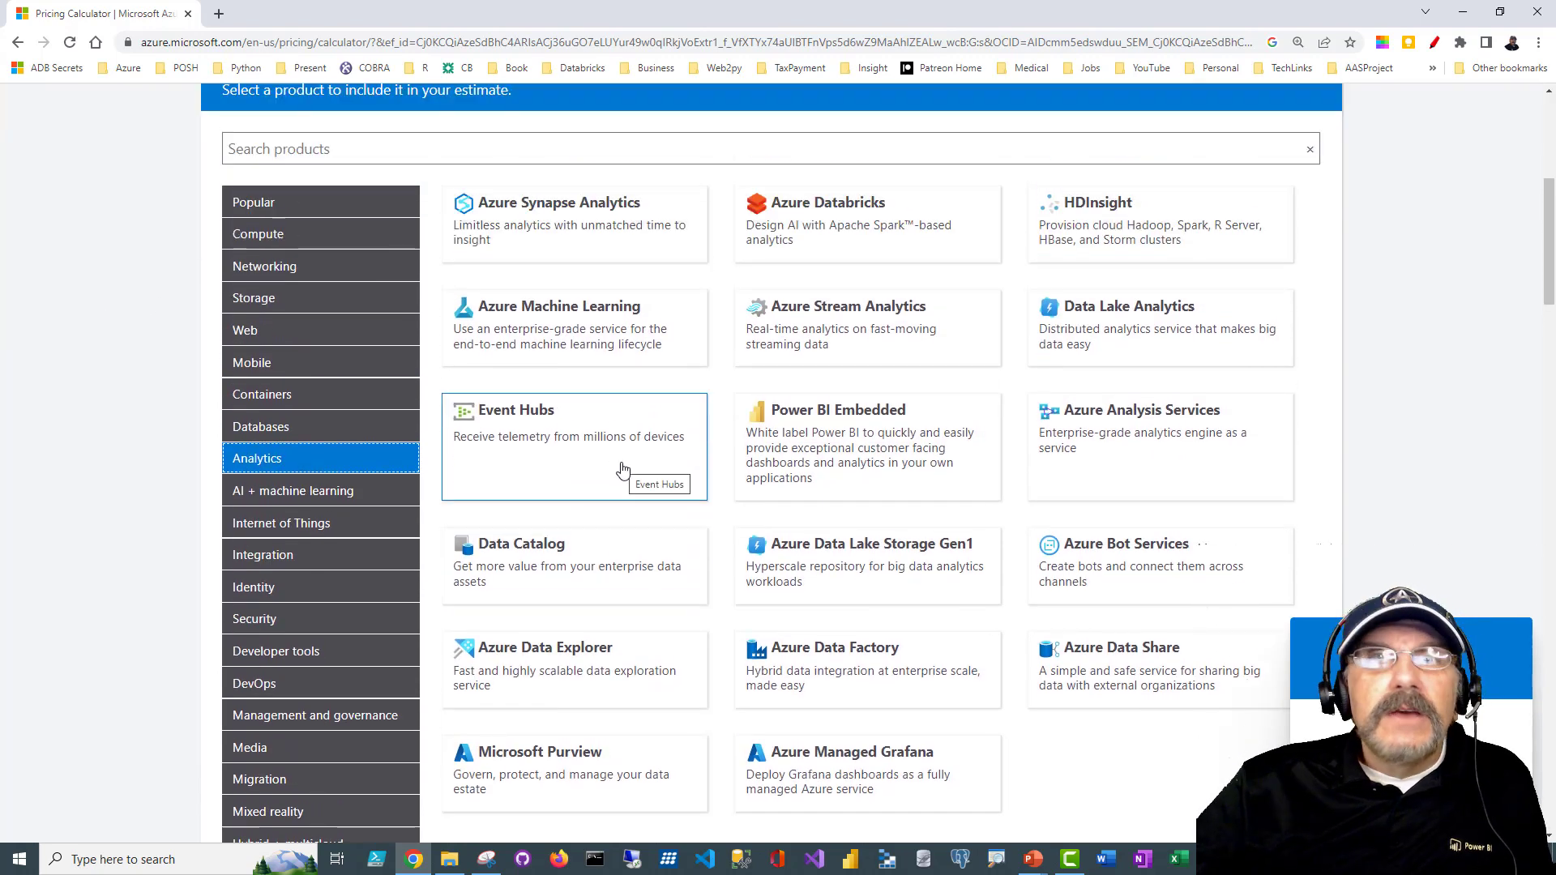
left_click(799, 234)
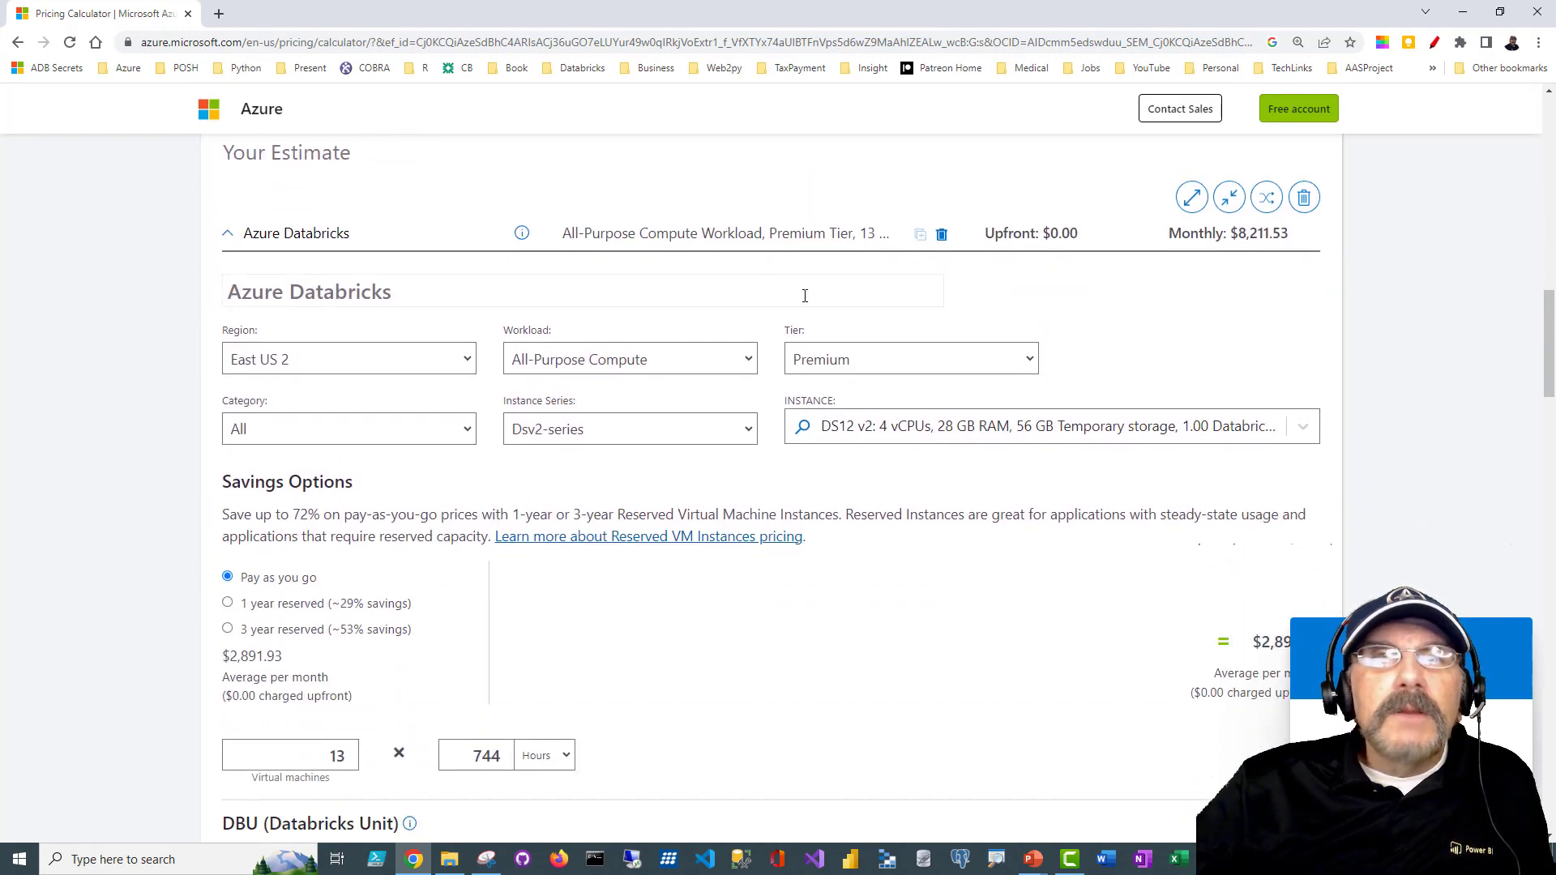
Review the Databricks region options, leaving East US 2 selected.
scroll(804, 296, "down", 1)
left_click(468, 281)
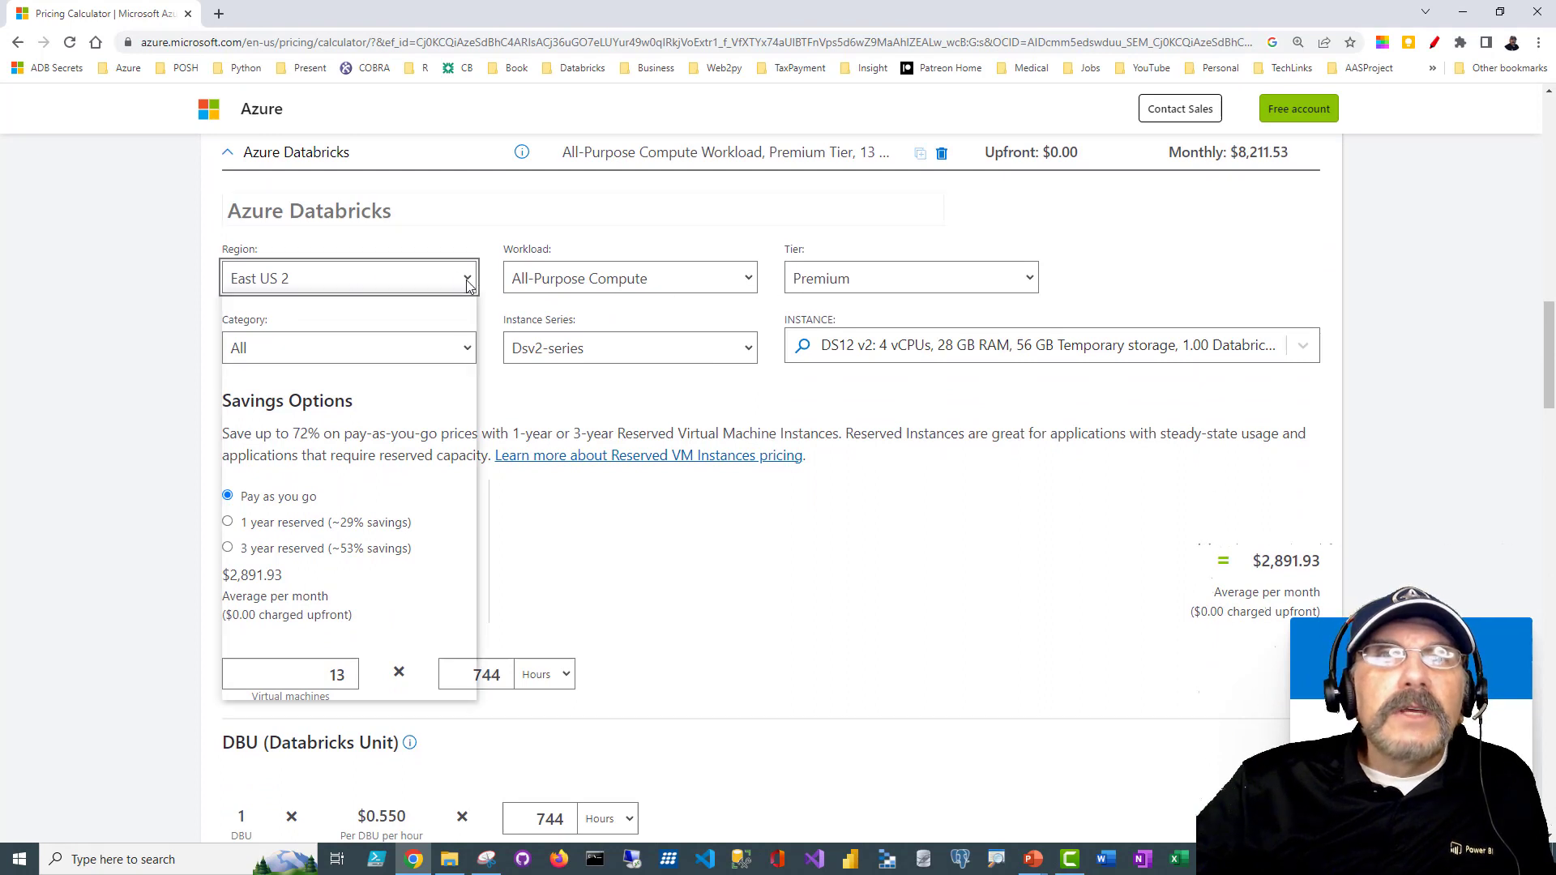
left_click(468, 281)
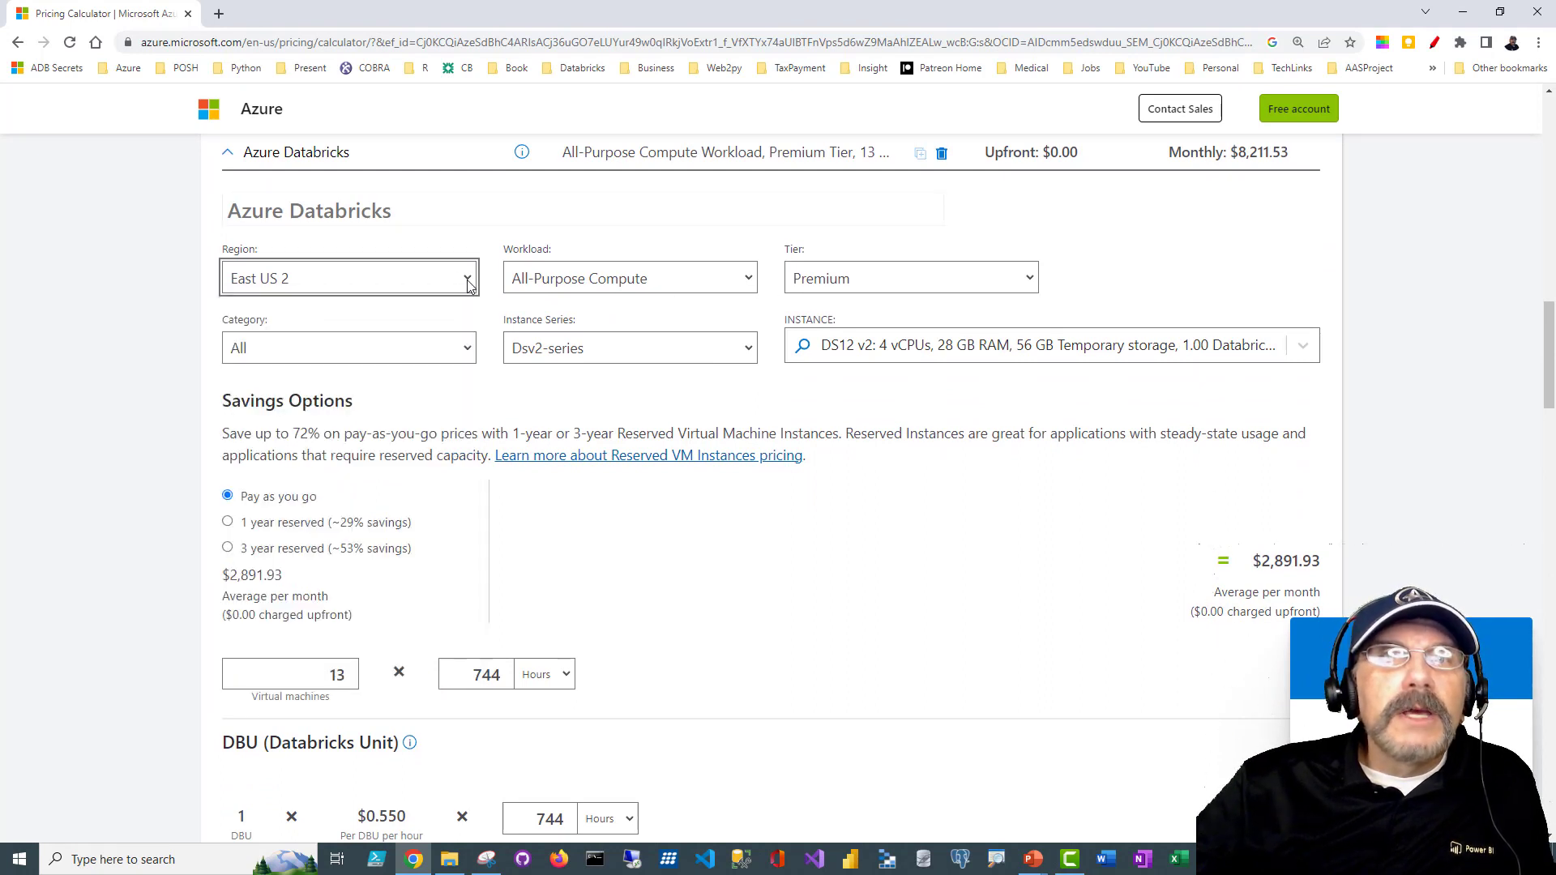
left_click(467, 284)
left_click(469, 357)
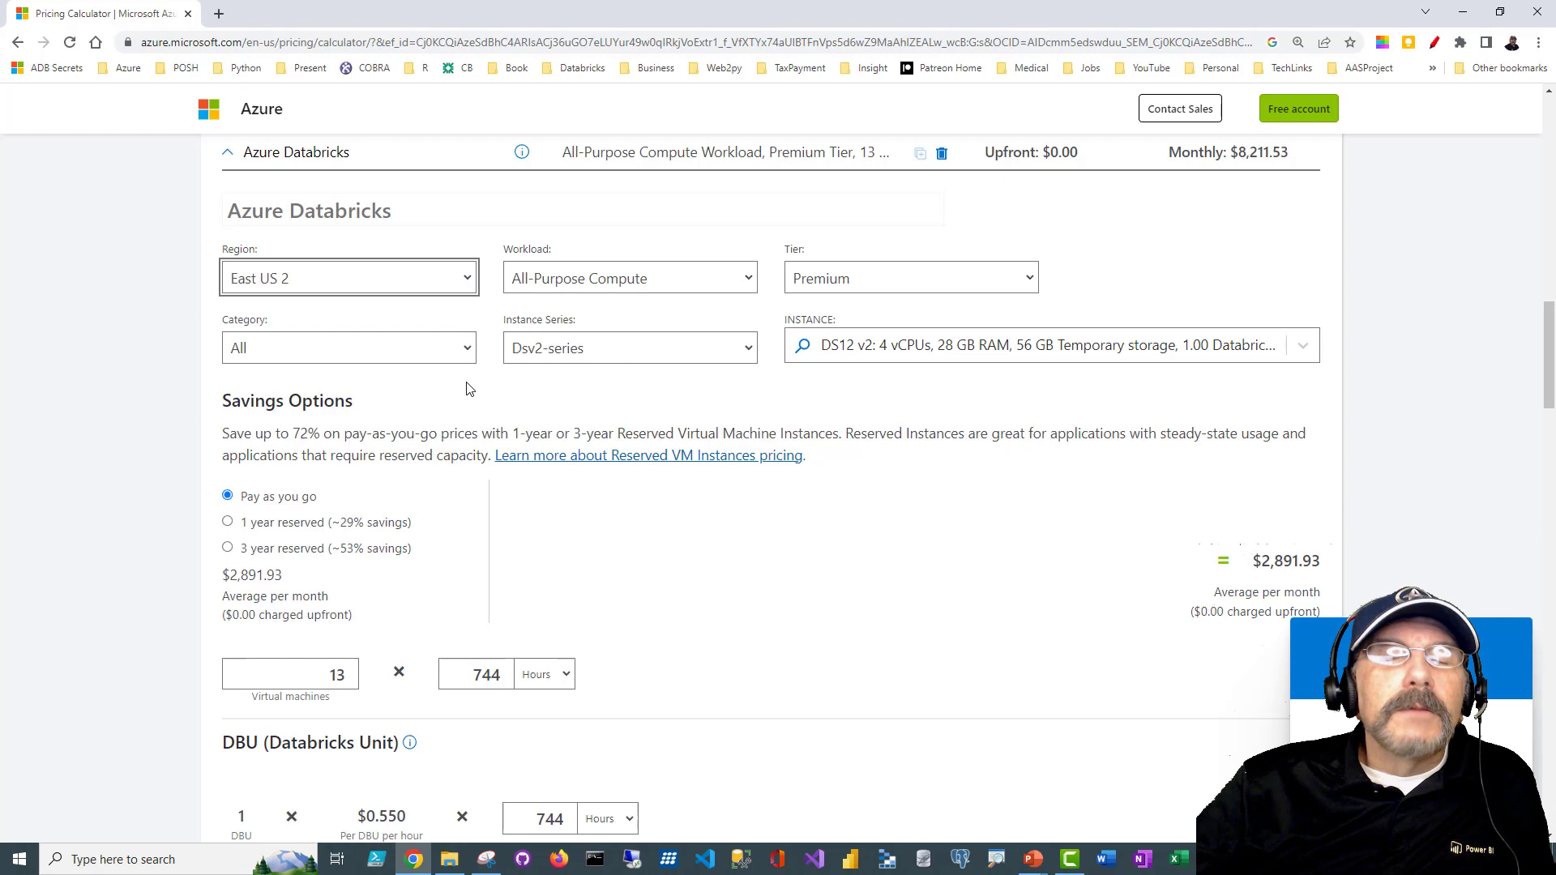
left_click(467, 278)
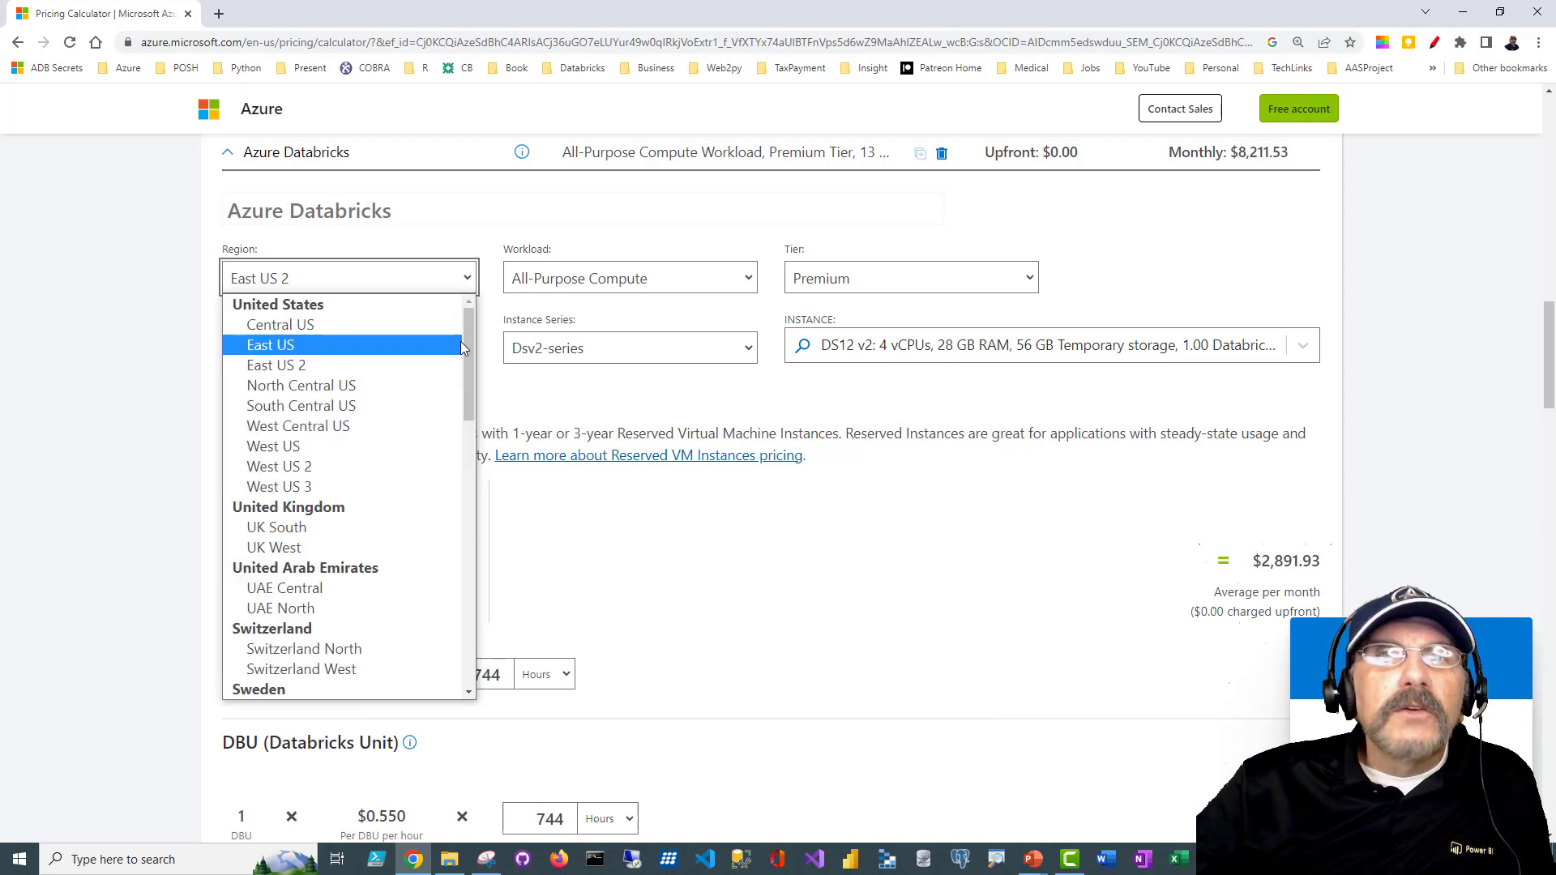
mouse_move(468, 348)
left_mouse_down()
mouse_move(460, 408)
mouse_move(469, 334)
left_mouse_up()
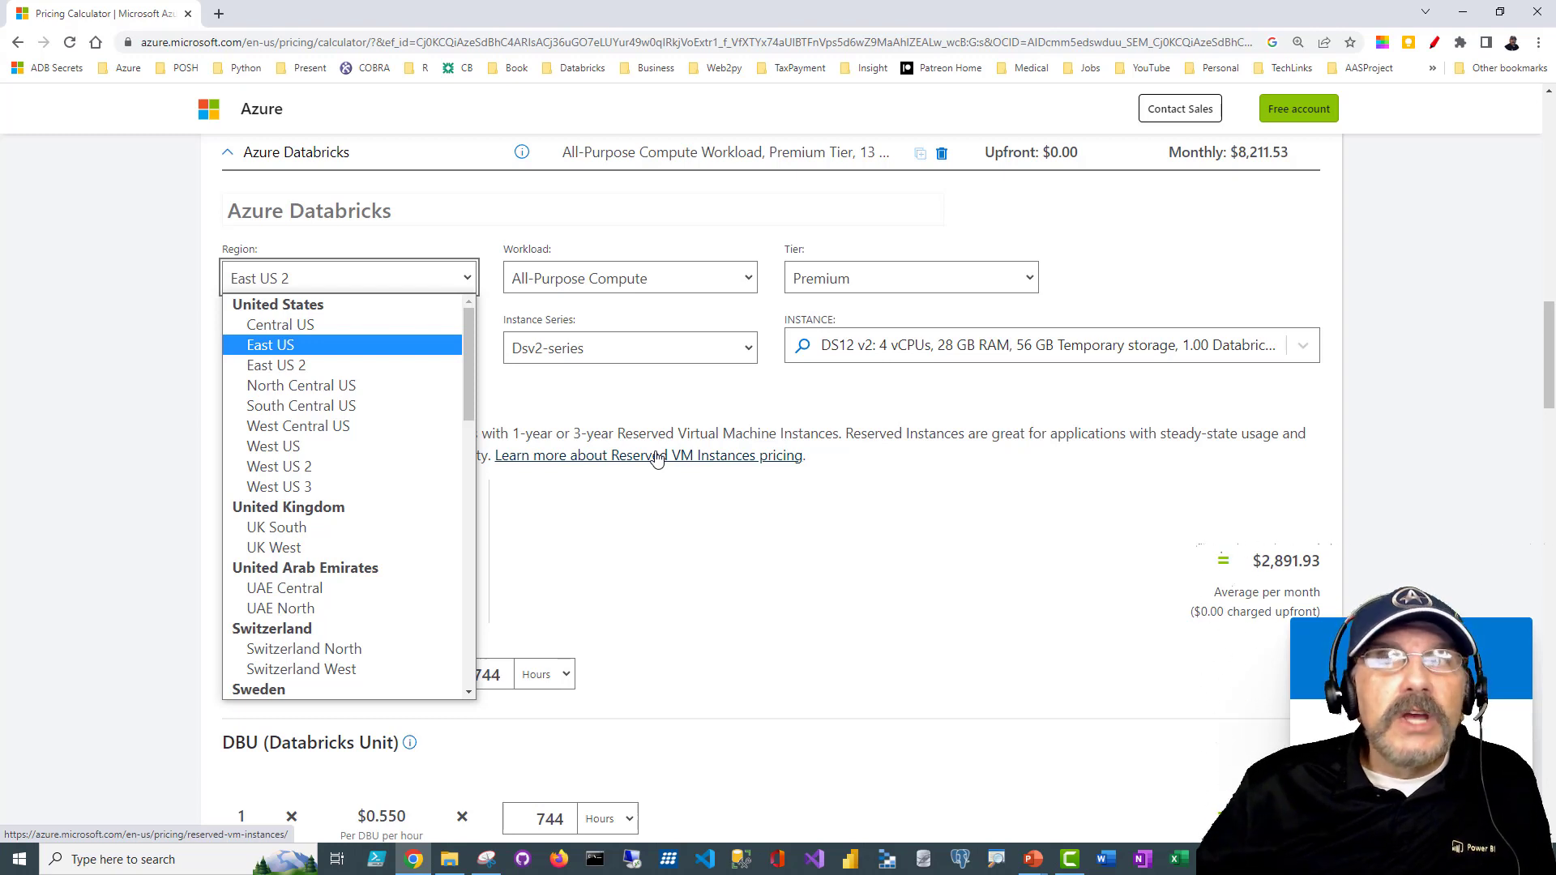
Confirm the Databricks item keeps All-Purpose Compute workload and Premium tier.
left_click(330, 369)
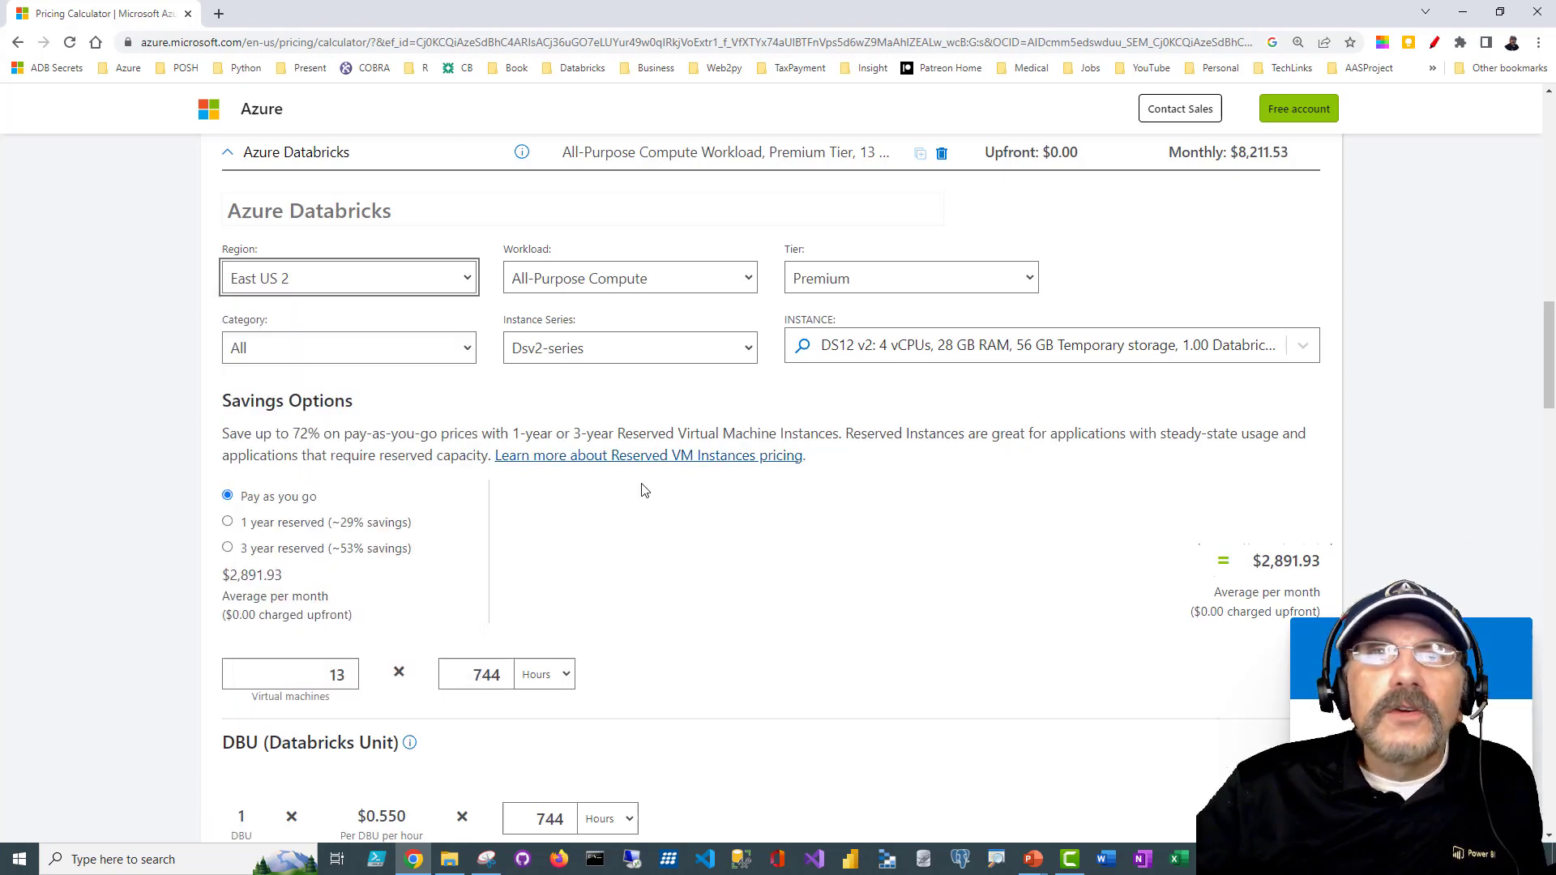
left_click(748, 282)
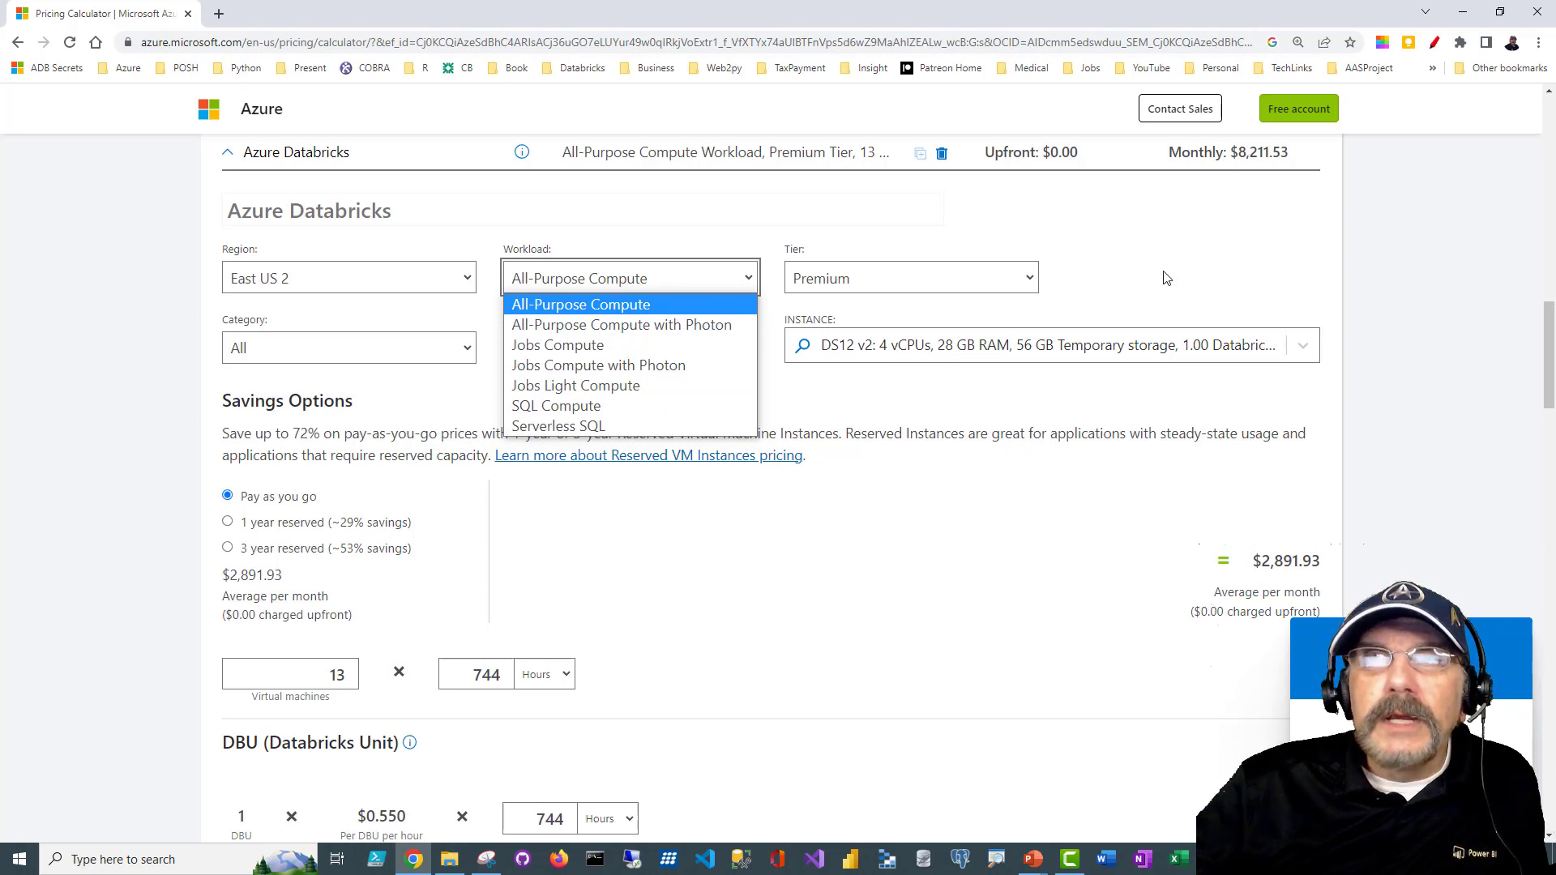
left_click(1034, 288)
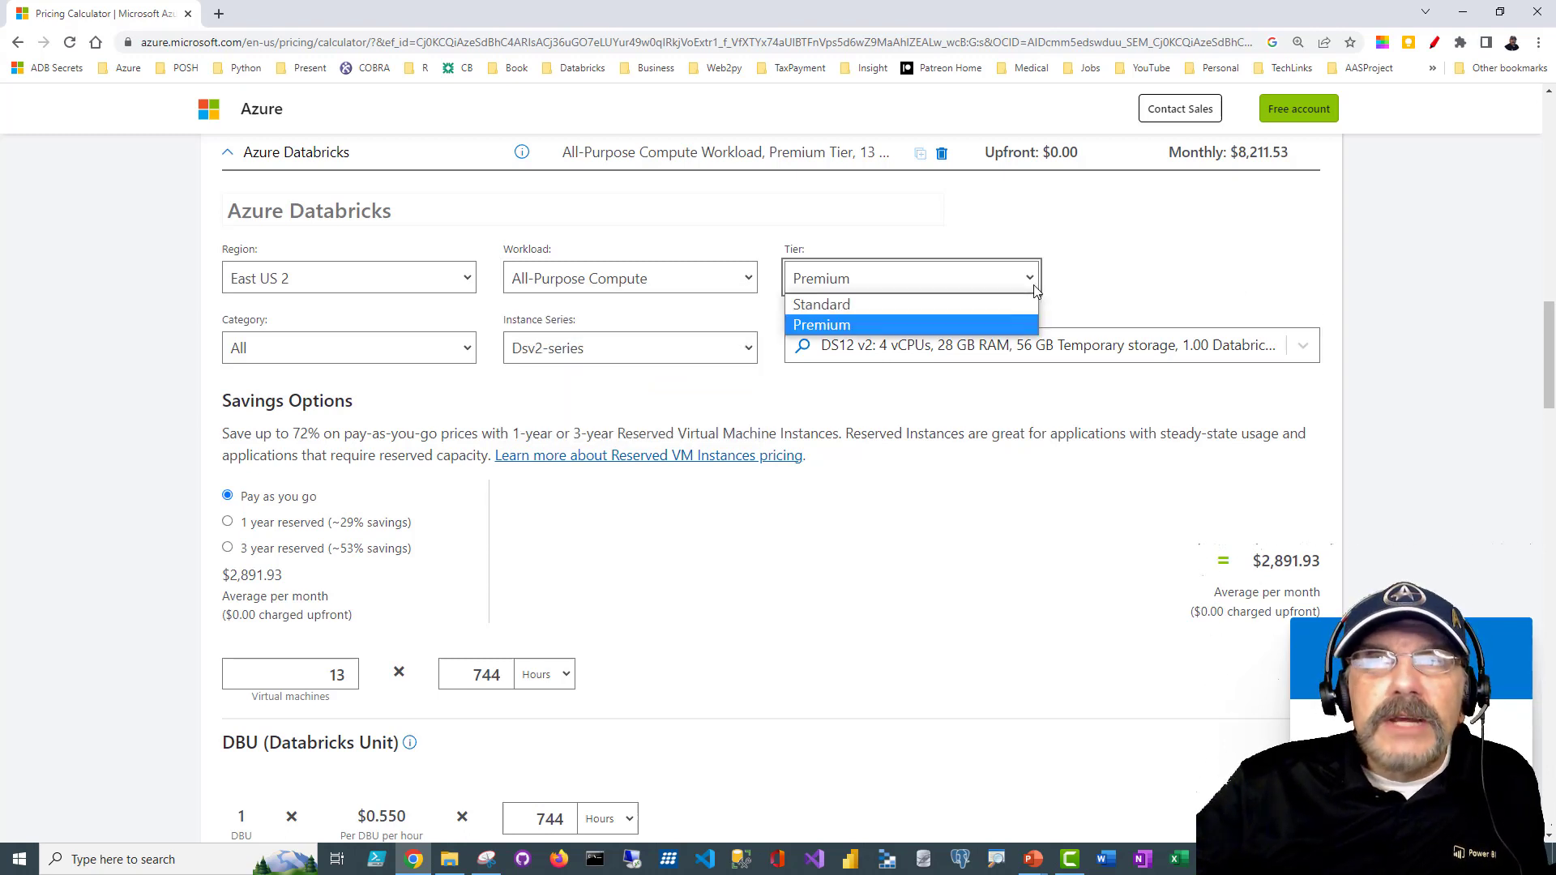
left_click(1187, 254)
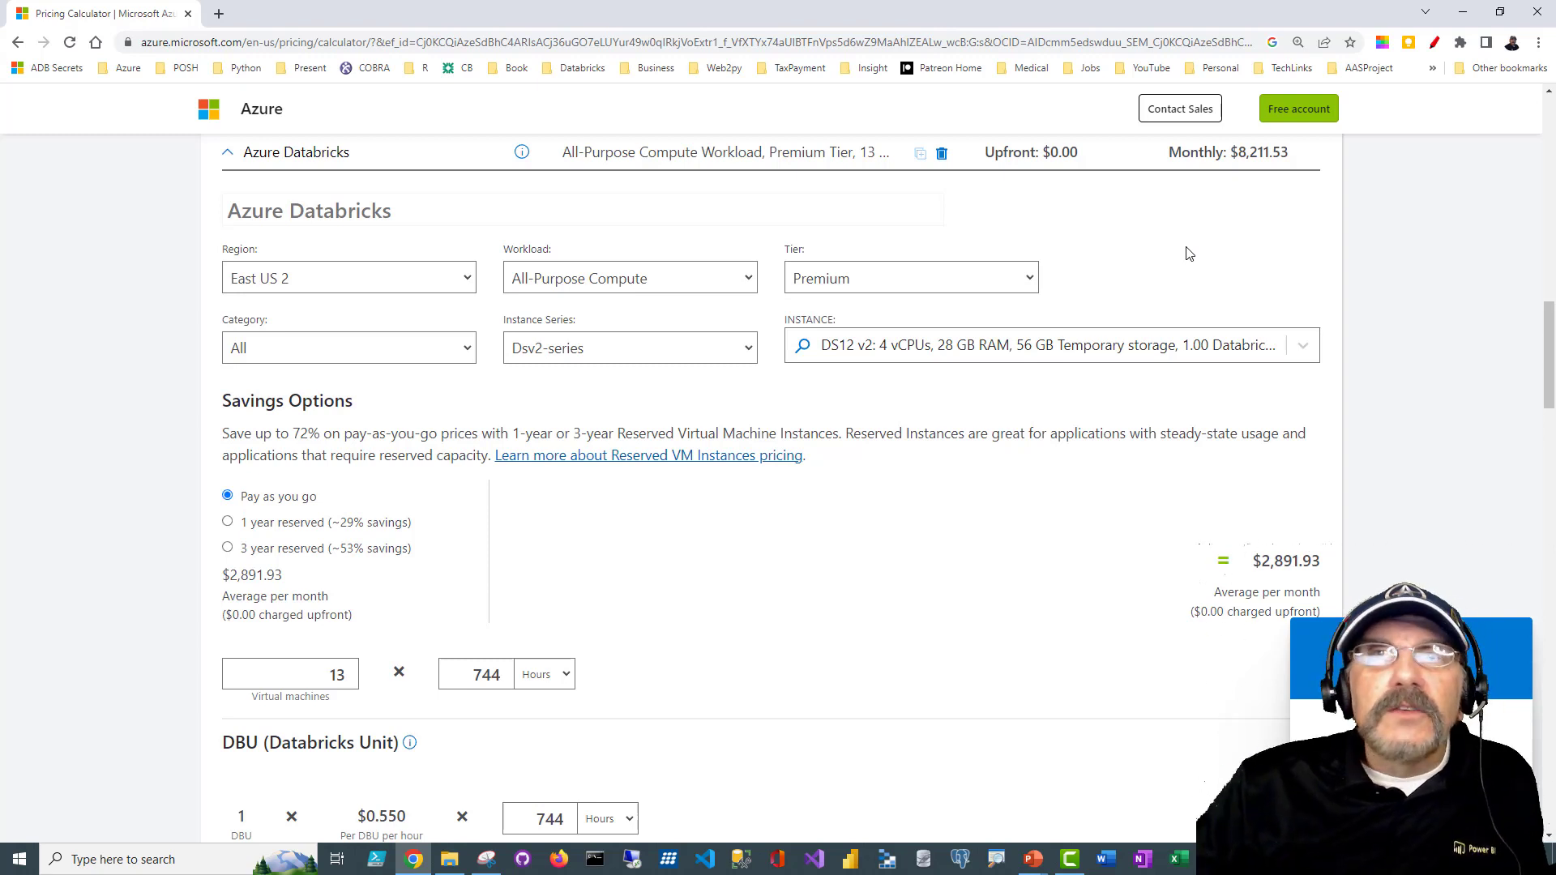
Keep the All category and choose Dds v4-series as the instance series.
scroll(885, 373, "down", 1)
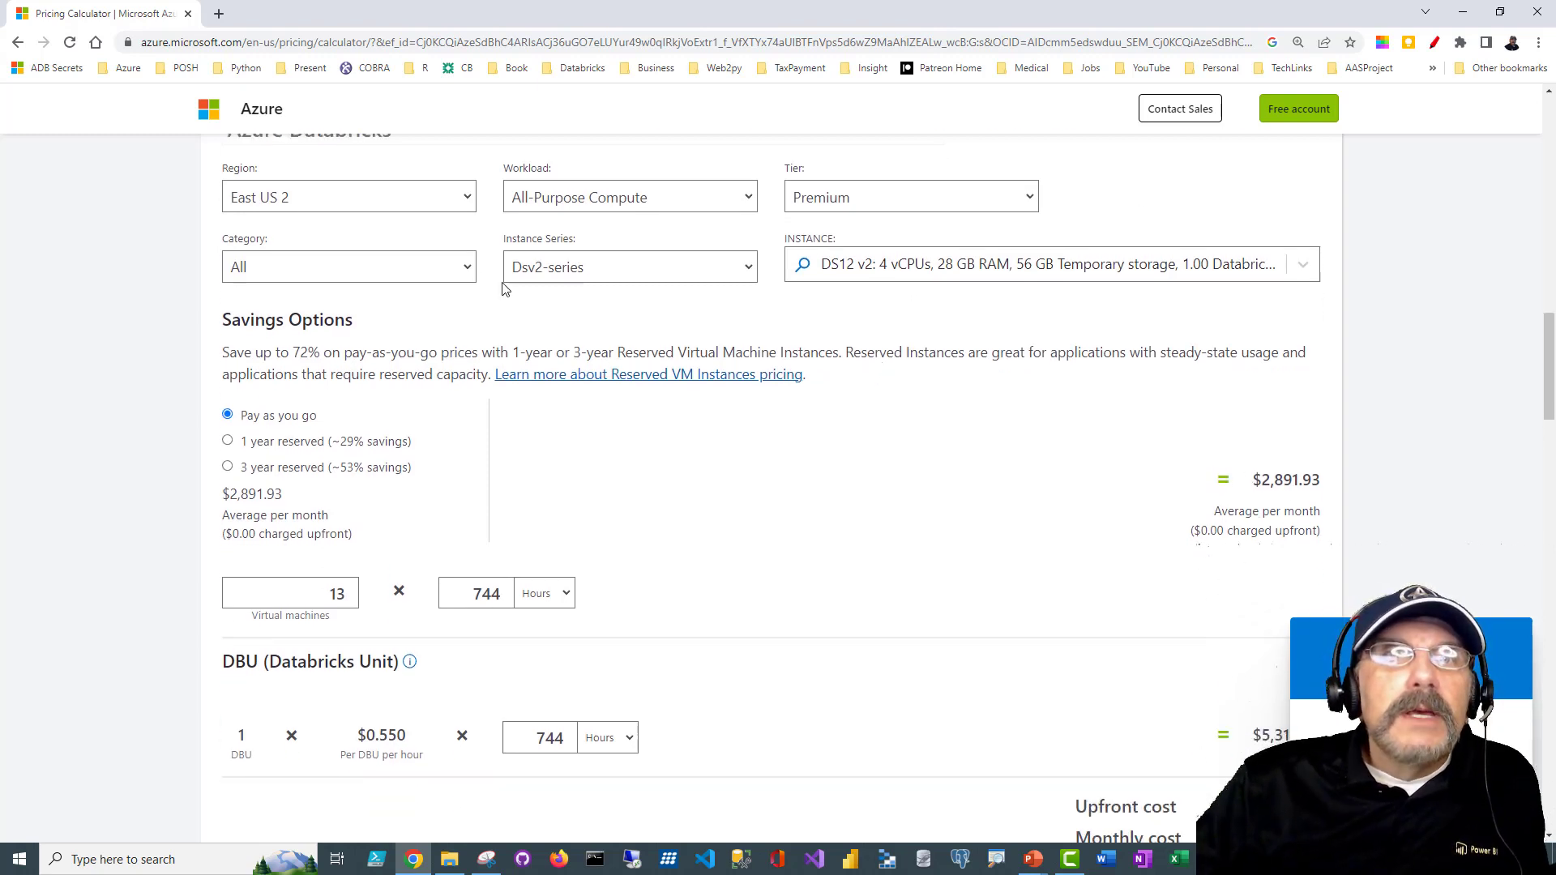
left_click(470, 278)
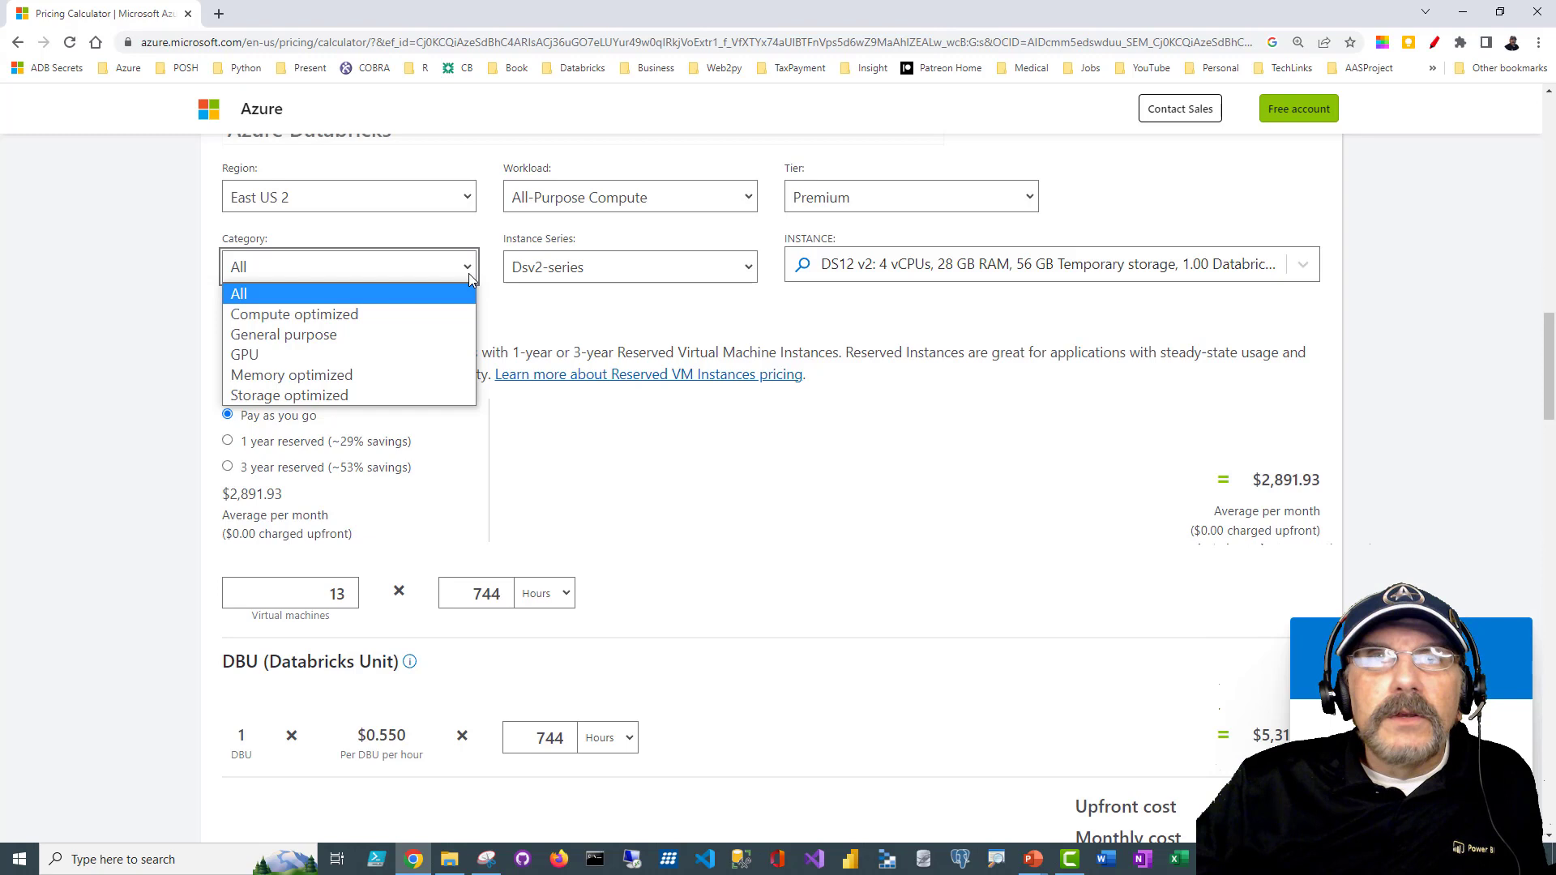
left_click(470, 277)
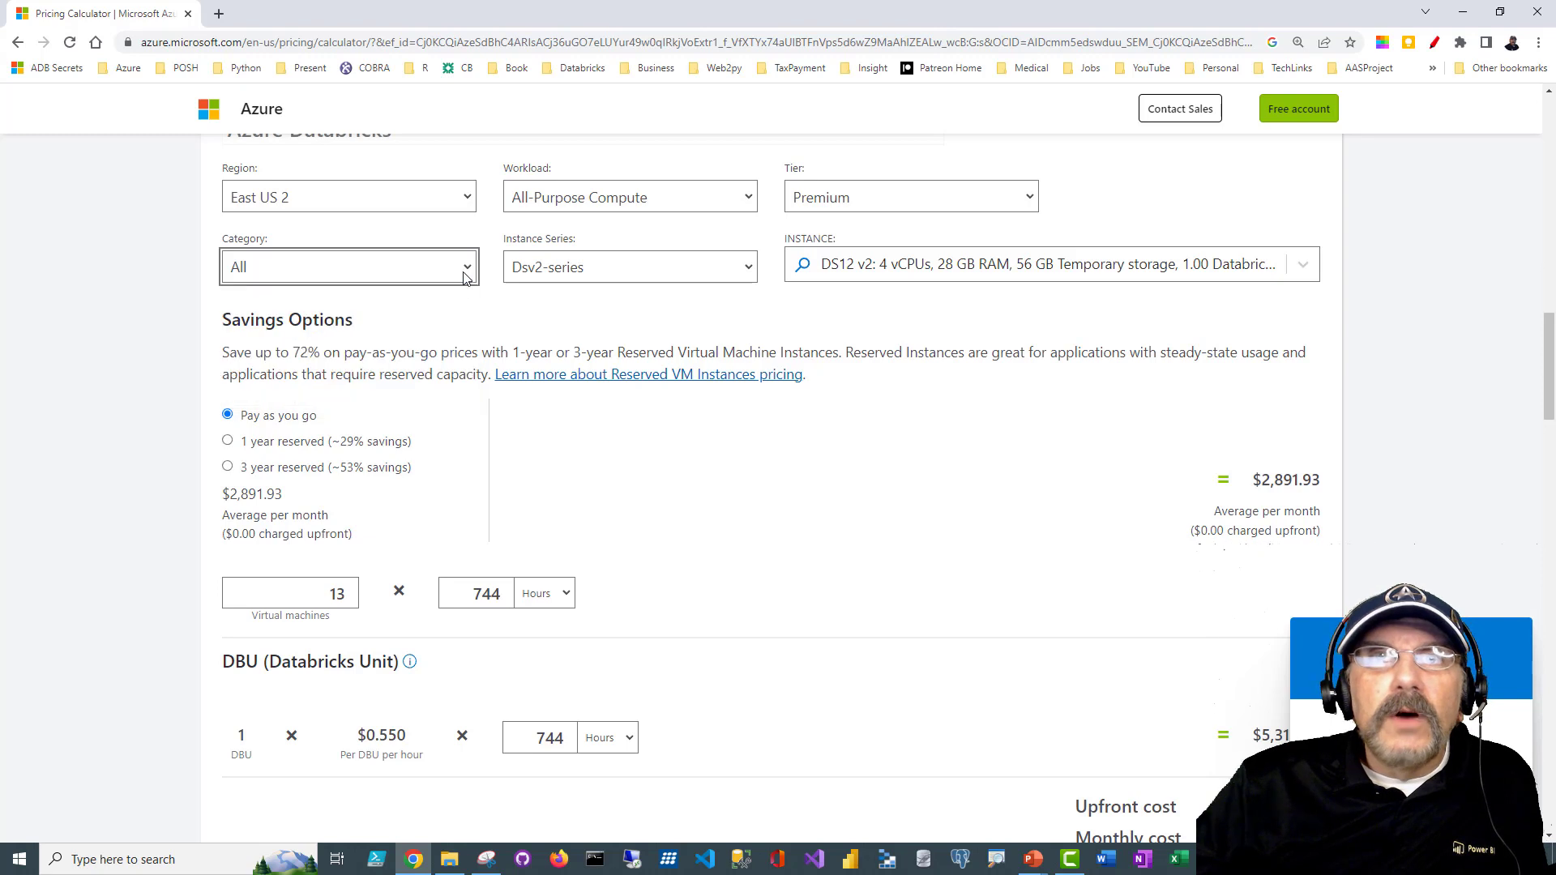
left_click(746, 274)
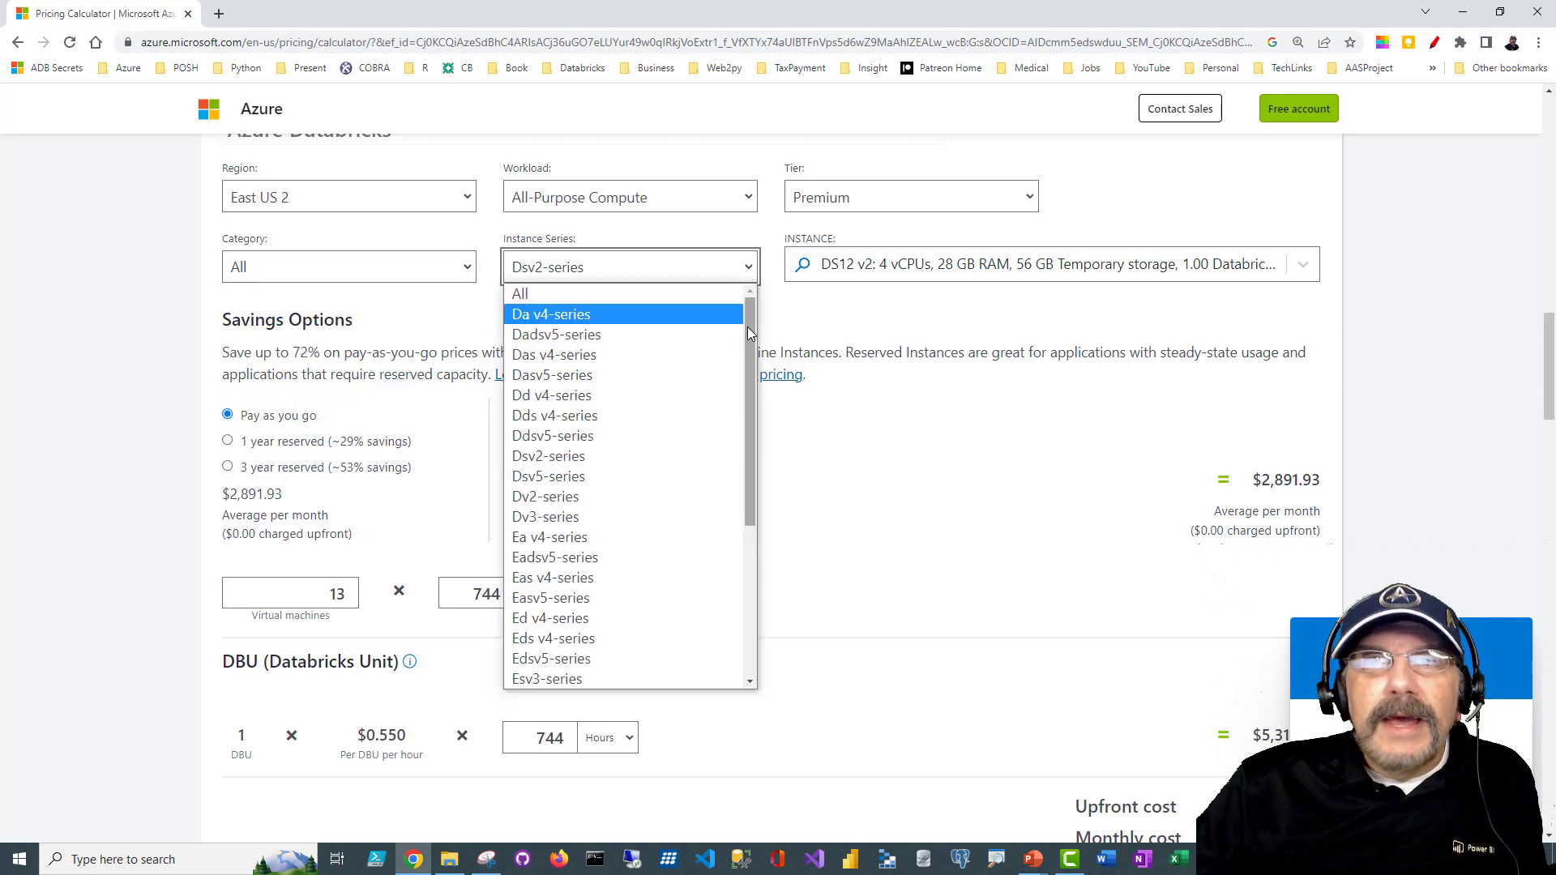
mouse_move(747, 327)
left_mouse_down()
mouse_move(726, 487)
mouse_move(737, 299)
left_mouse_up()
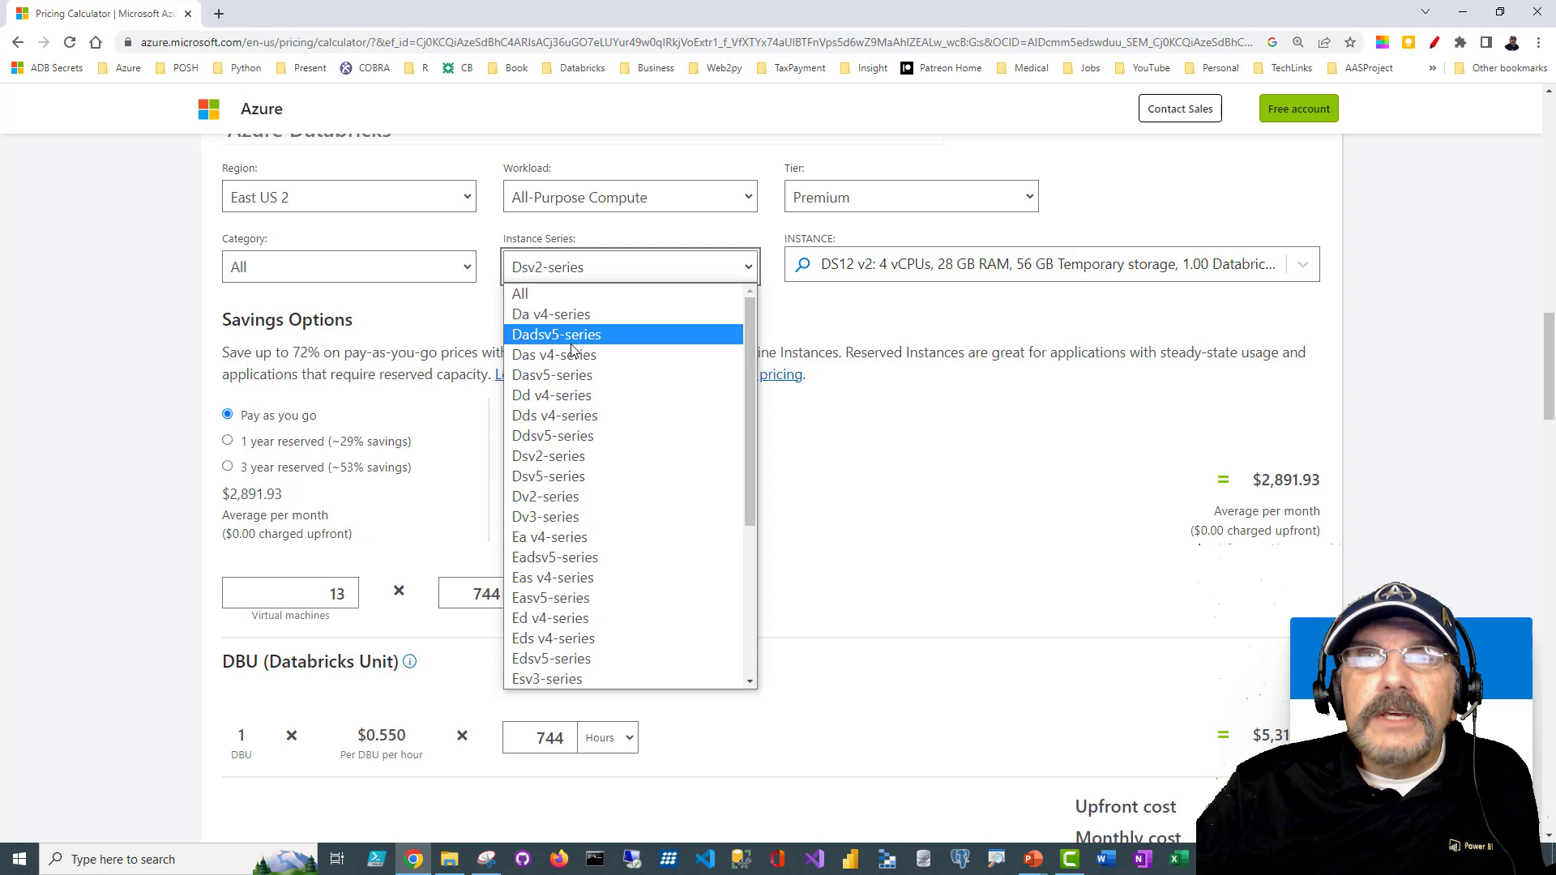
left_click(568, 415)
left_click(830, 274)
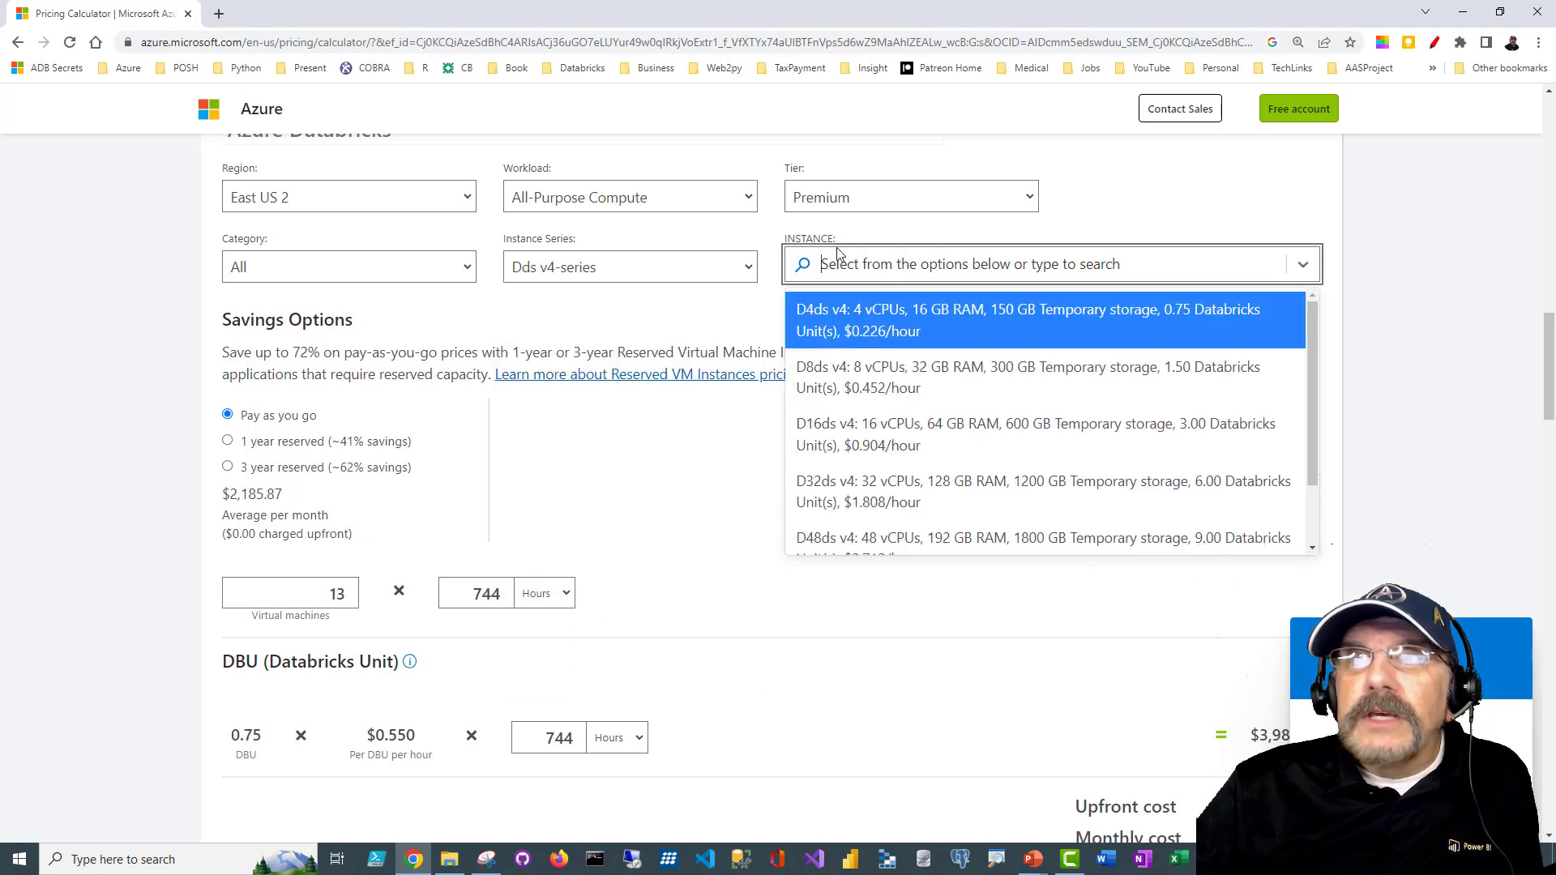
left_click(808, 381)
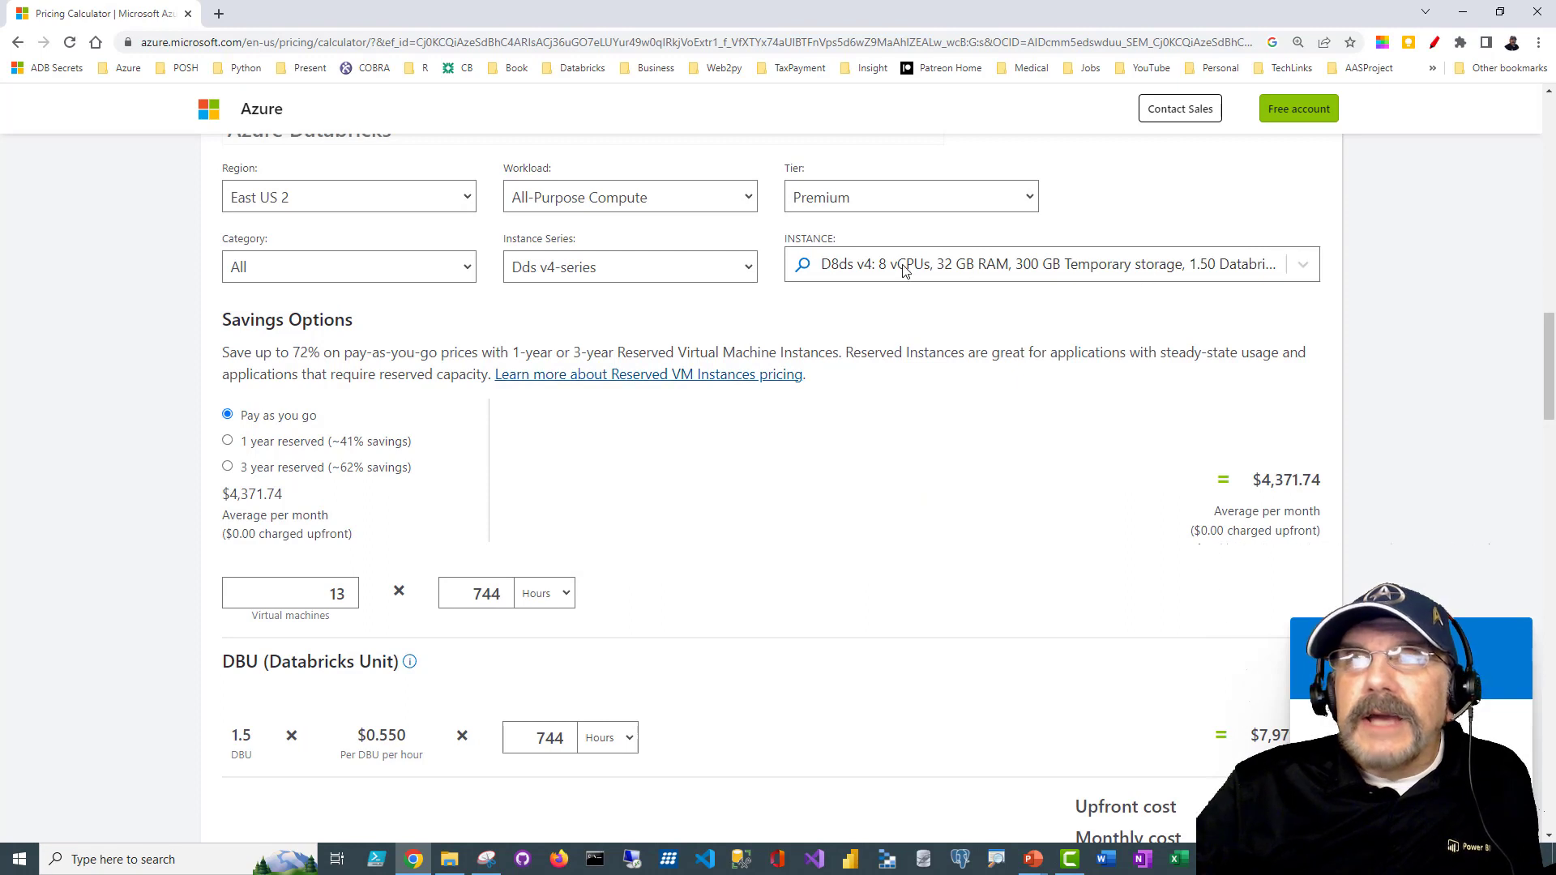
left_click(906, 268)
left_click(904, 436)
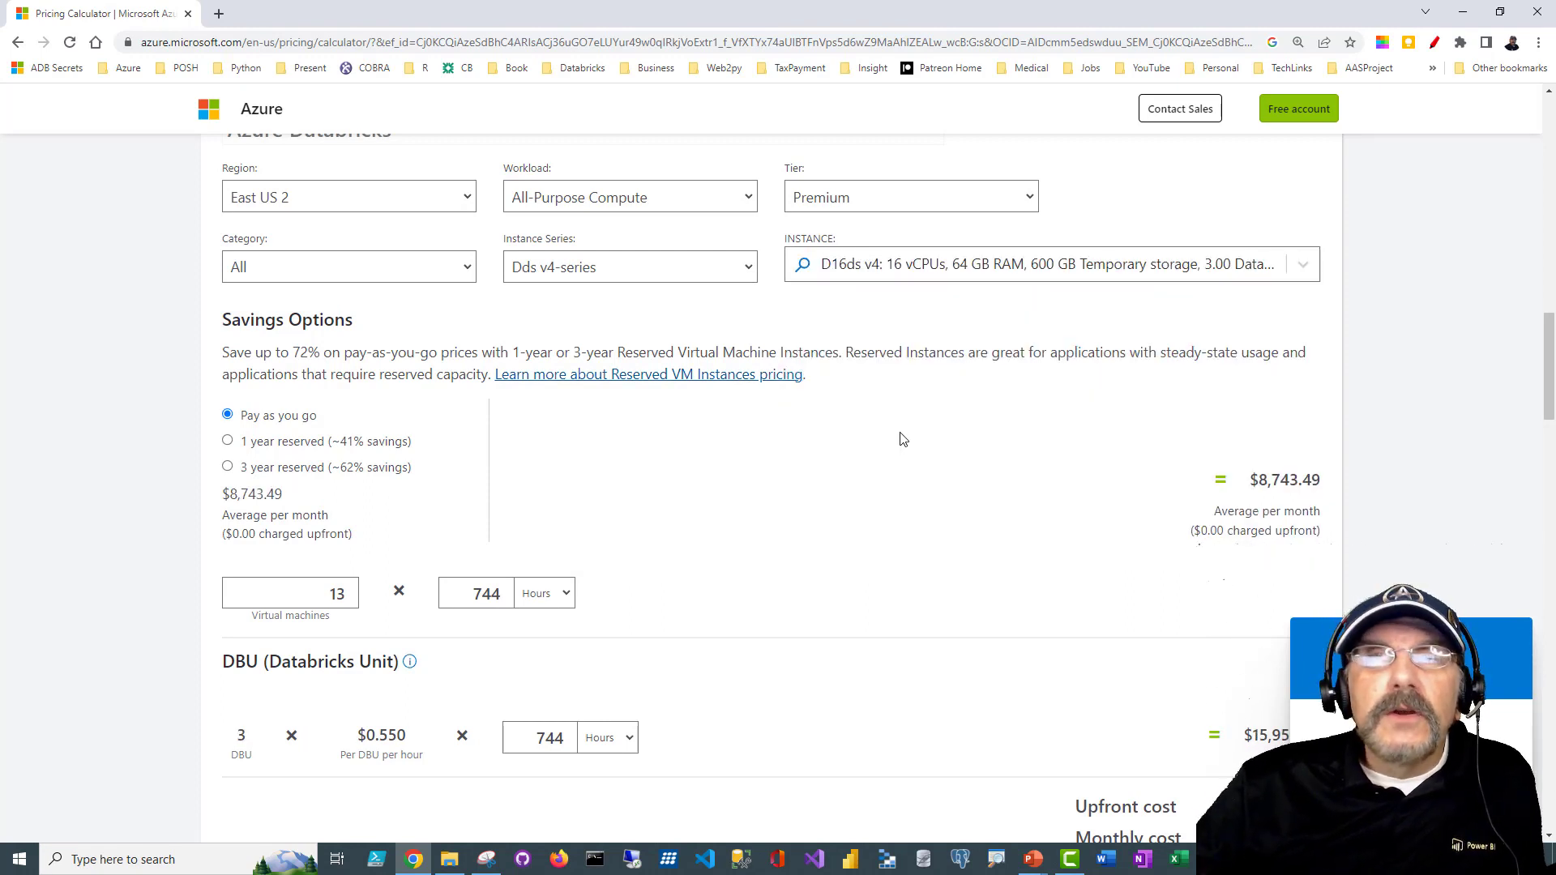
scroll(904, 439, "down", 2)
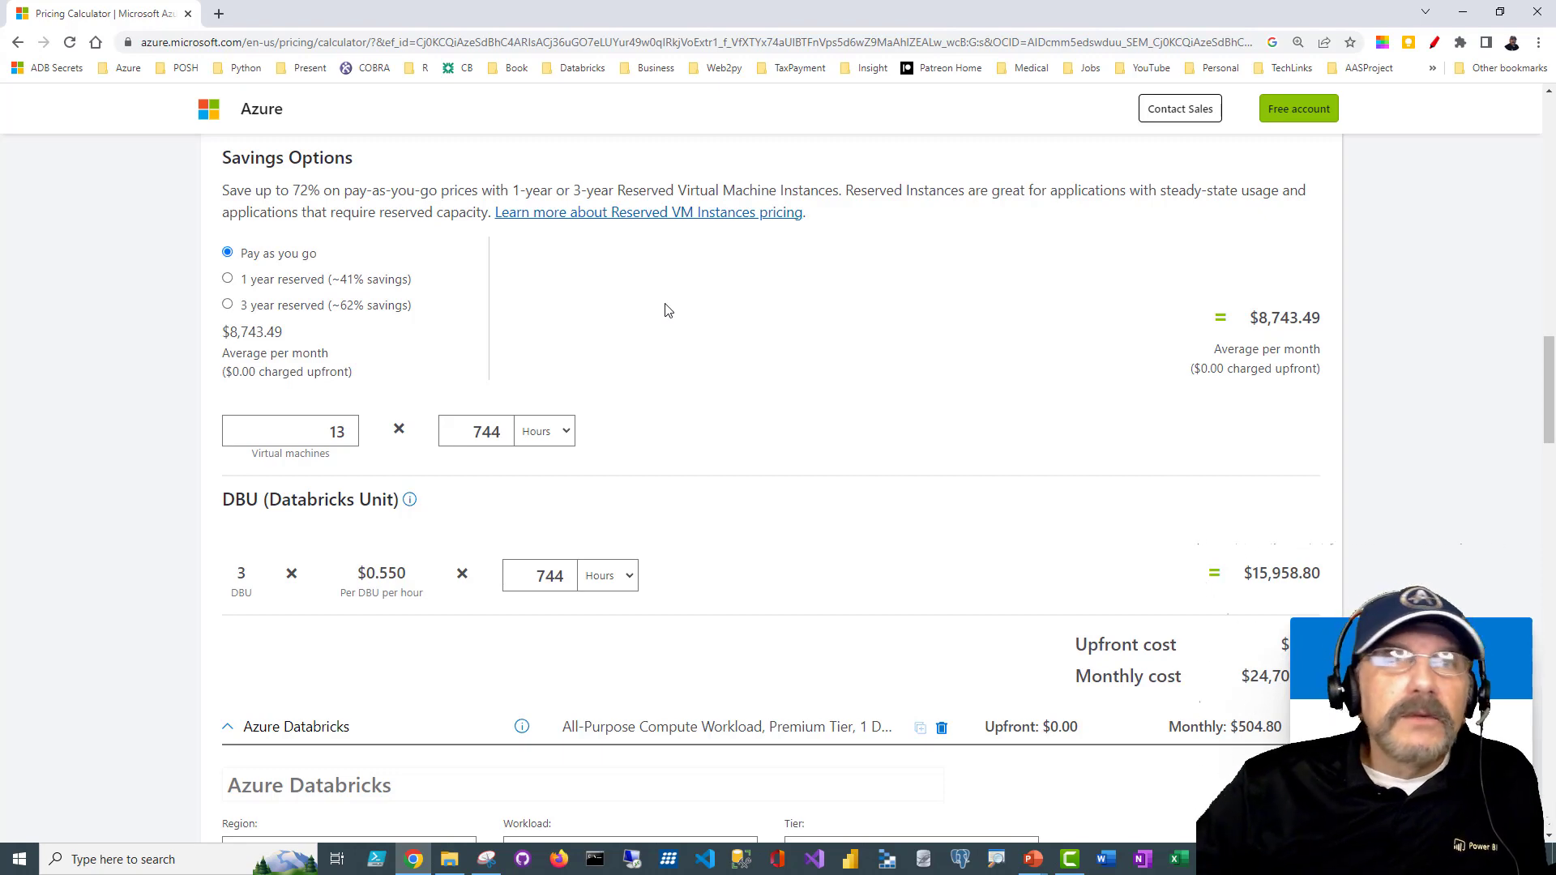
Raise the Databricks virtual machine count to 20.
scroll(666, 308, "down", 2)
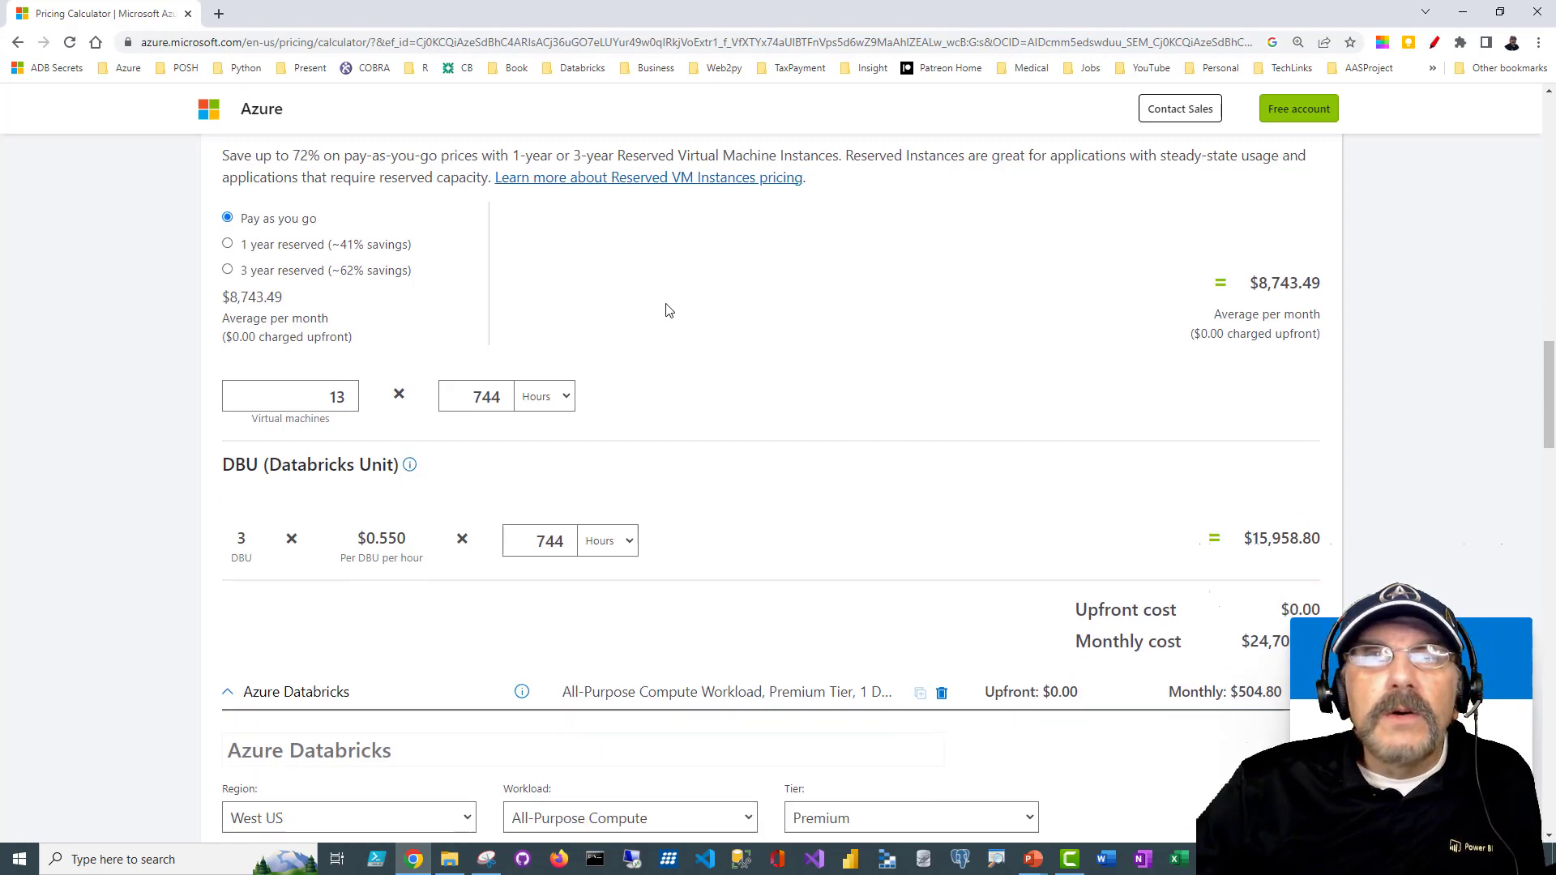
scroll(677, 247, "up", 1)
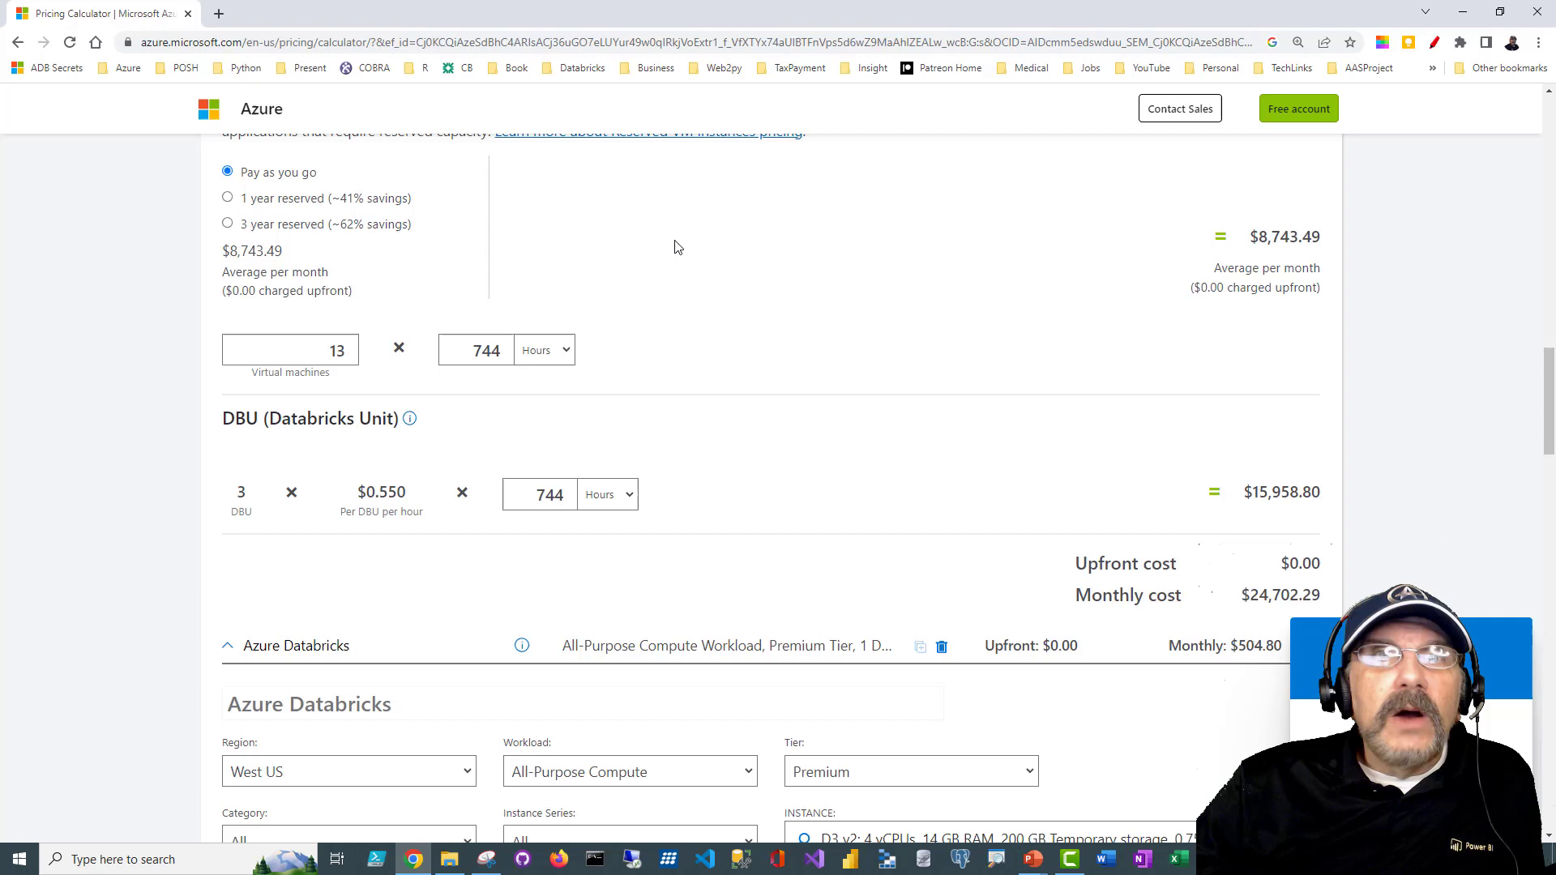
double_click(309, 354)
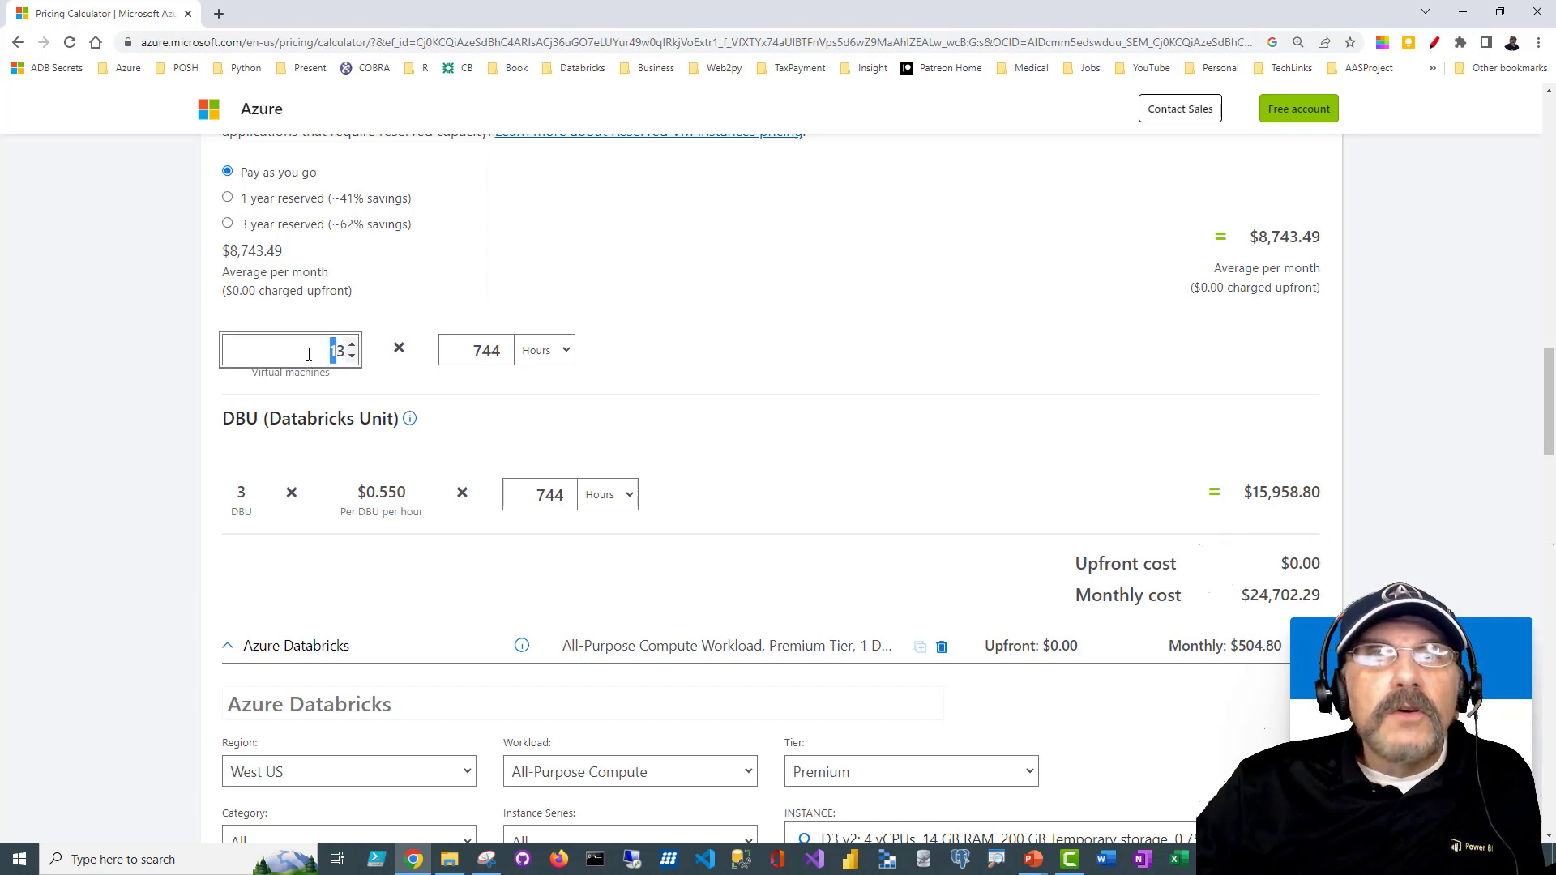
left_click(350, 347)
left_click(350, 346)
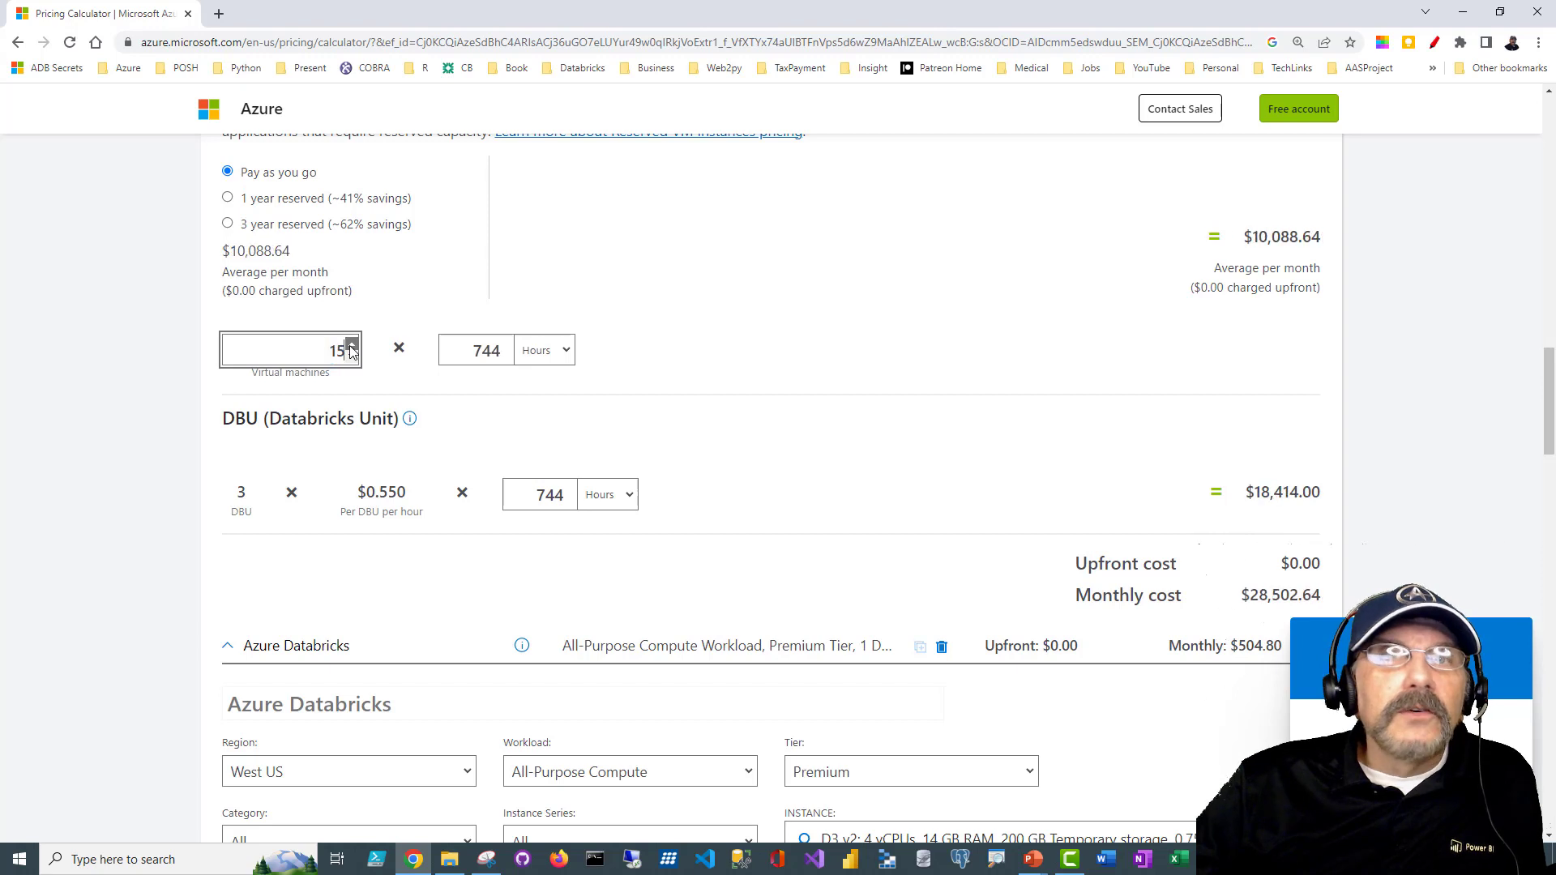
left_click(350, 347)
left_click(350, 346)
left_click(350, 347)
left_click(351, 346)
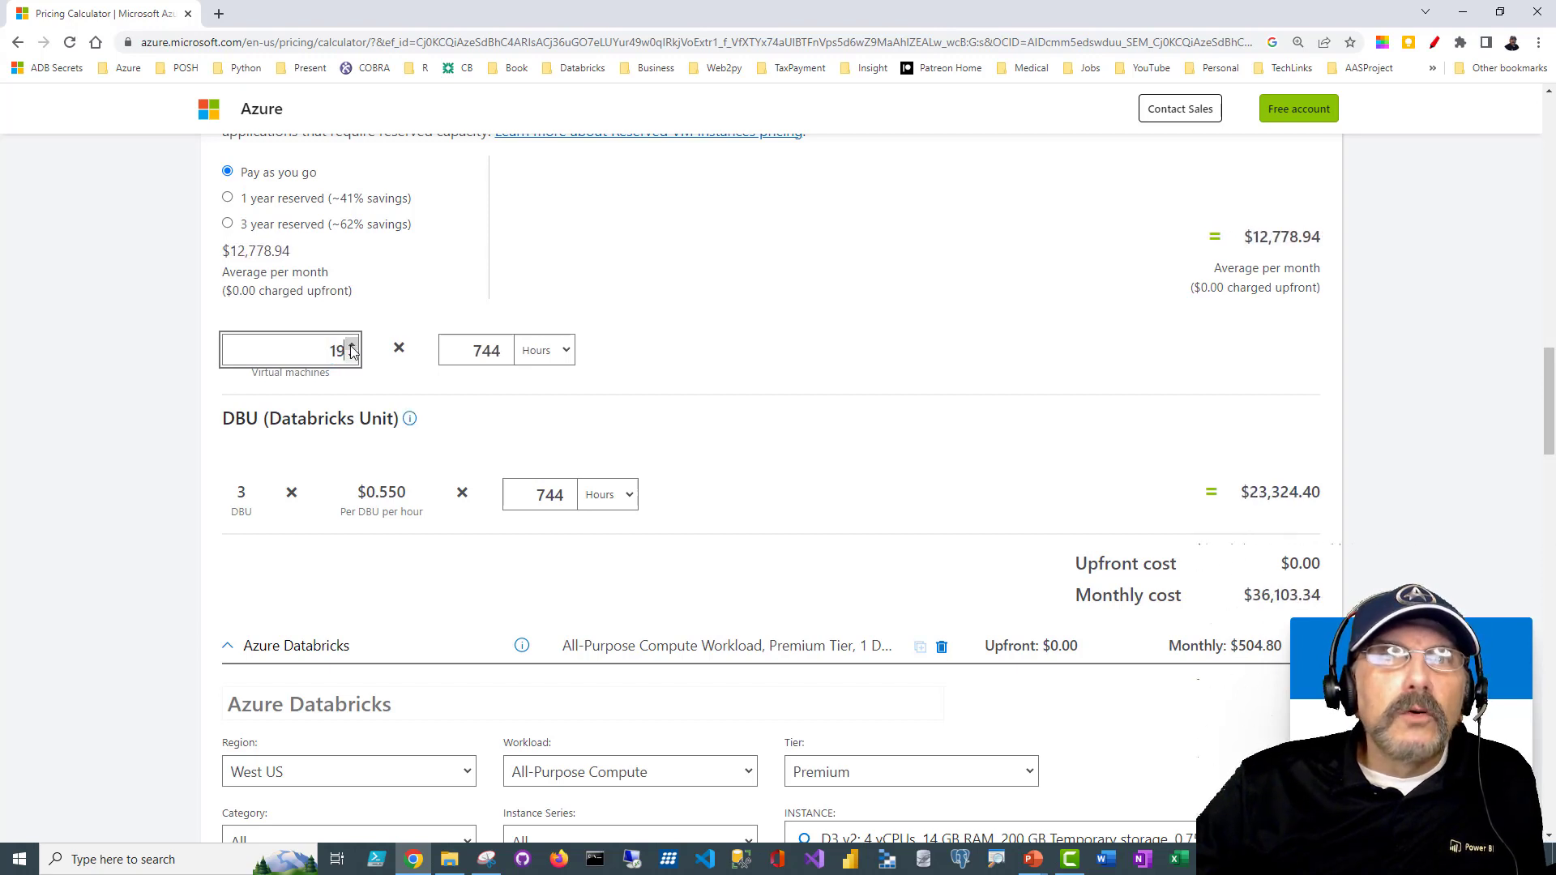
left_click(351, 347)
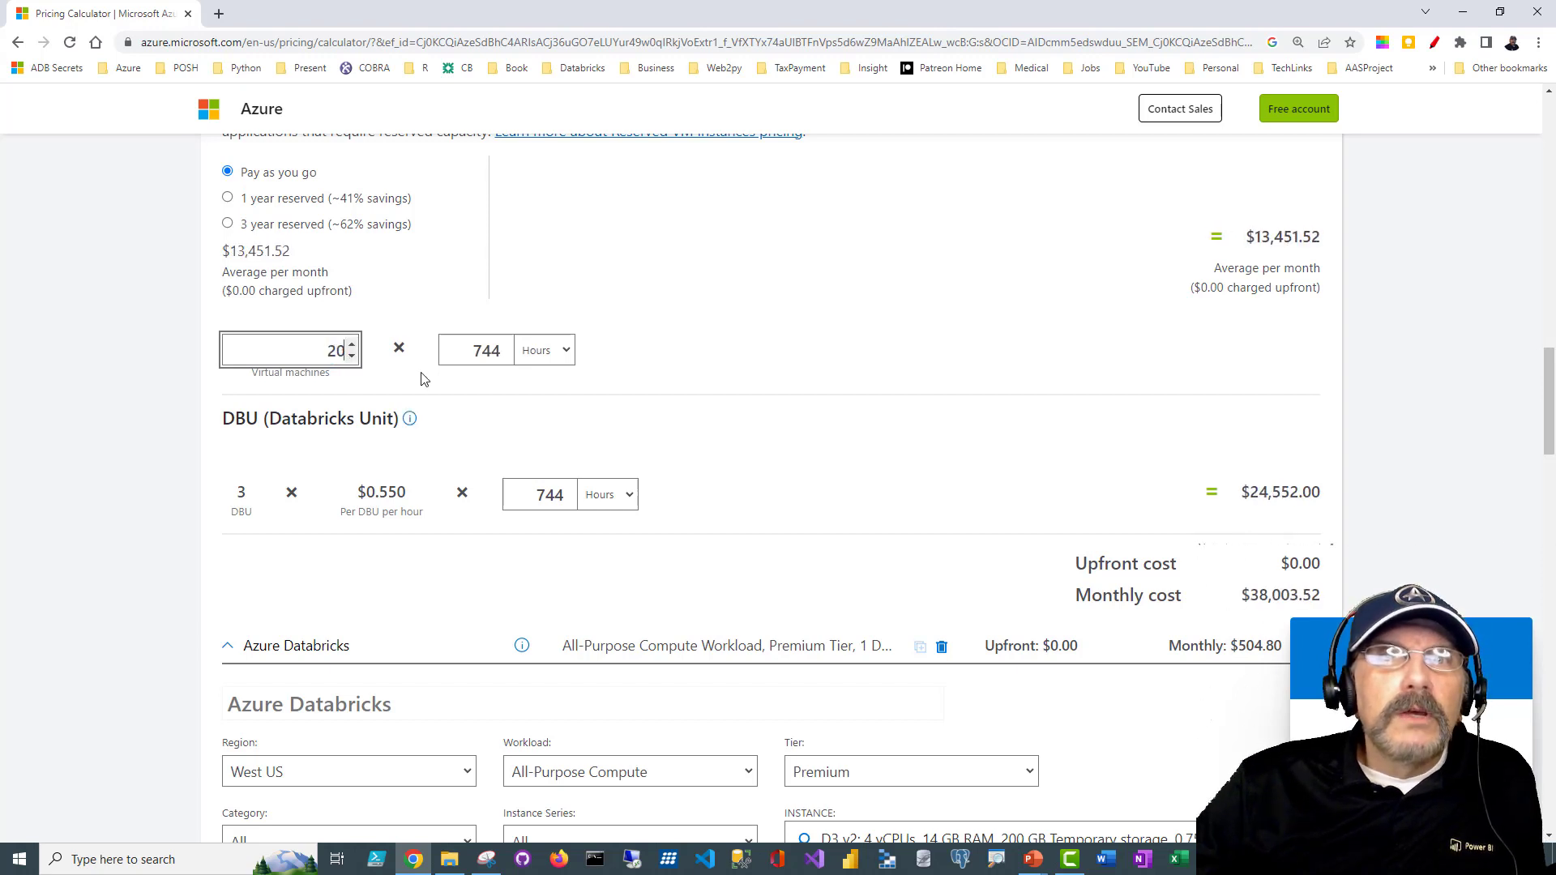
Keep the virtual machine hours at 744 and check the VM monthly total.
left_click(501, 350)
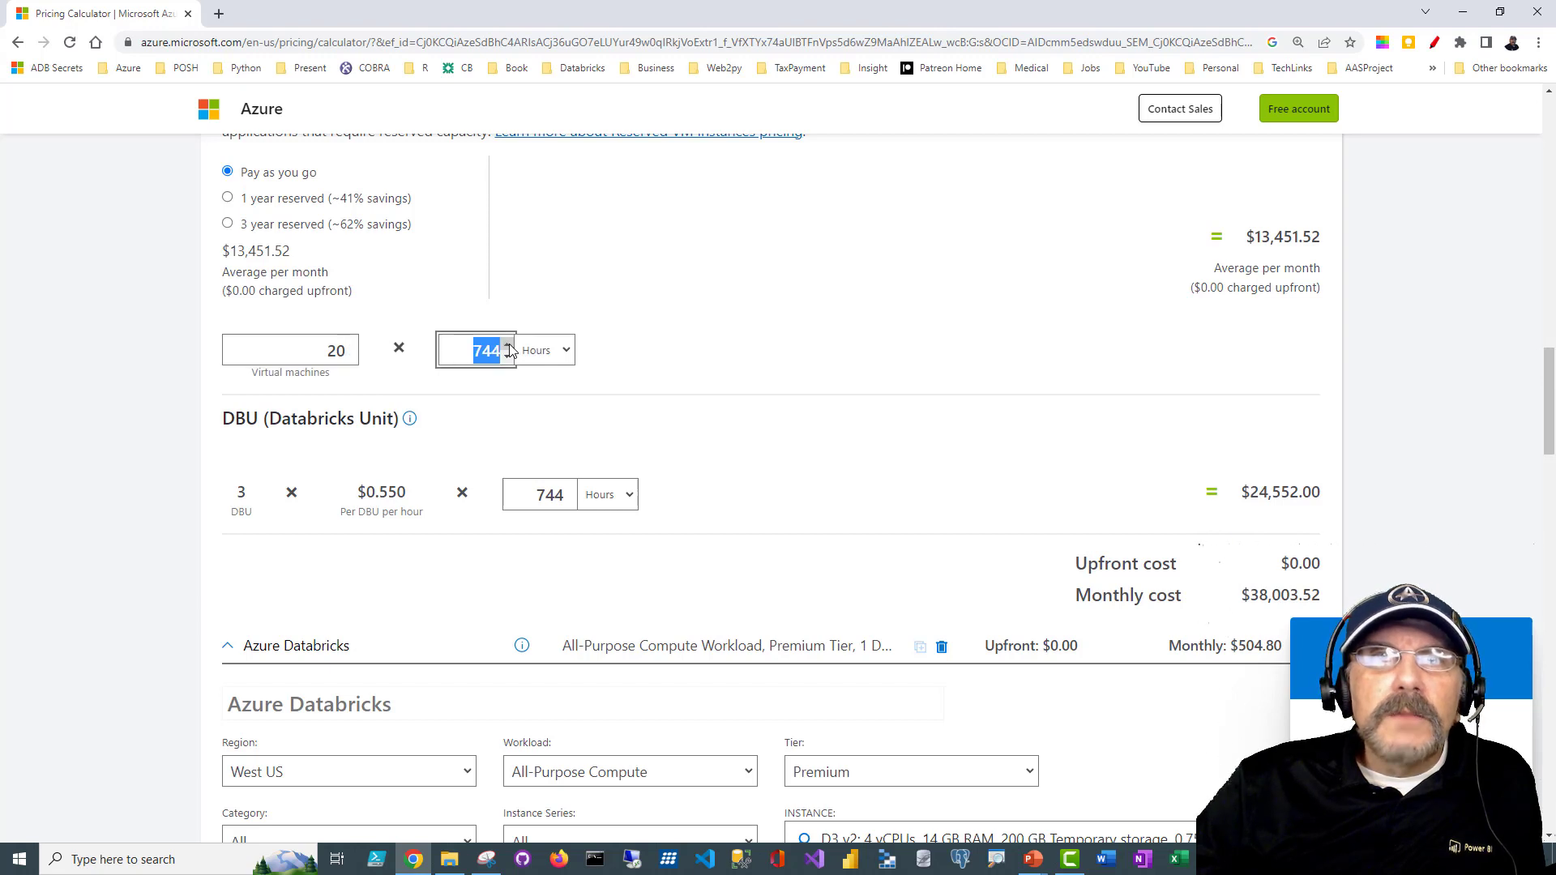
left_click(506, 356)
left_click(507, 345)
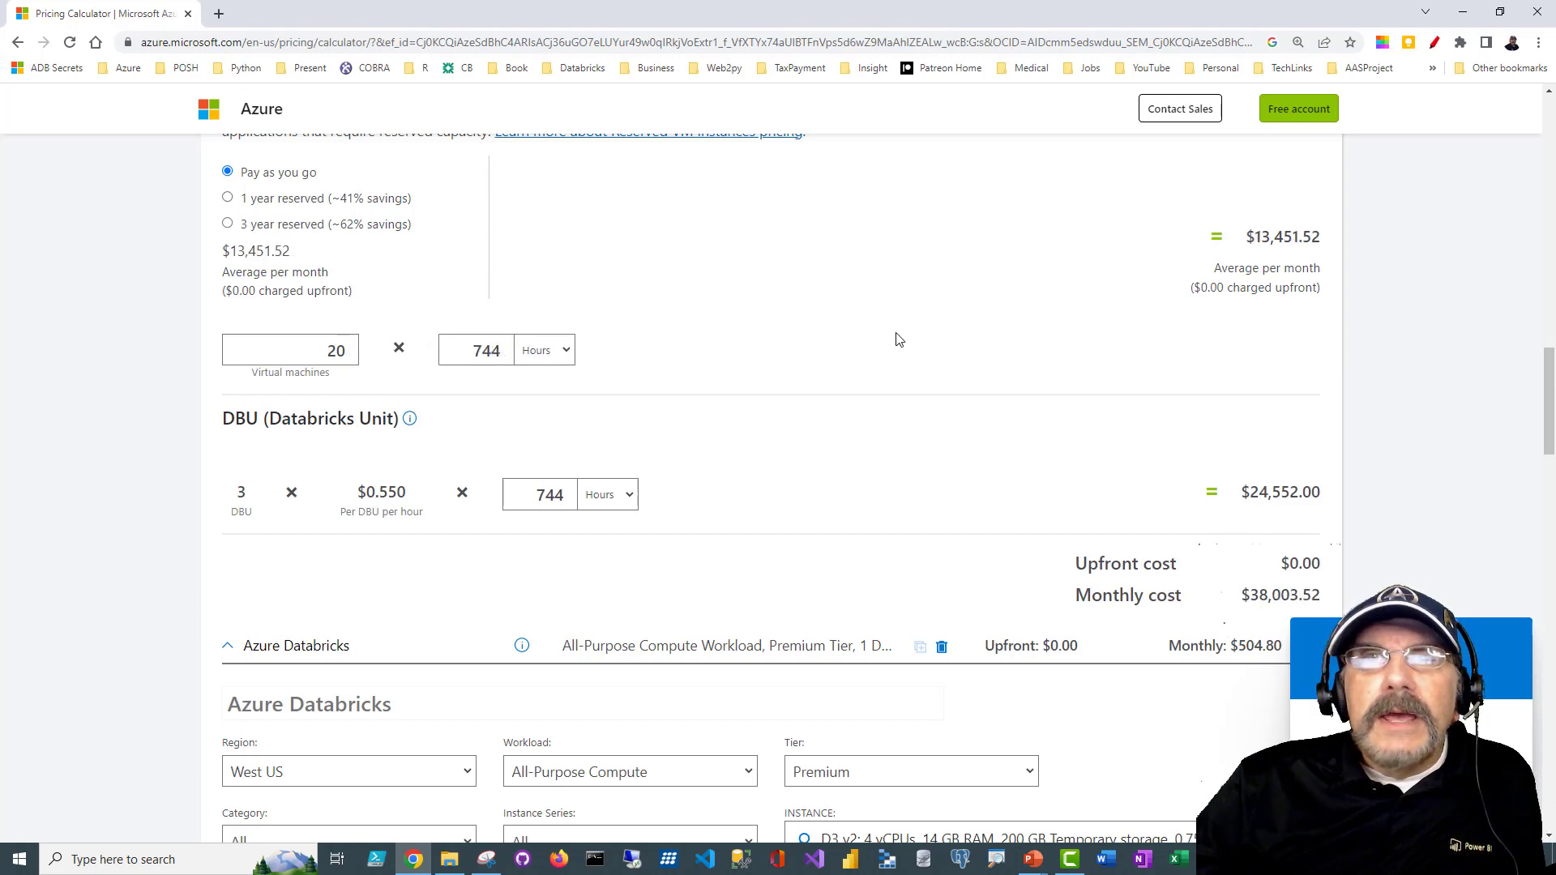
left_click_drag(1247, 236, 1326, 236)
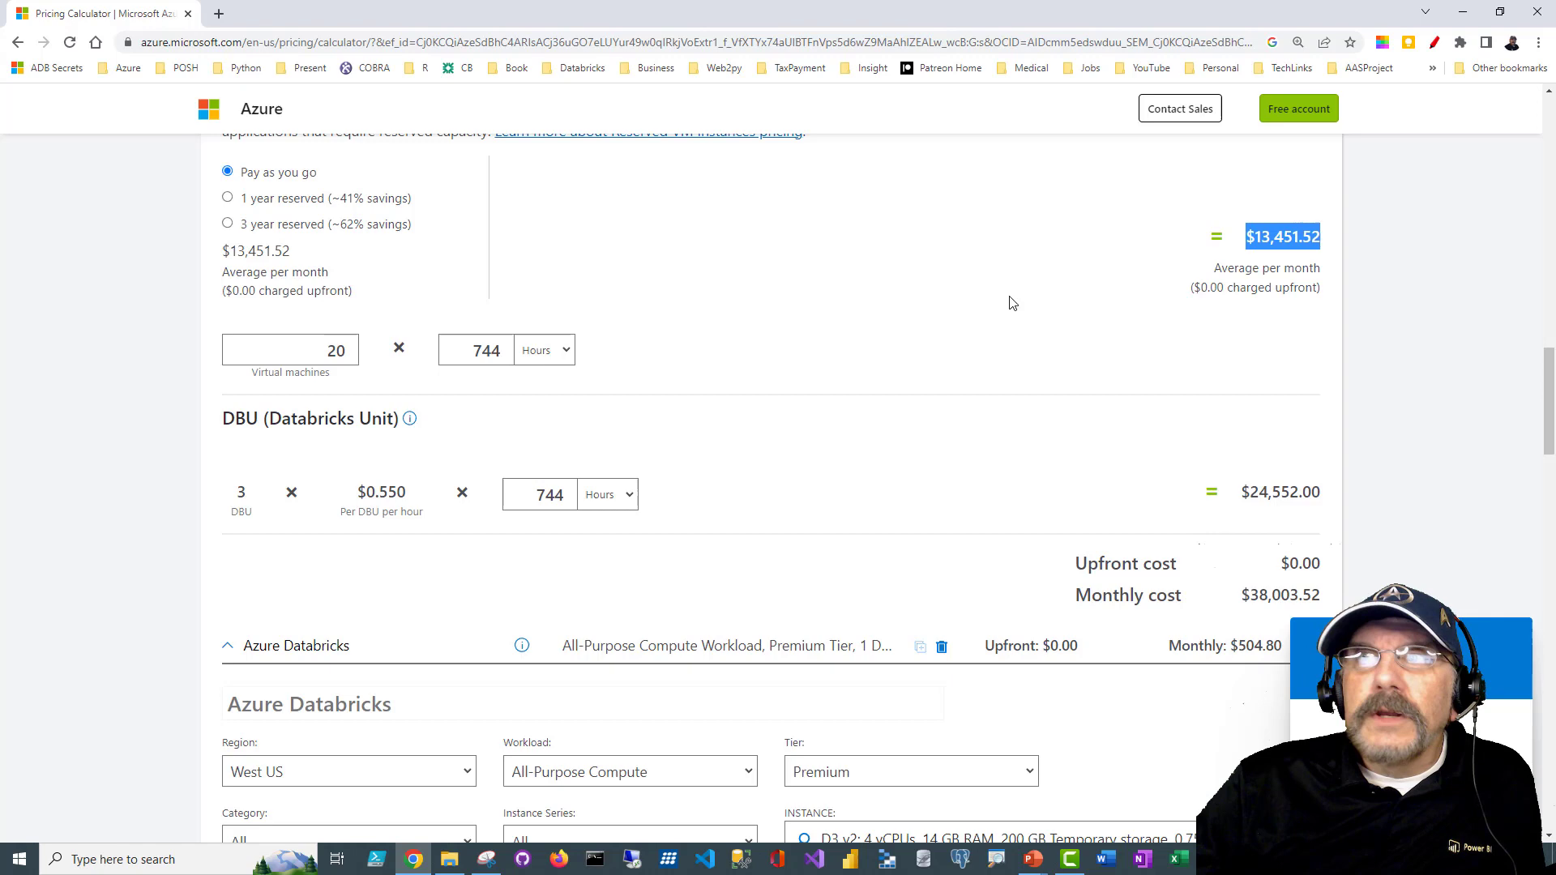
left_click_drag(1213, 268, 1320, 268)
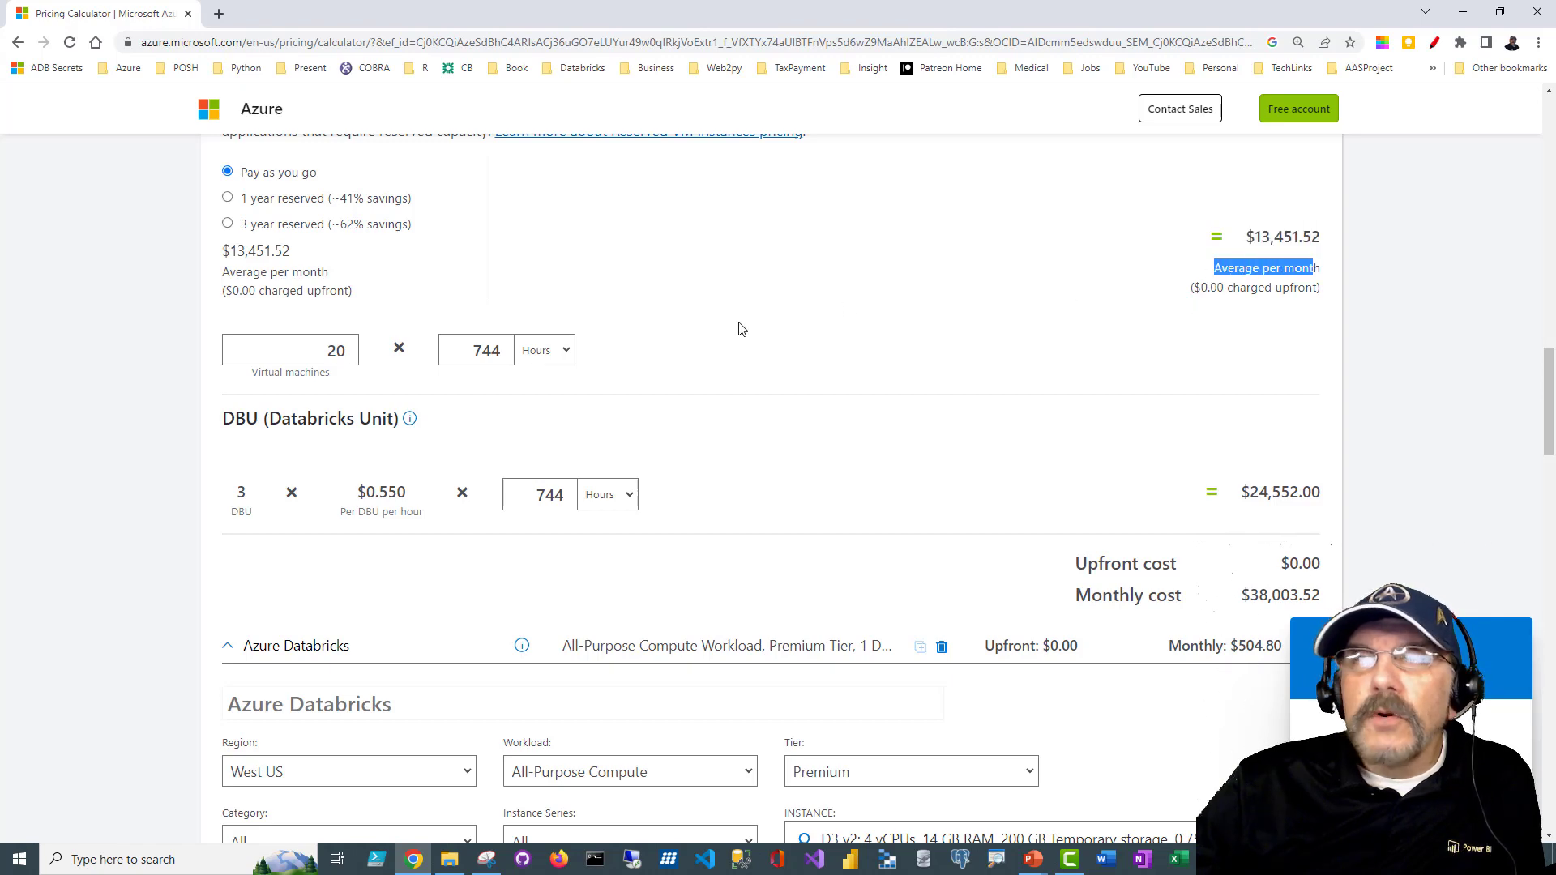
left_click(737, 329)
scroll(736, 330, "down", 1)
scroll(498, 373, "down", 2)
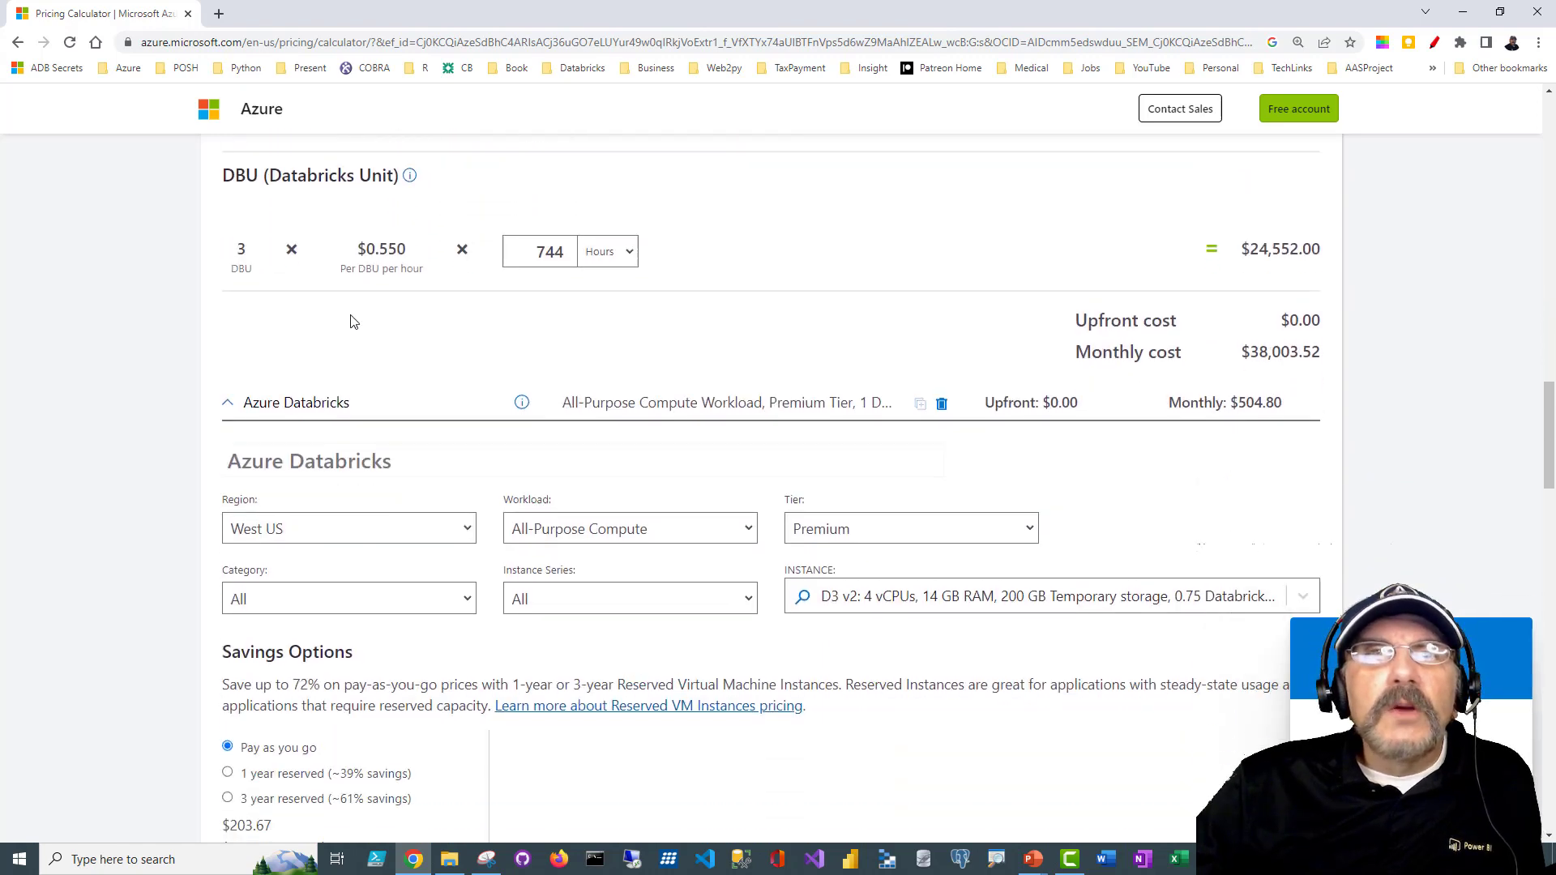
Lower the Databricks DBU hours from 744 to 736.
double_click(567, 253)
left_click(571, 257)
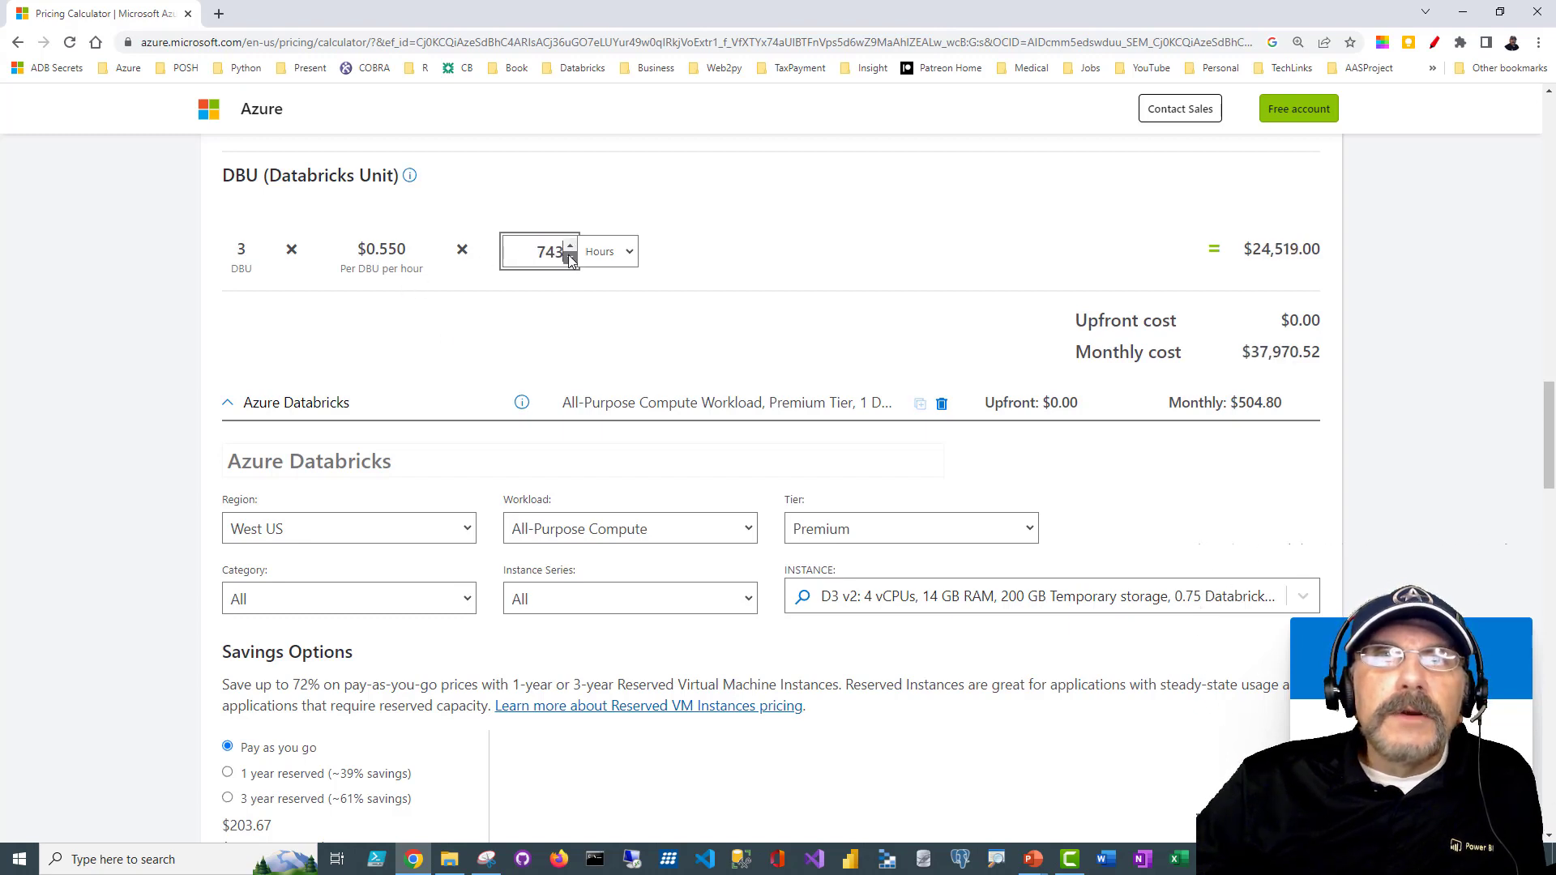
left_click(571, 257)
left_click(568, 246)
left_click(570, 246)
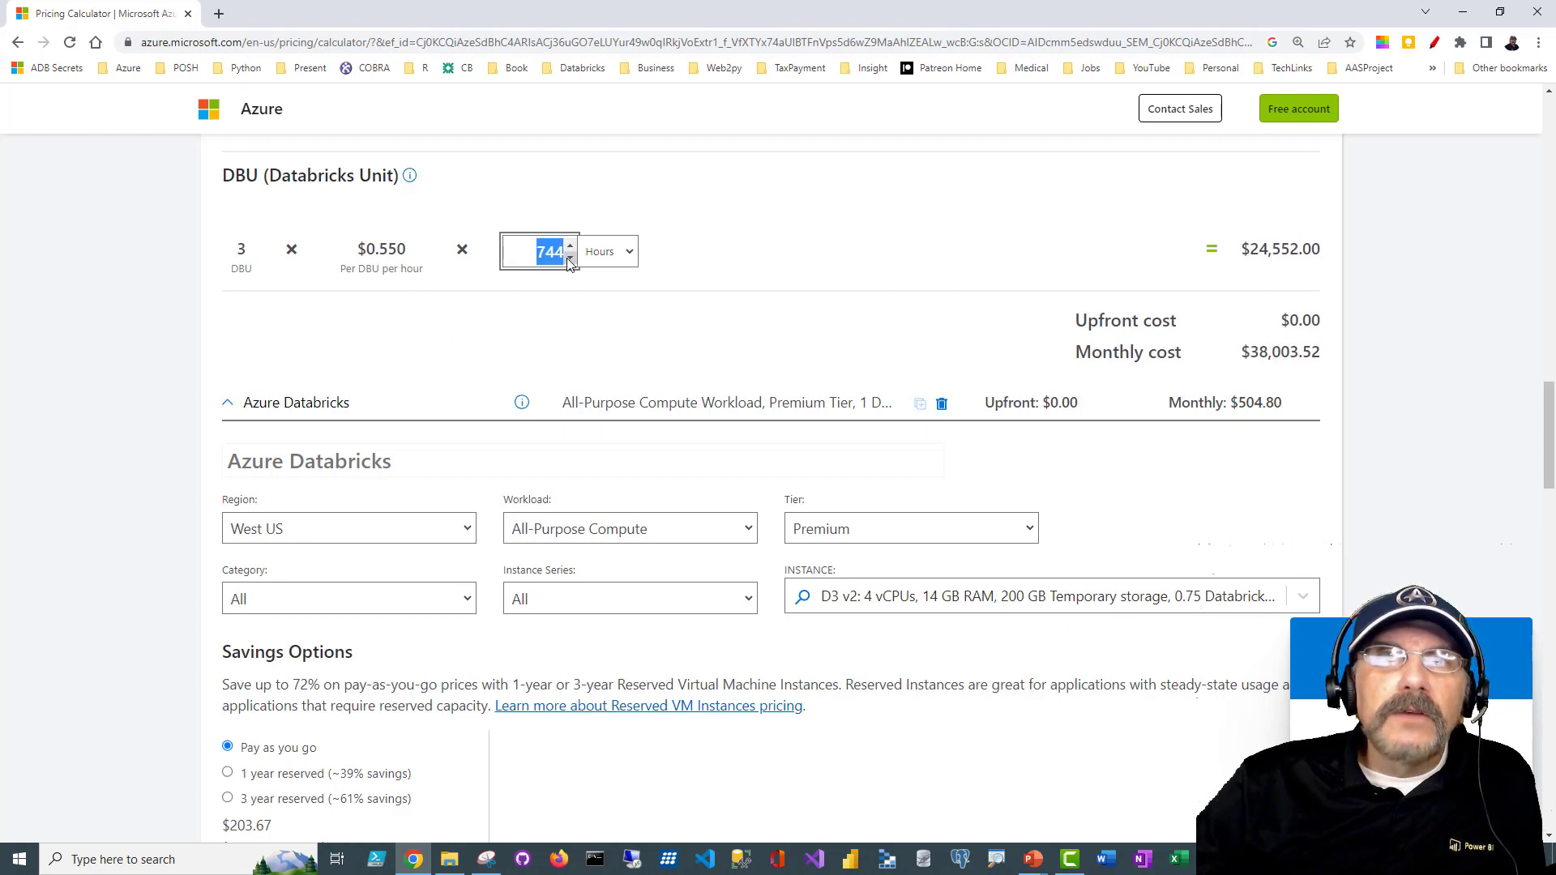
left_click(570, 257)
left_click(571, 256)
left_click(571, 257)
left_click(571, 256)
left_click(570, 257)
left_click(571, 257)
left_click(570, 257)
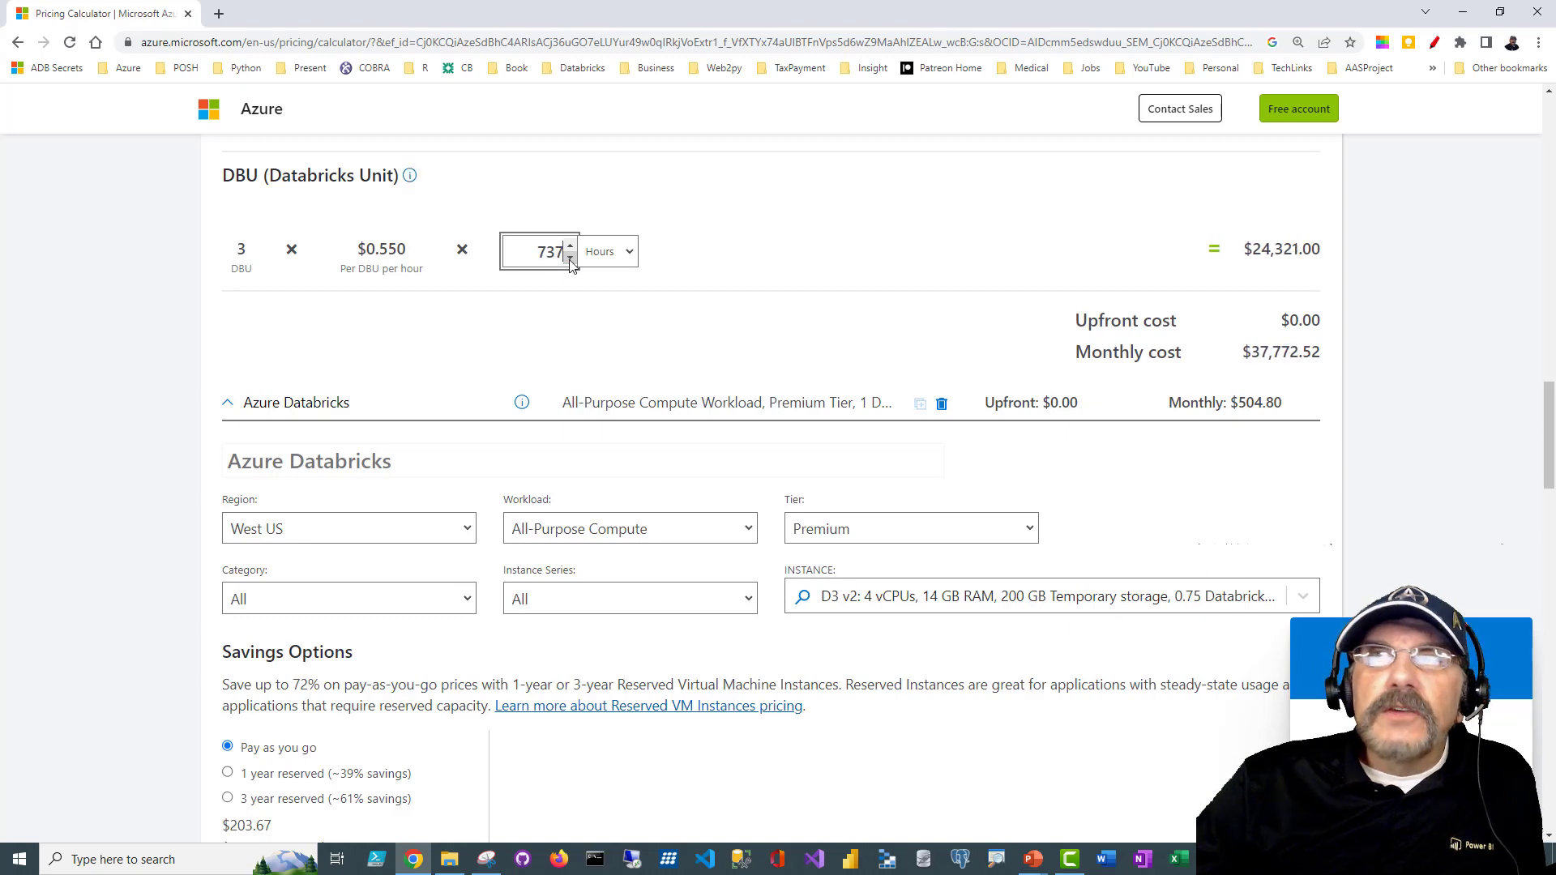
left_click(570, 257)
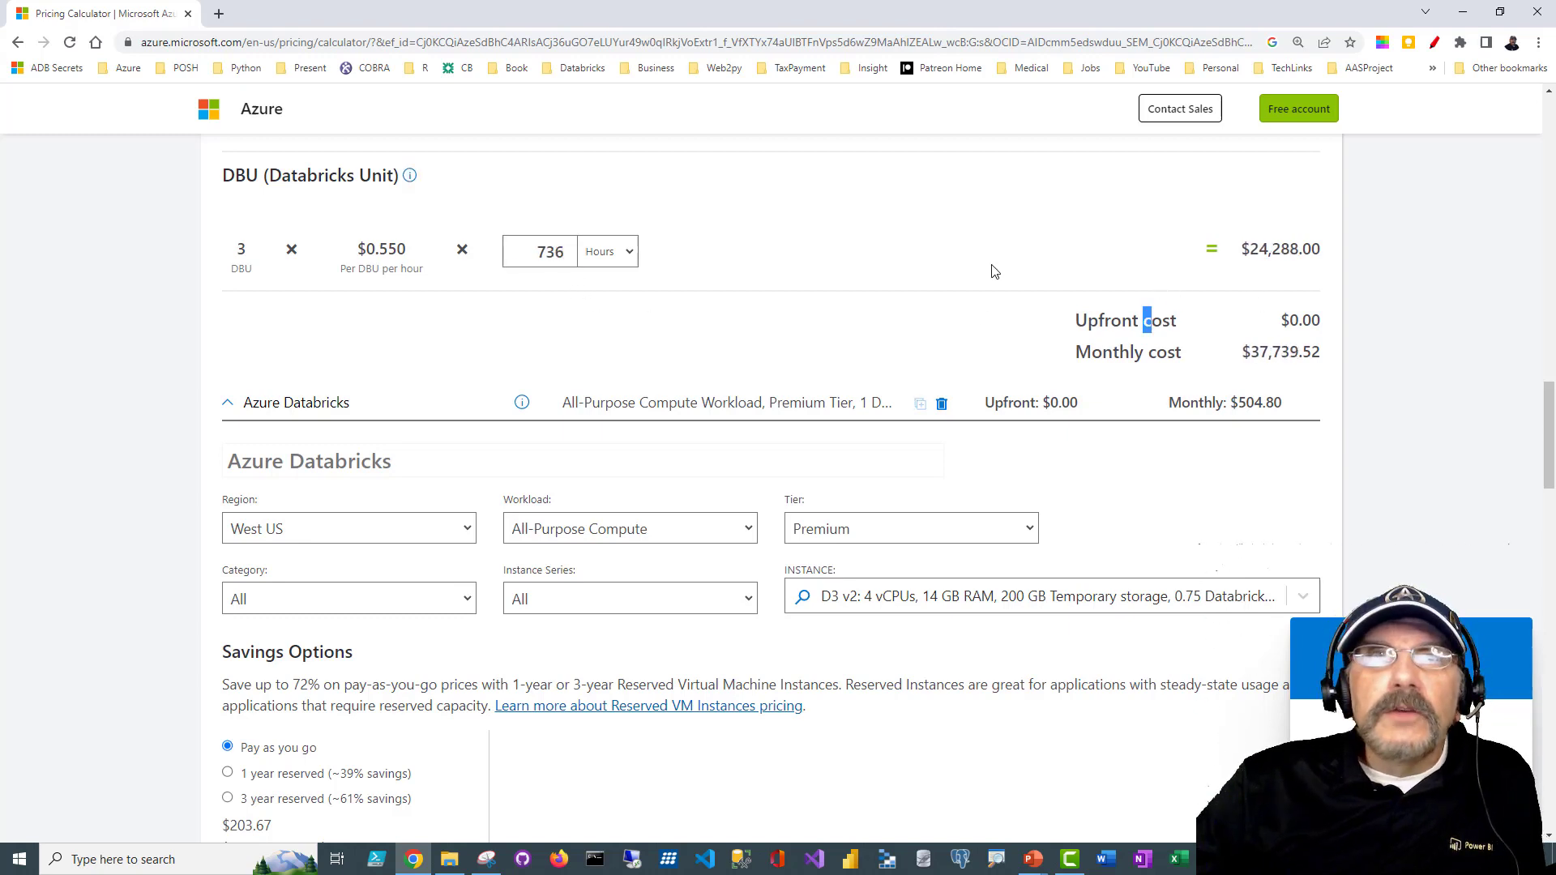
Check the $24,288.00 DBU total and the $37,739.52 monthly cost.
scroll(993, 276, "up", 1)
triple_click(1258, 326)
left_click(774, 340)
scroll(774, 340, "up", 2)
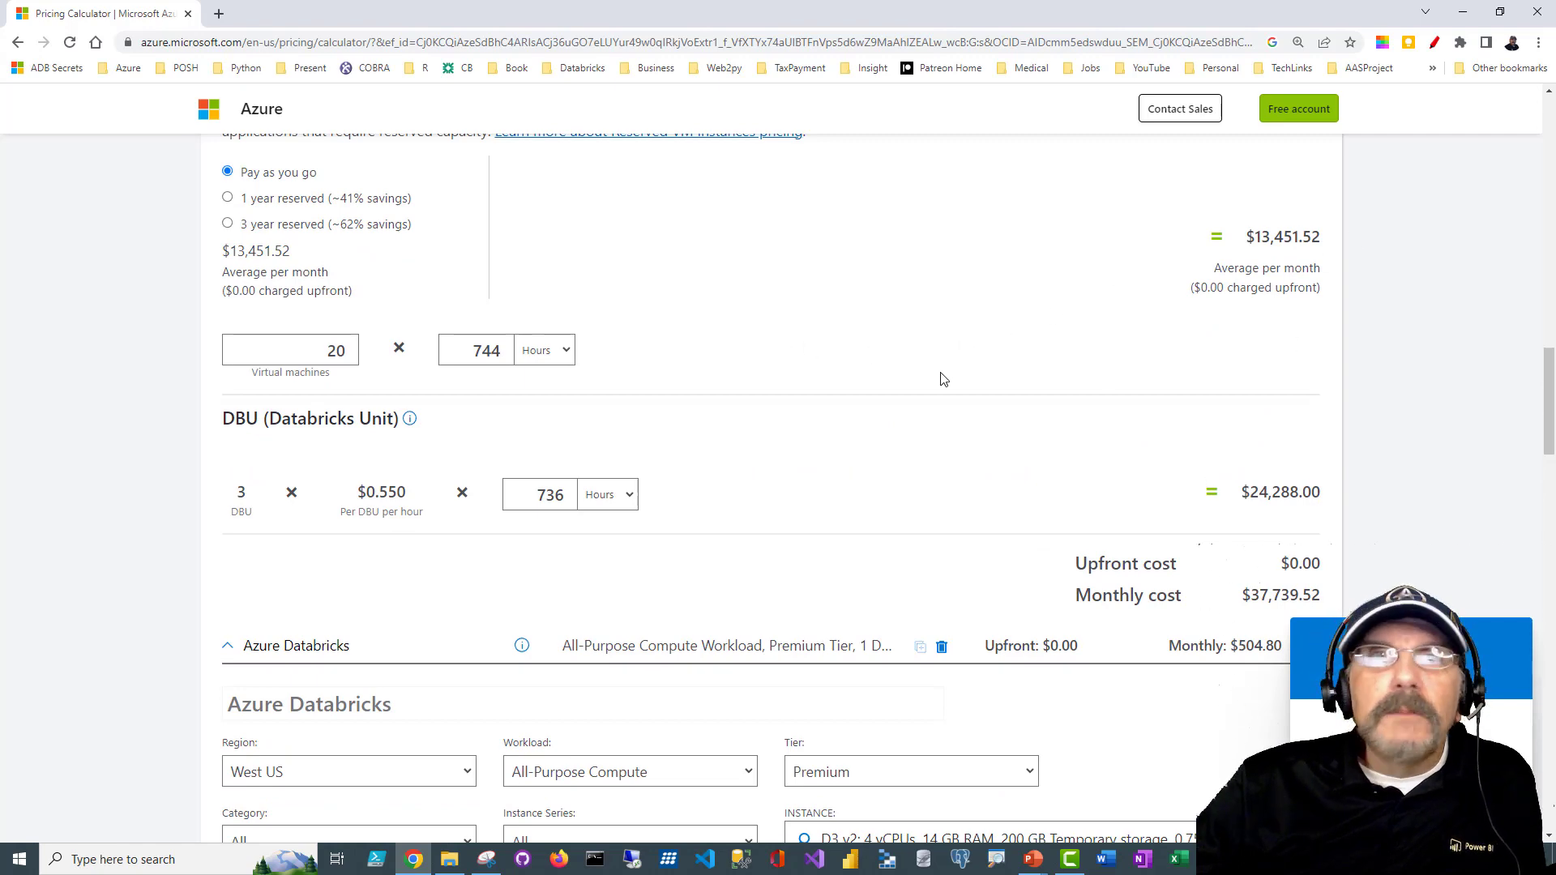
scroll(938, 378, "up", 2)
scroll(938, 379, "down", 4)
scroll(1248, 514, "up", 1)
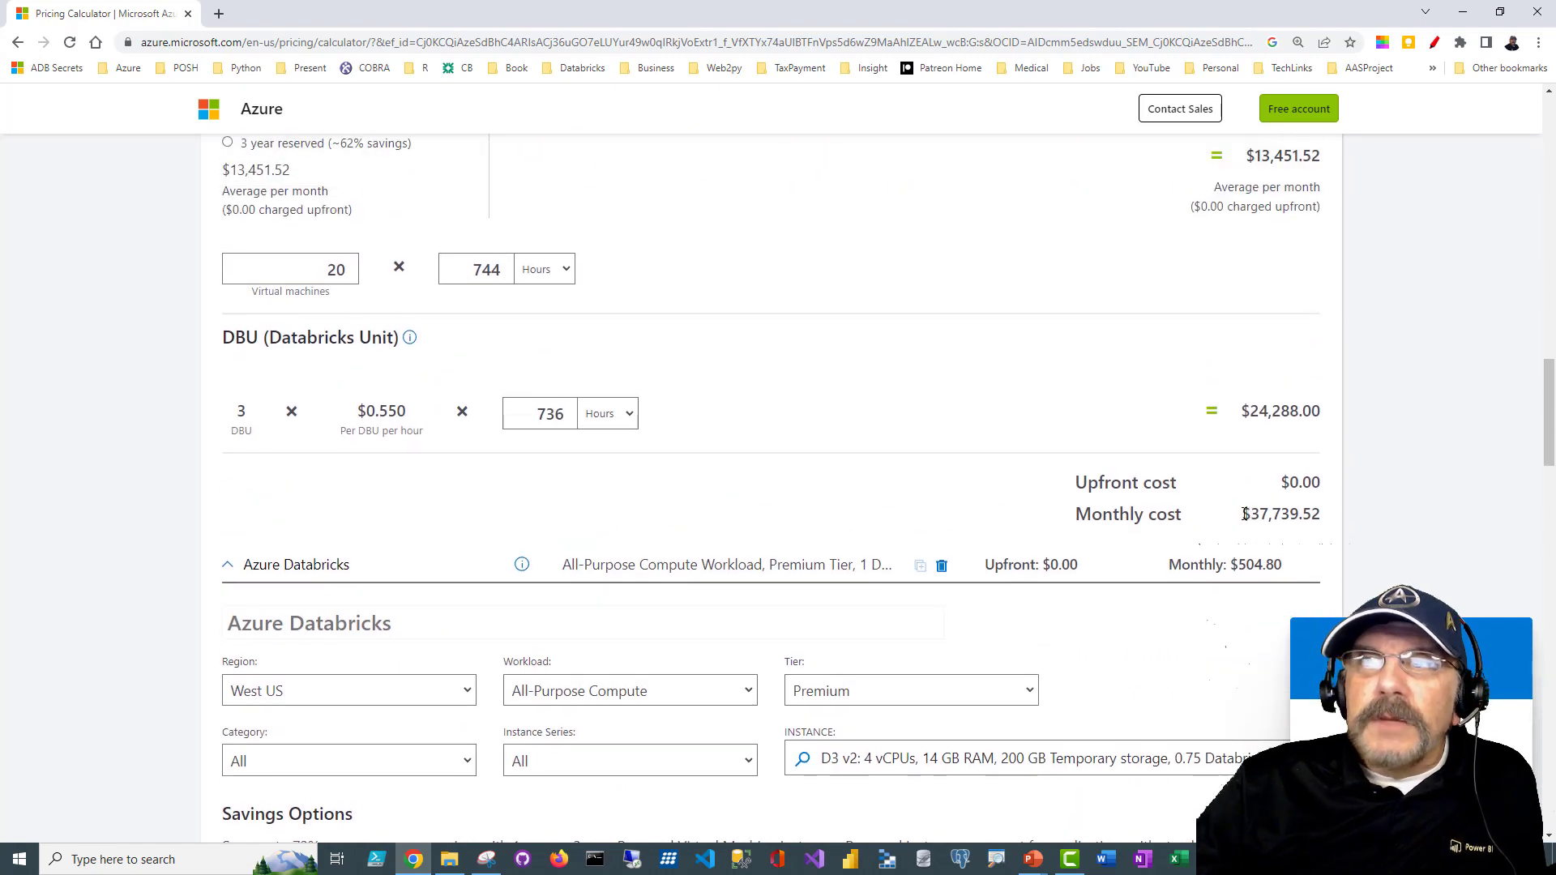
left_click_drag(1245, 514, 1320, 514)
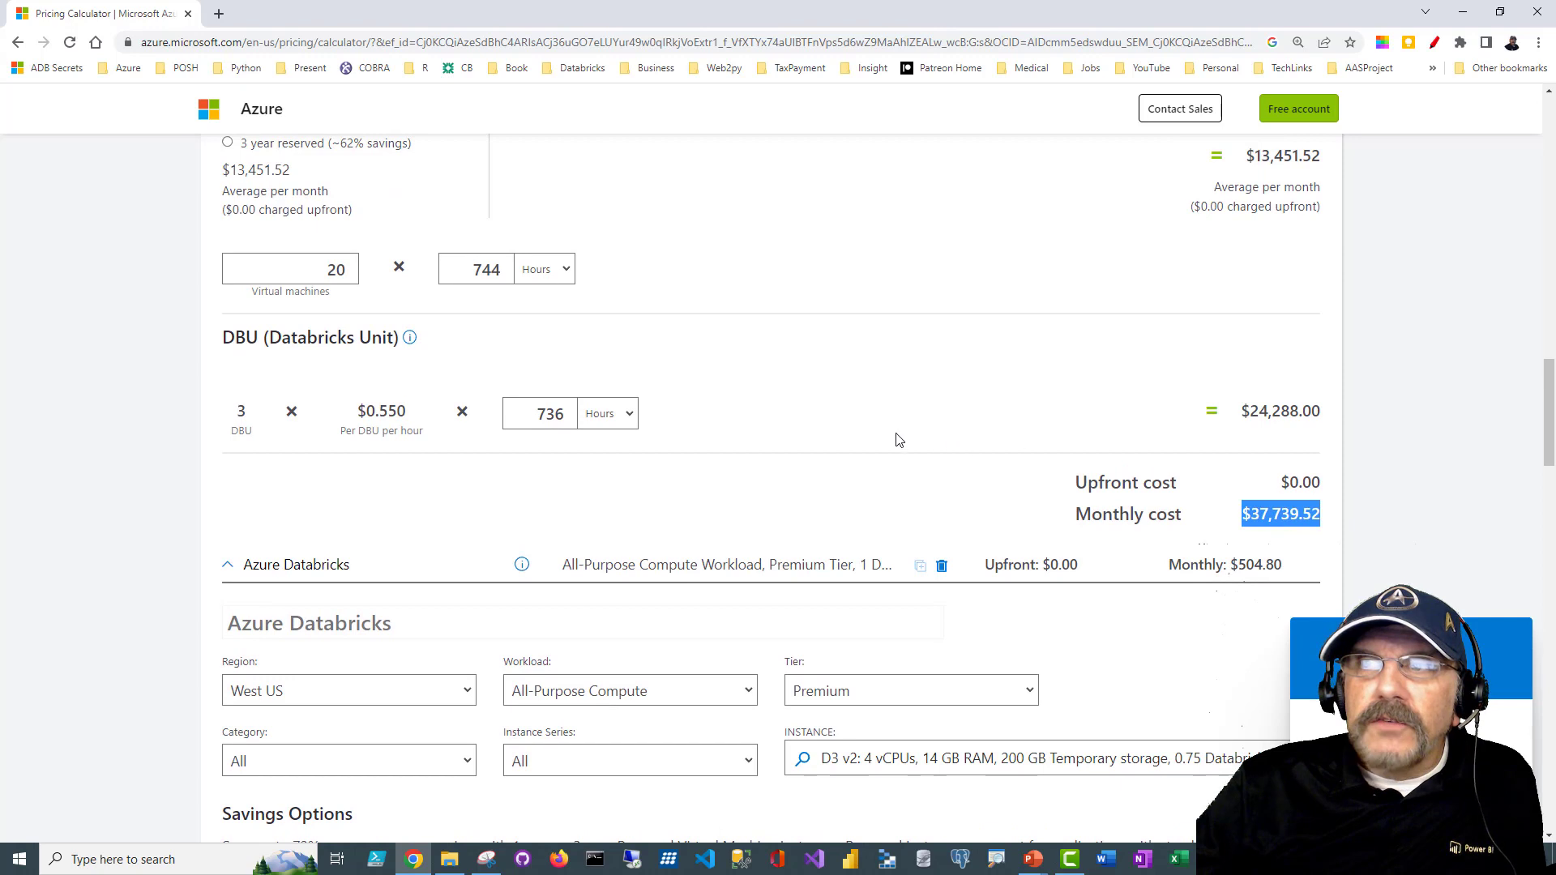
left_click(791, 431)
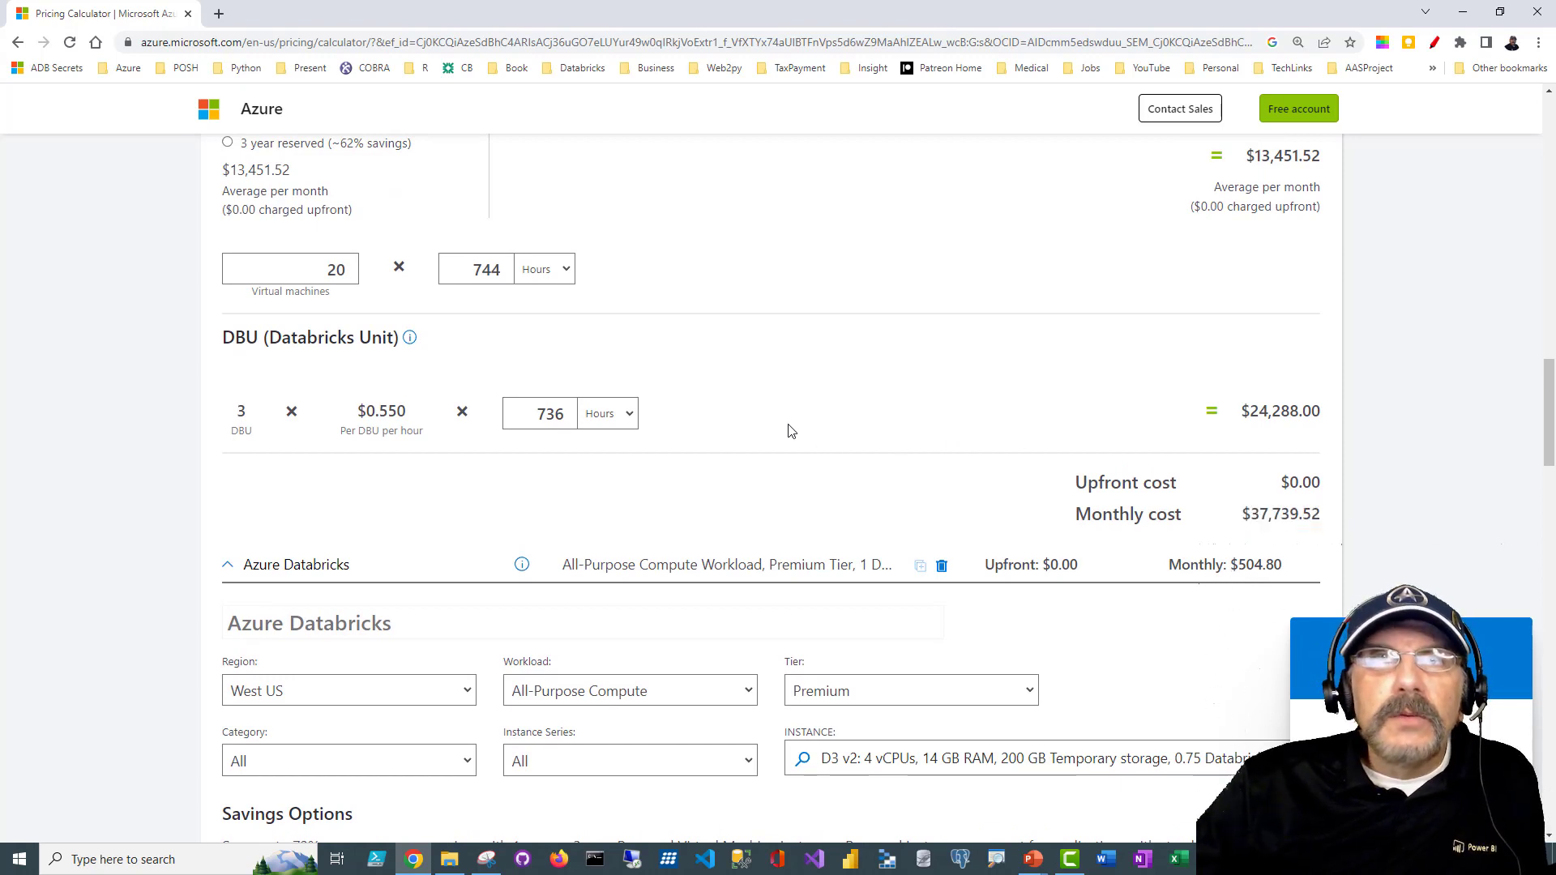
scroll(754, 414, "up", 1)
scroll(753, 415, "up", 3)
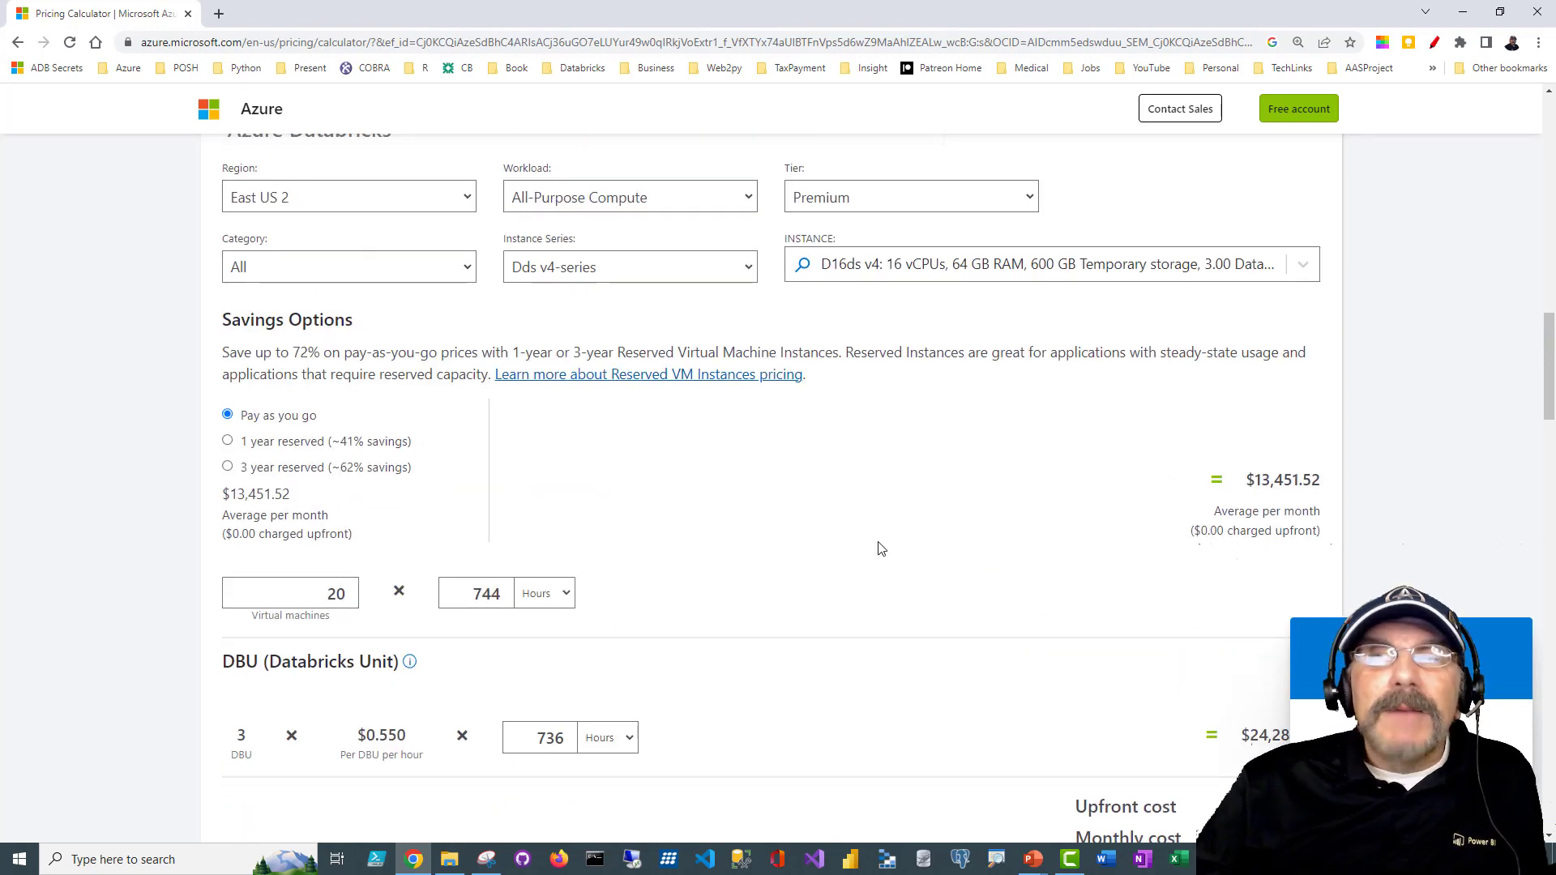
scroll(784, 516, "down", 5)
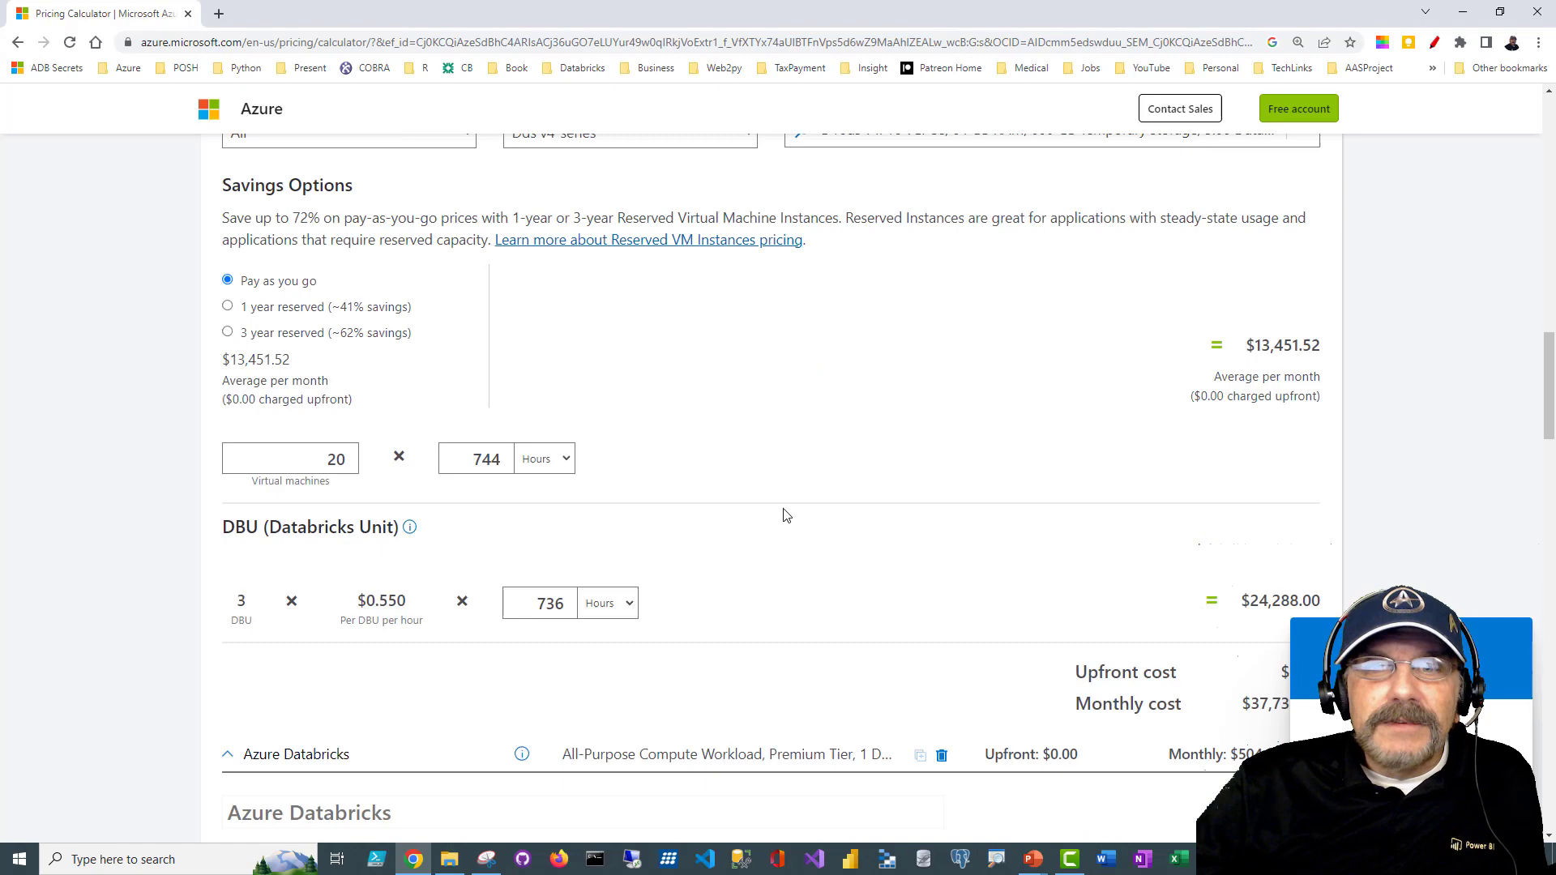
scroll(783, 515, "down", 13)
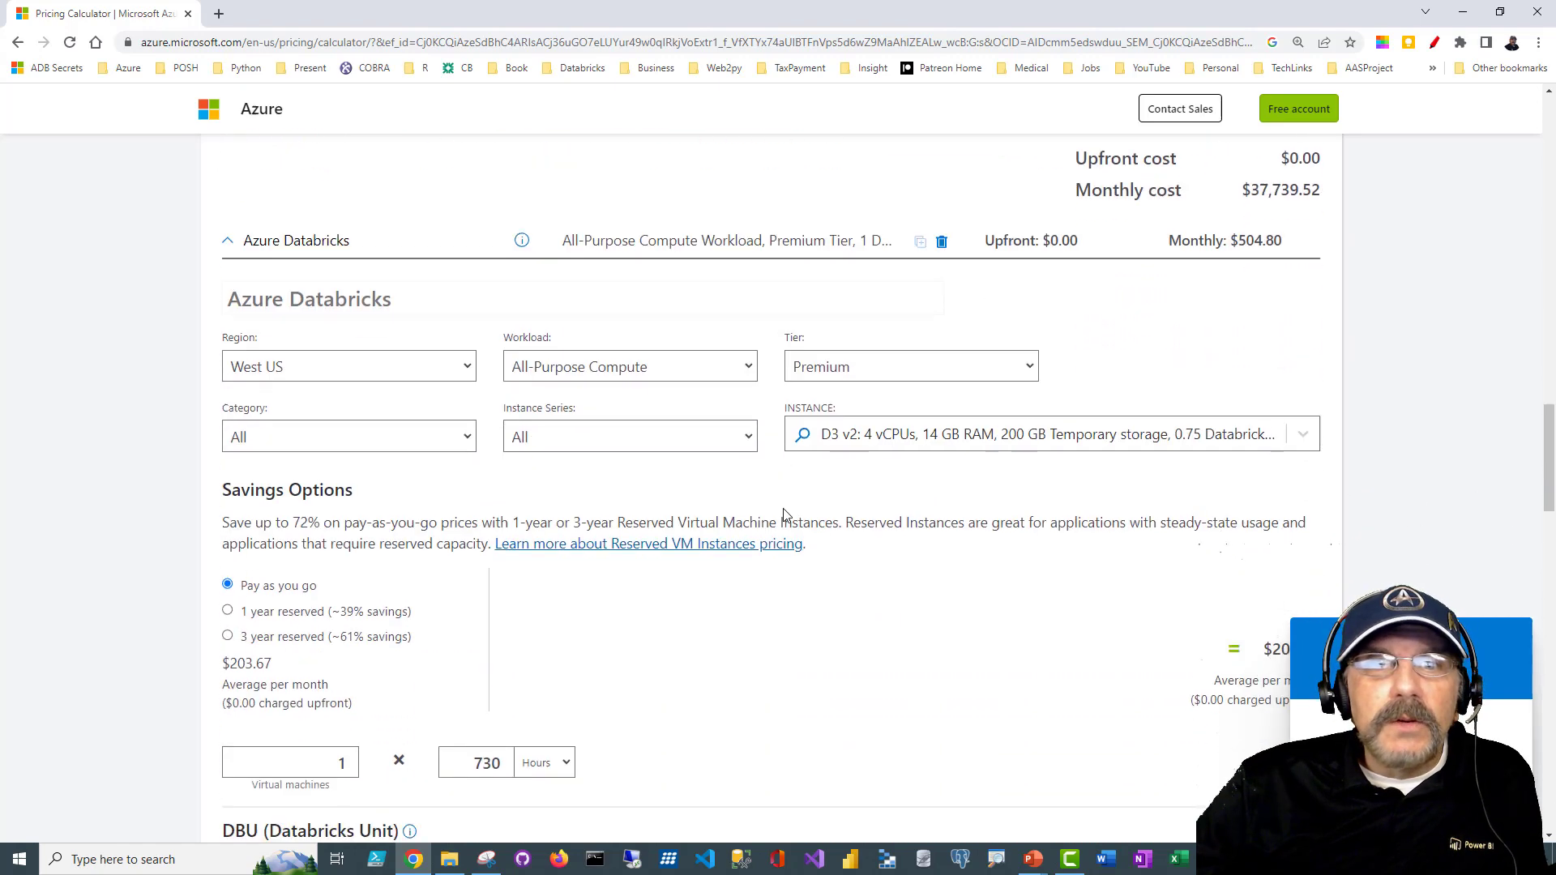
Browse the support plans, leaving Included selected.
left_click(538, 333)
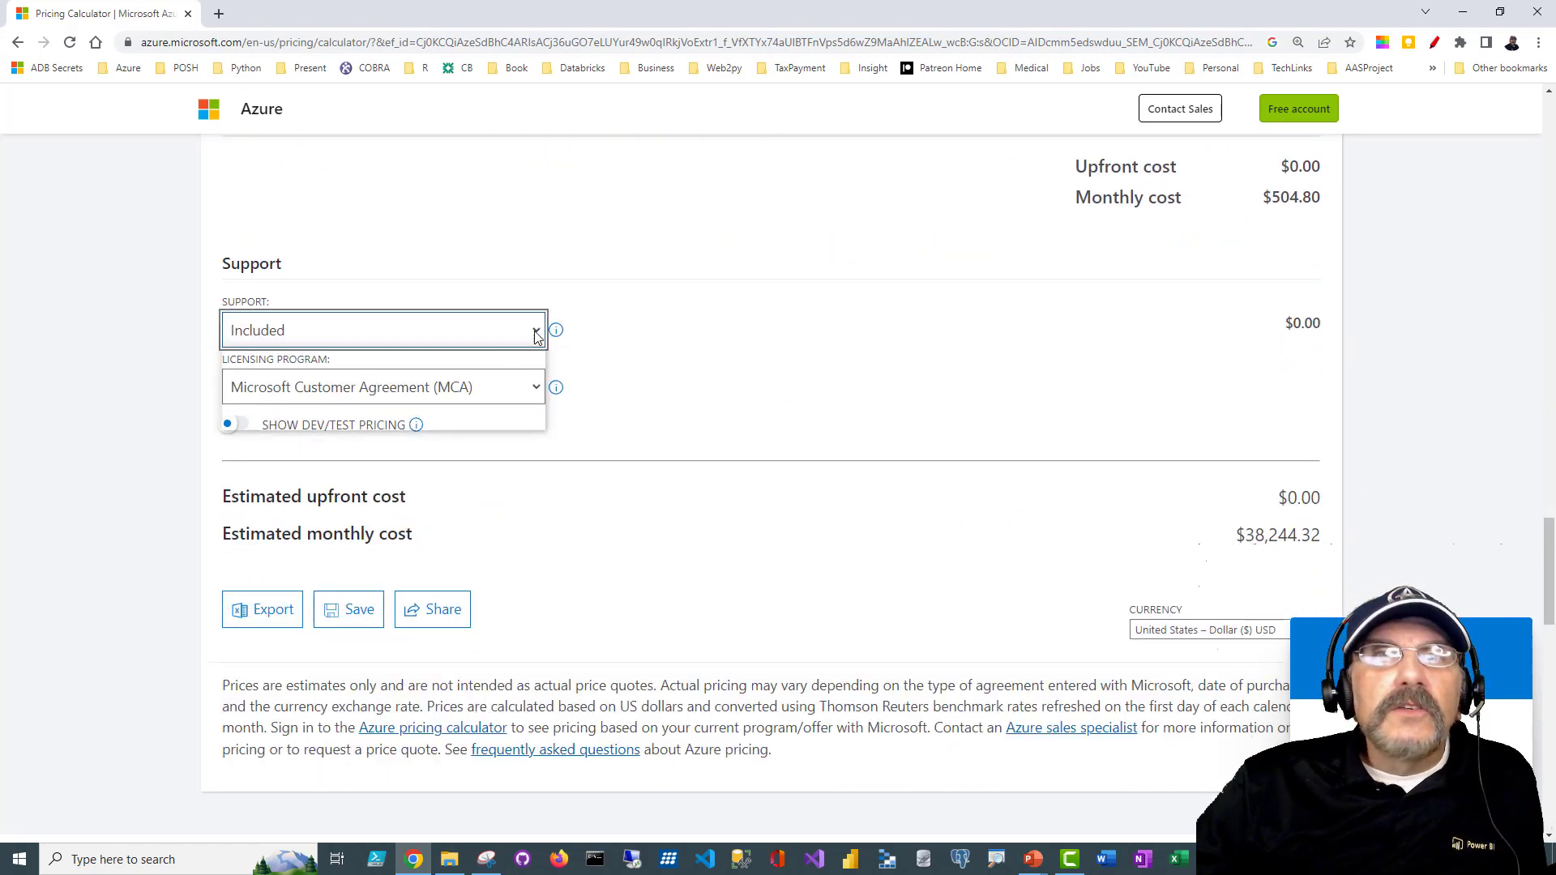
scroll(872, 305, "down", 1)
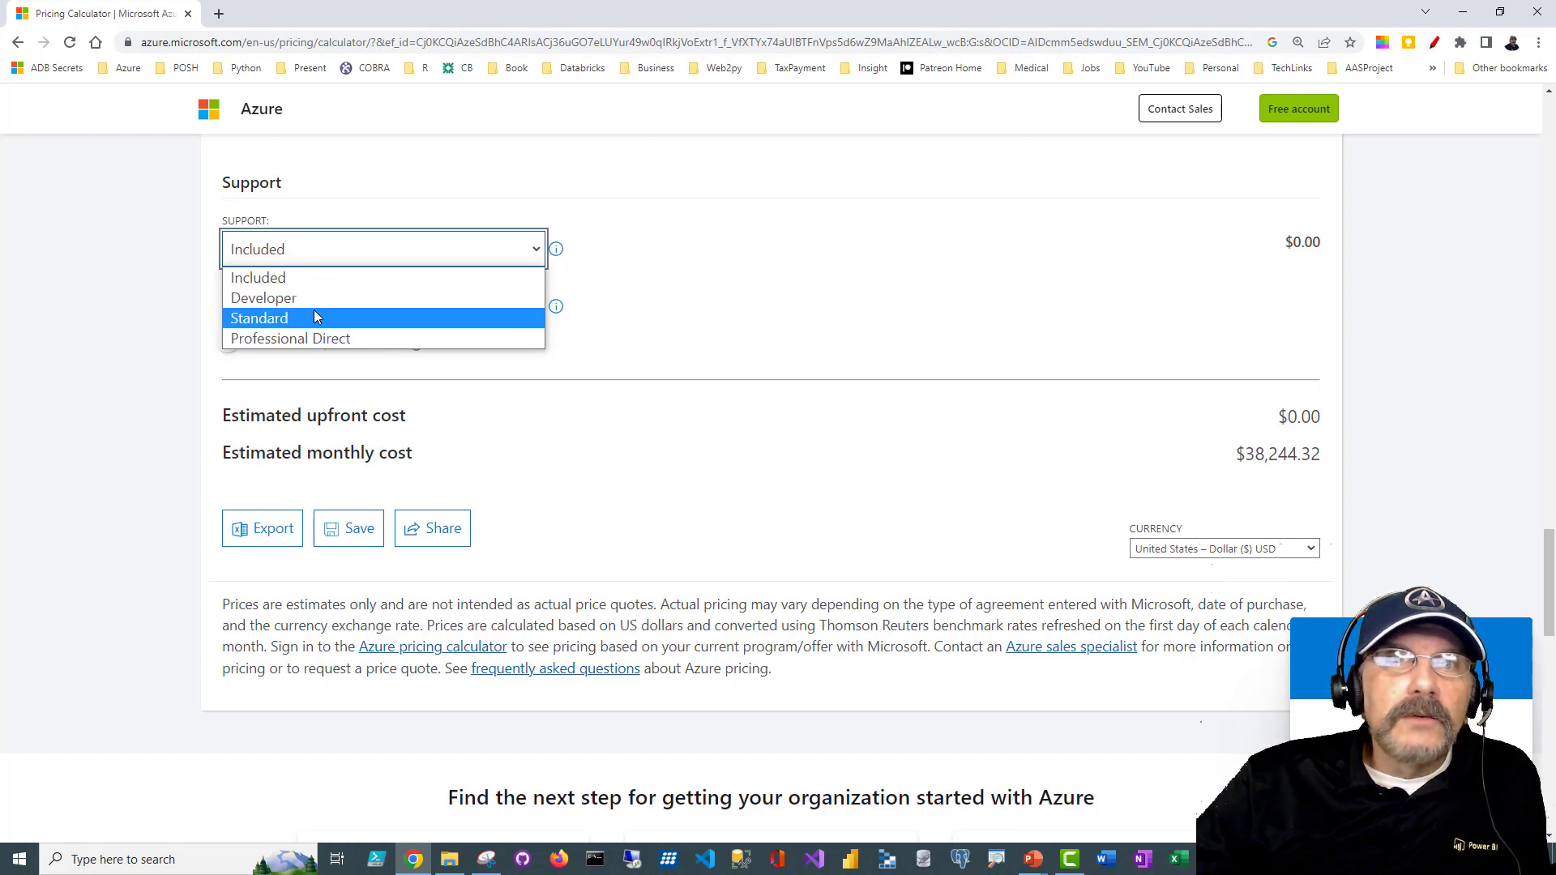
left_click(267, 278)
left_click(755, 316)
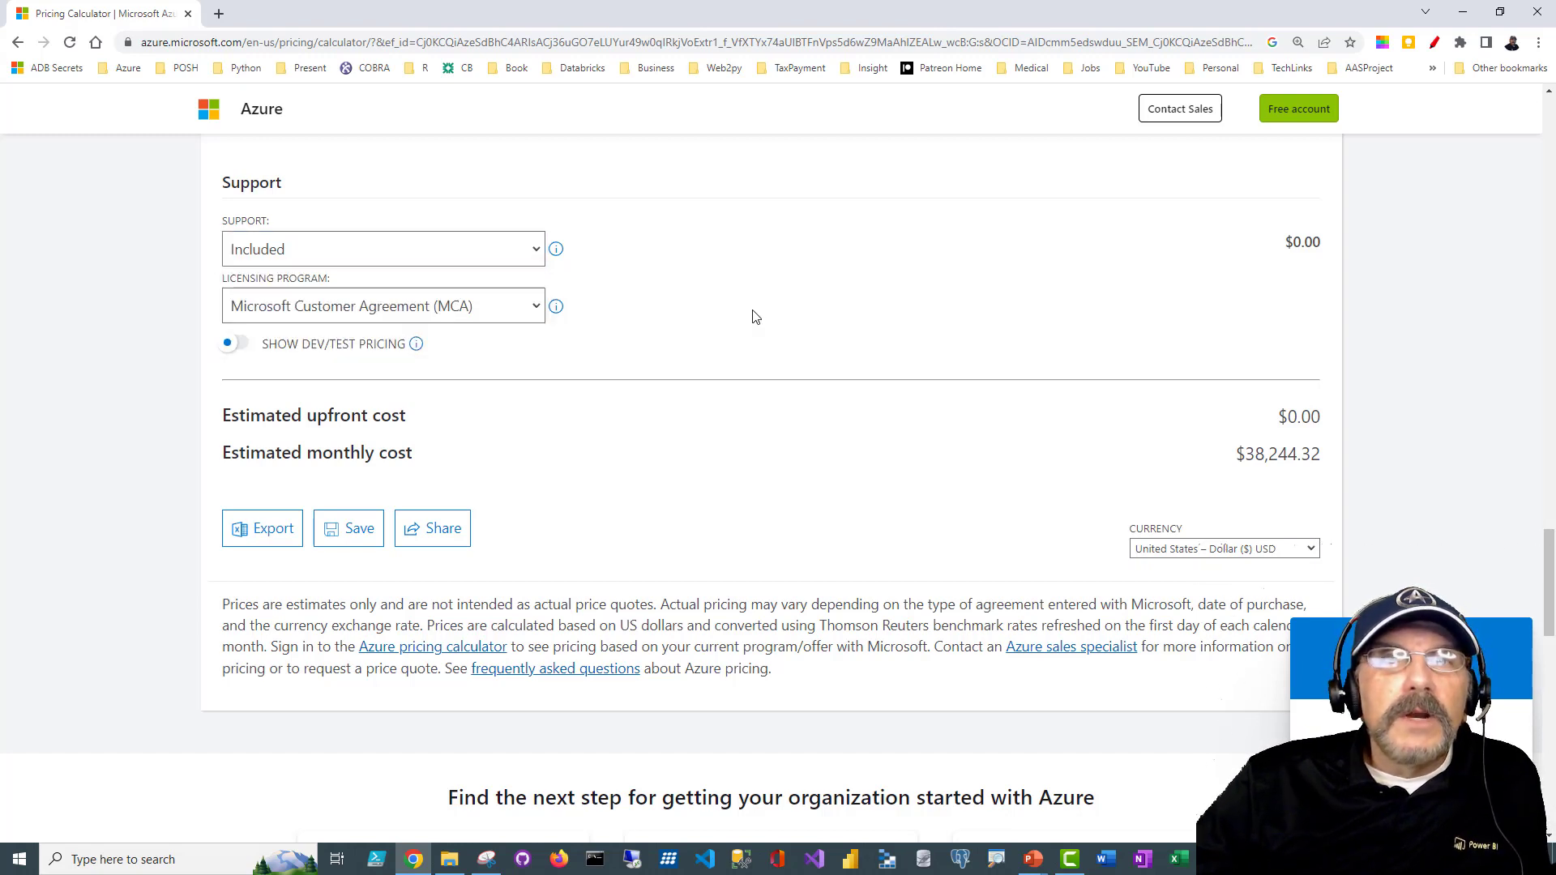
Select Professional Direct support and check its $1,000.00 price.
left_click(532, 252)
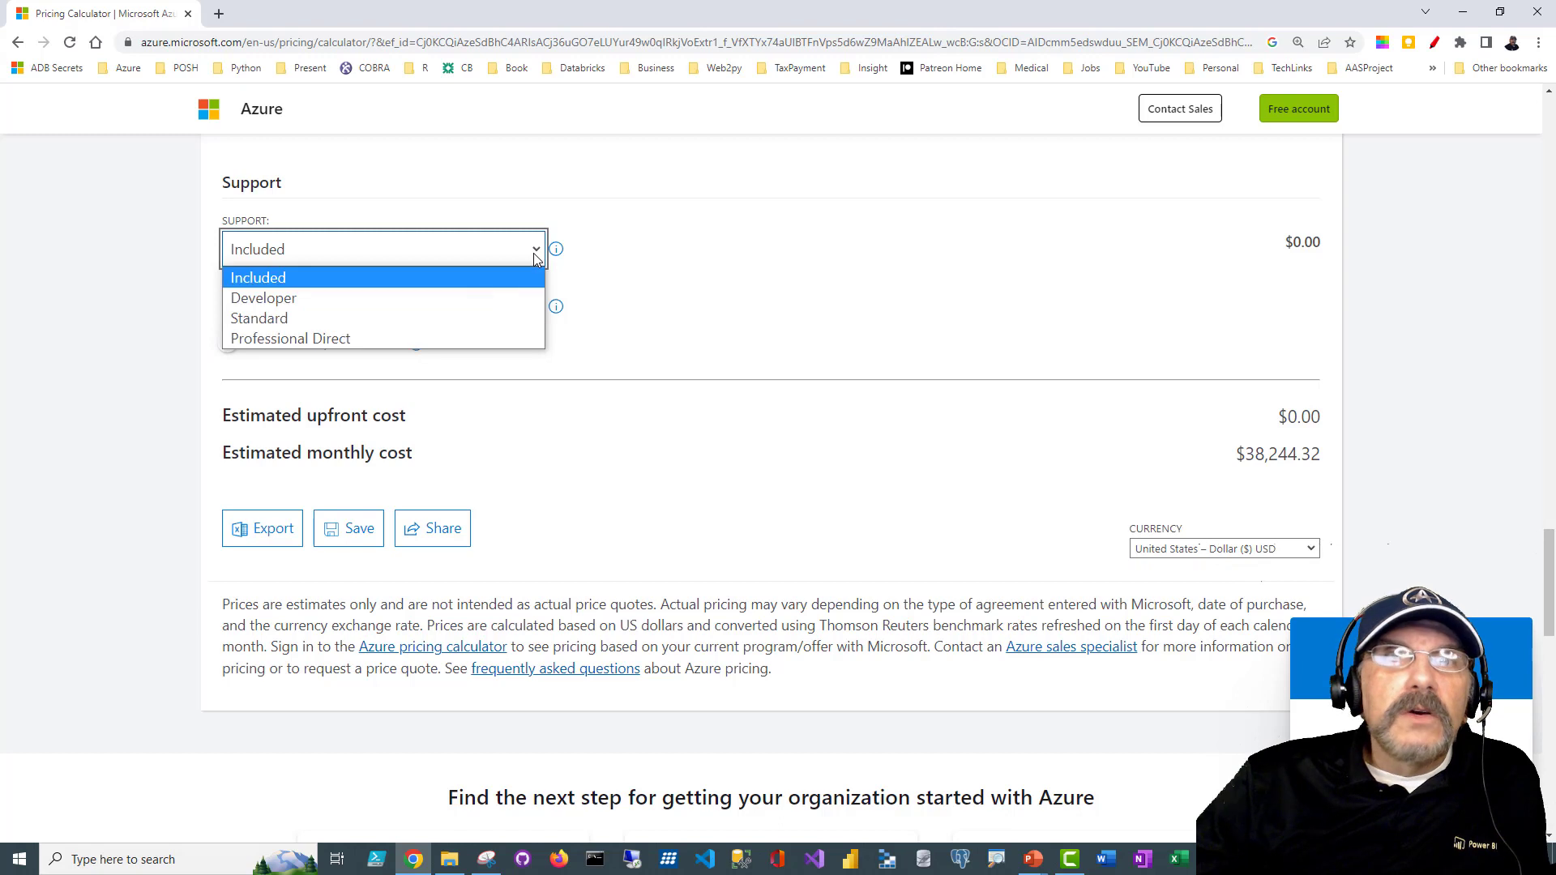
left_click(402, 338)
left_click_drag(1267, 242, 1322, 242)
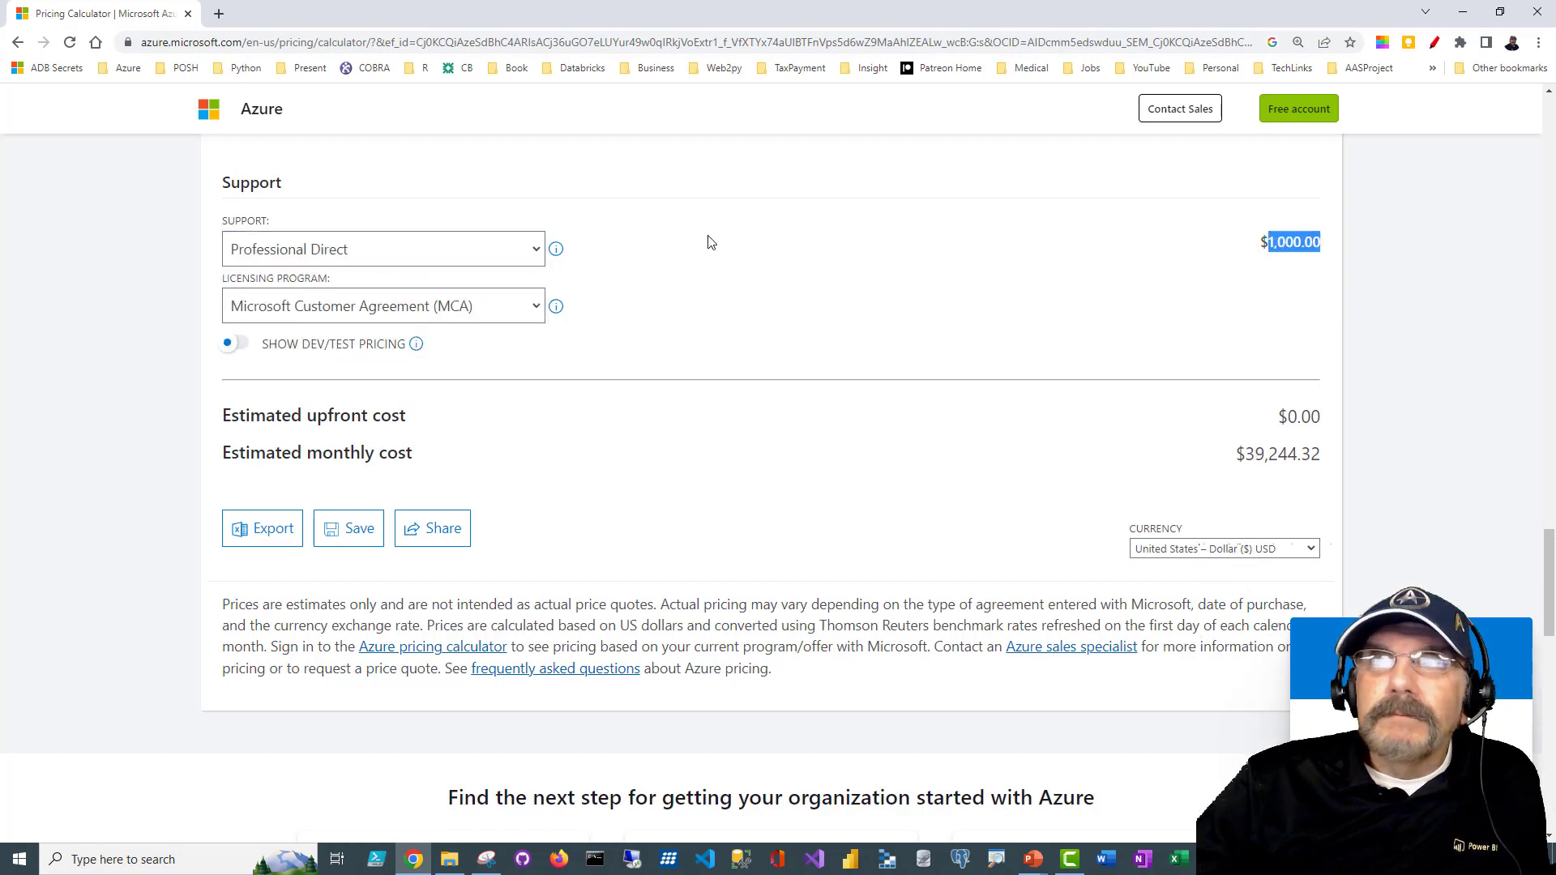
left_click(707, 241)
scroll(705, 249, "down", 2)
scroll(704, 249, "up", 3)
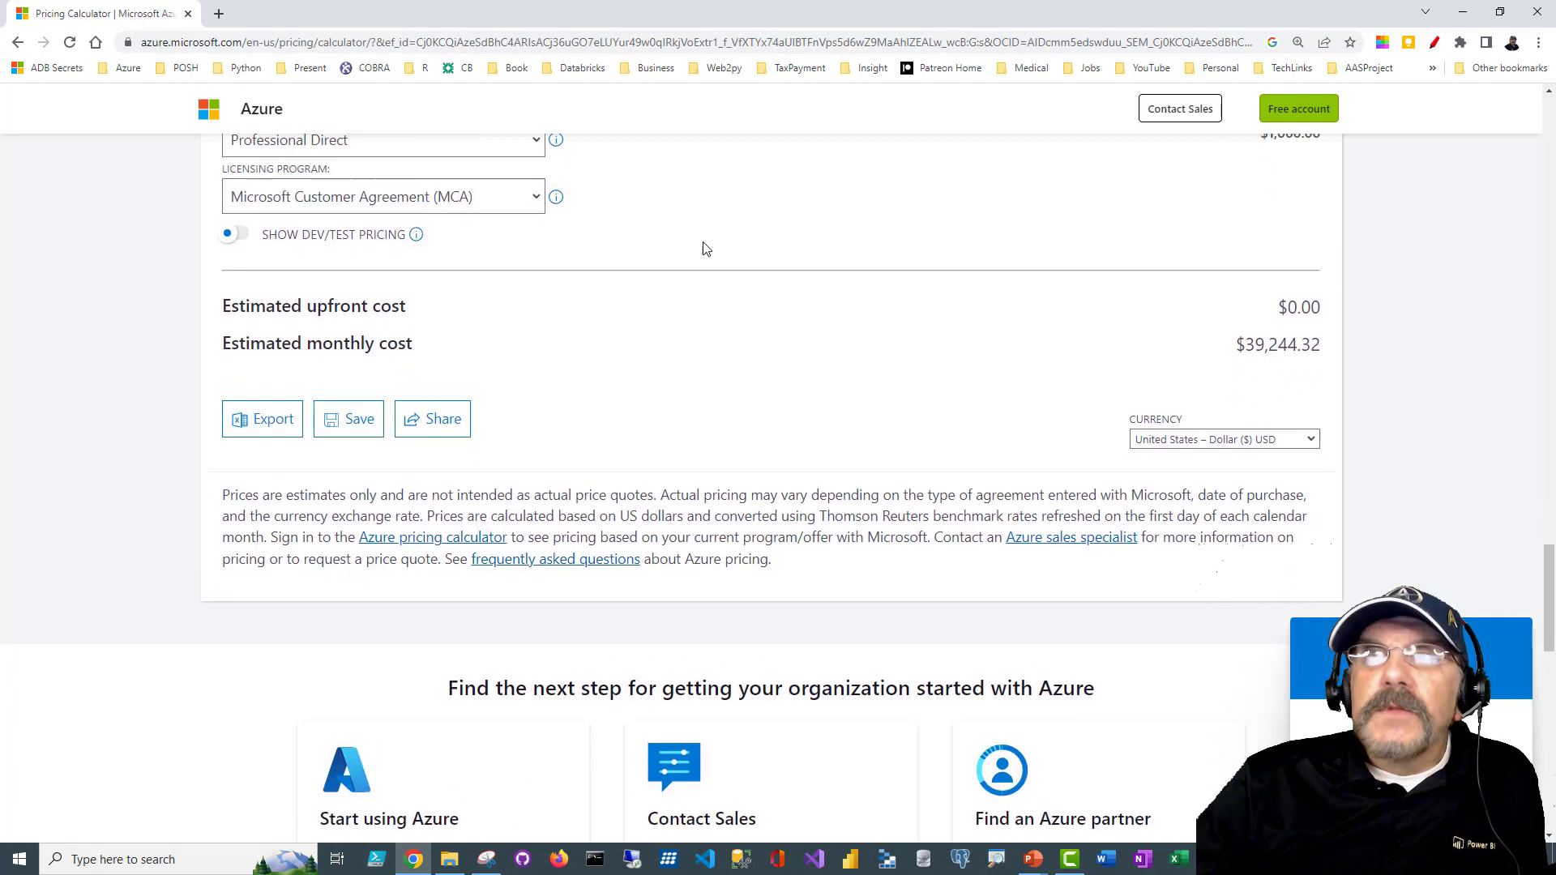
Open the Storage category and add a Storage Accounts item to the estimate.
scroll(704, 249, "up", 15)
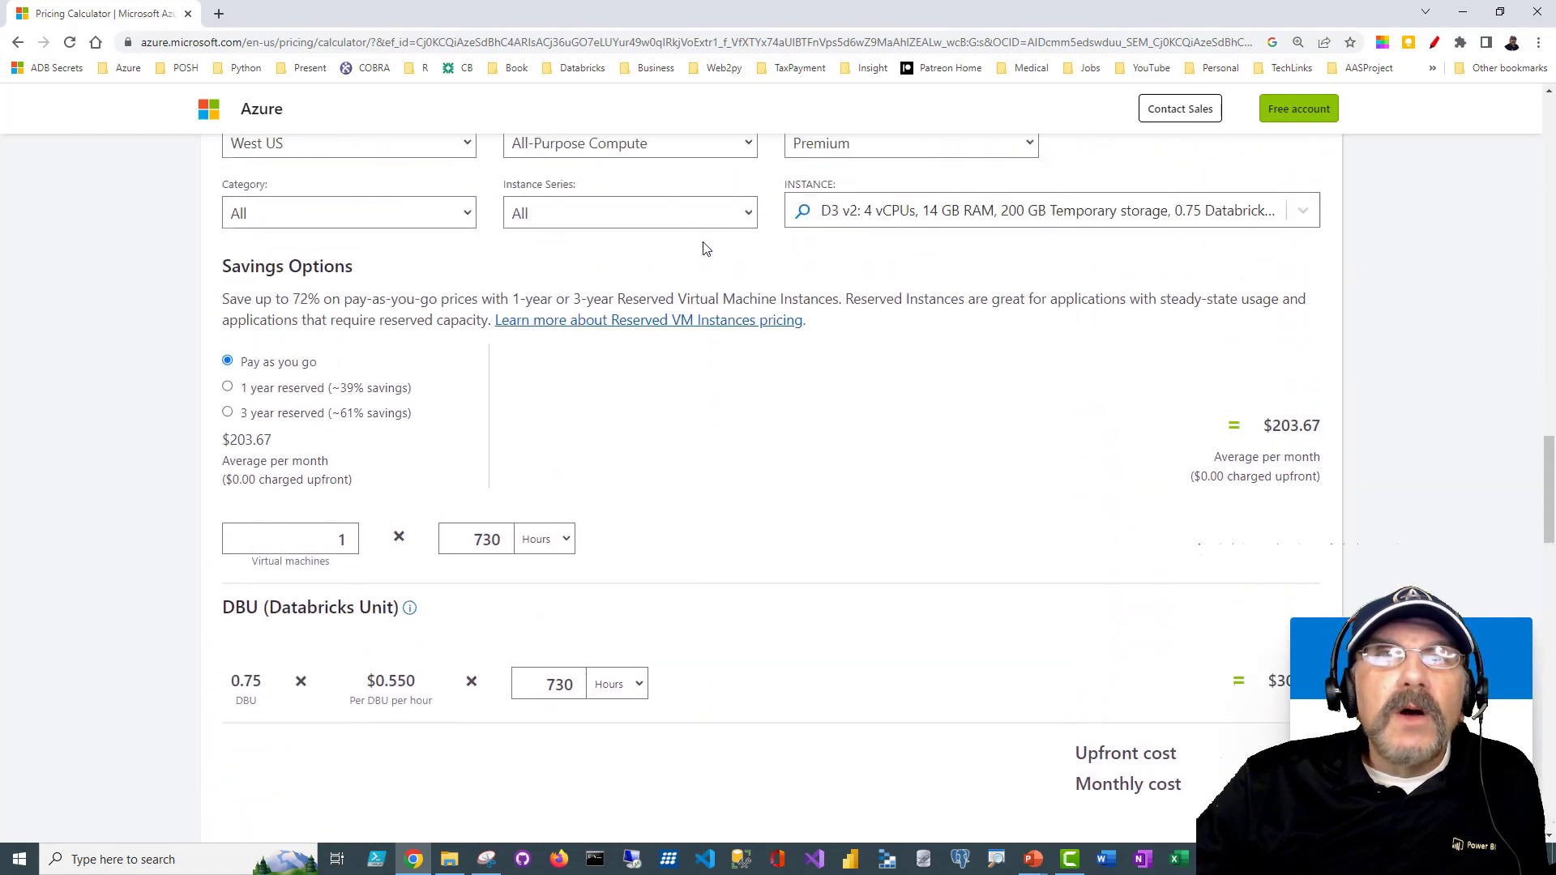
scroll(705, 249, "up", 16)
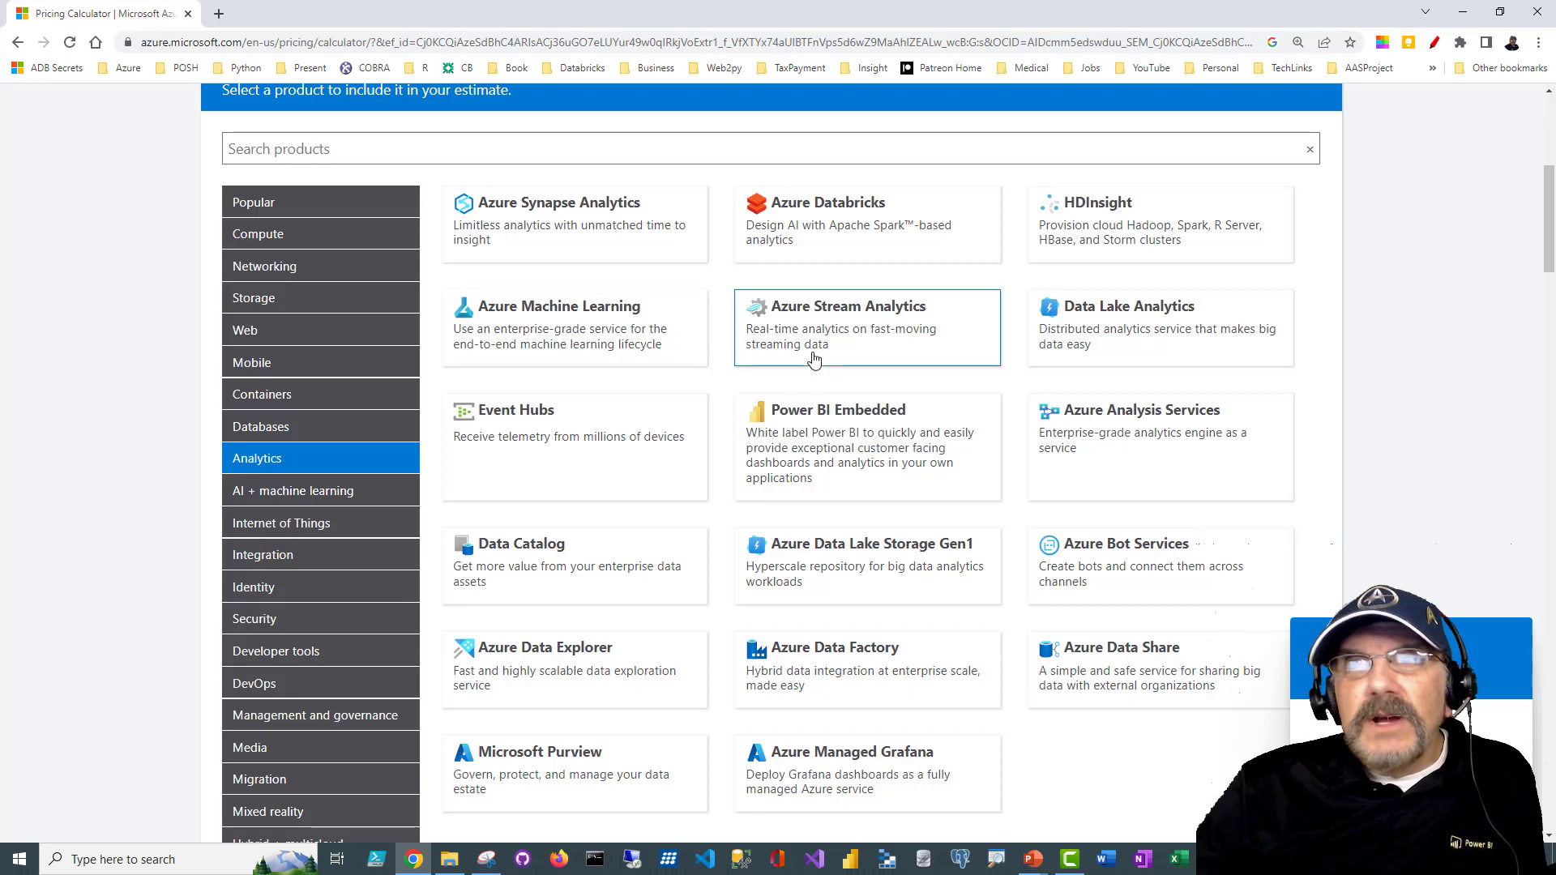
left_click(308, 301)
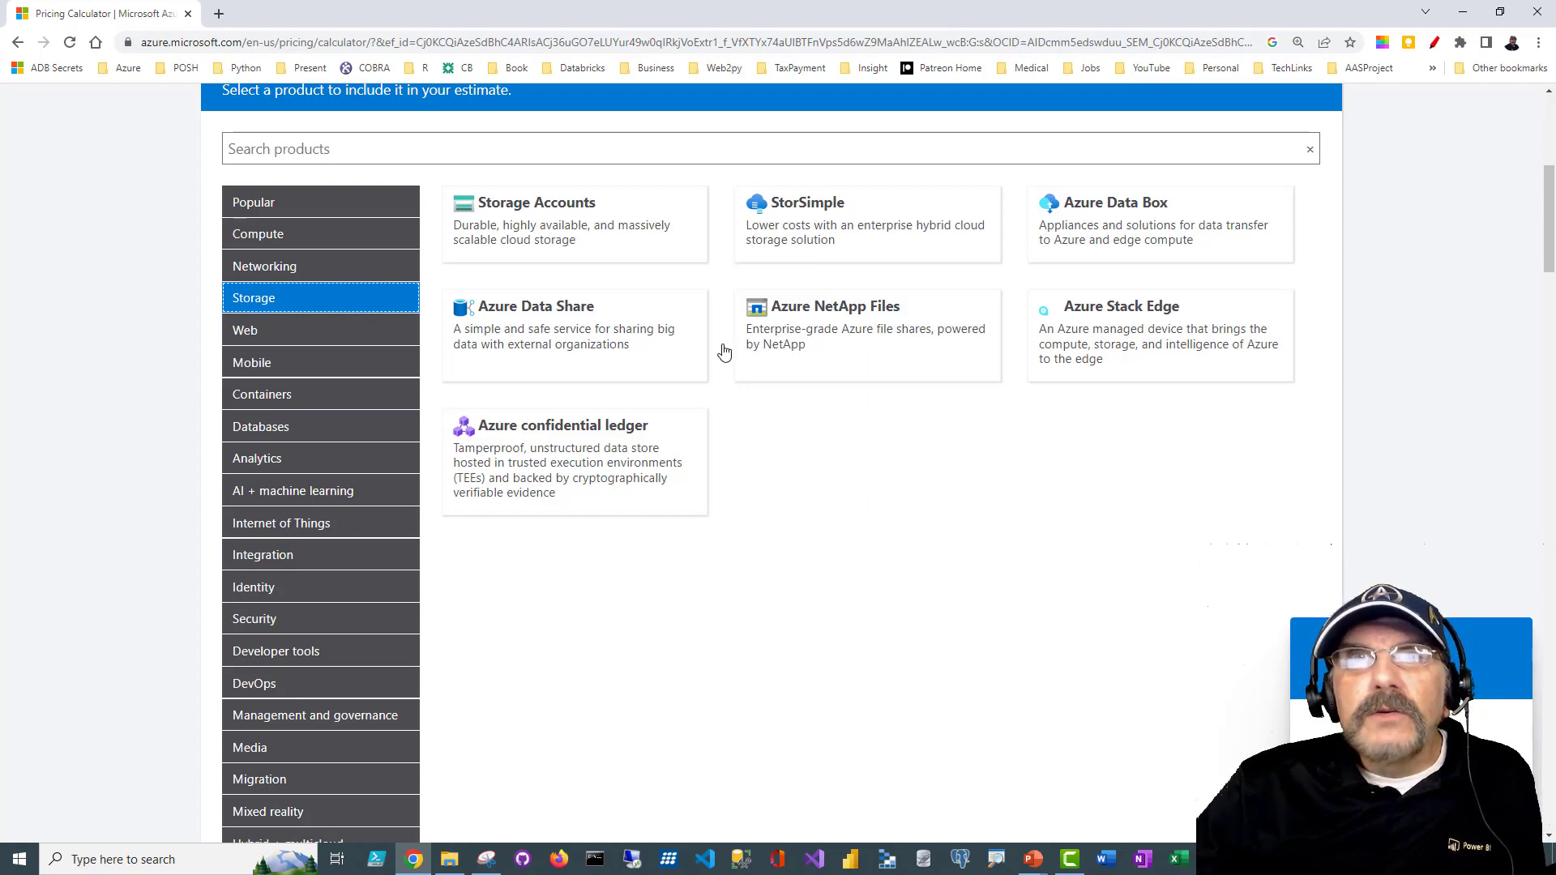
left_click(579, 245)
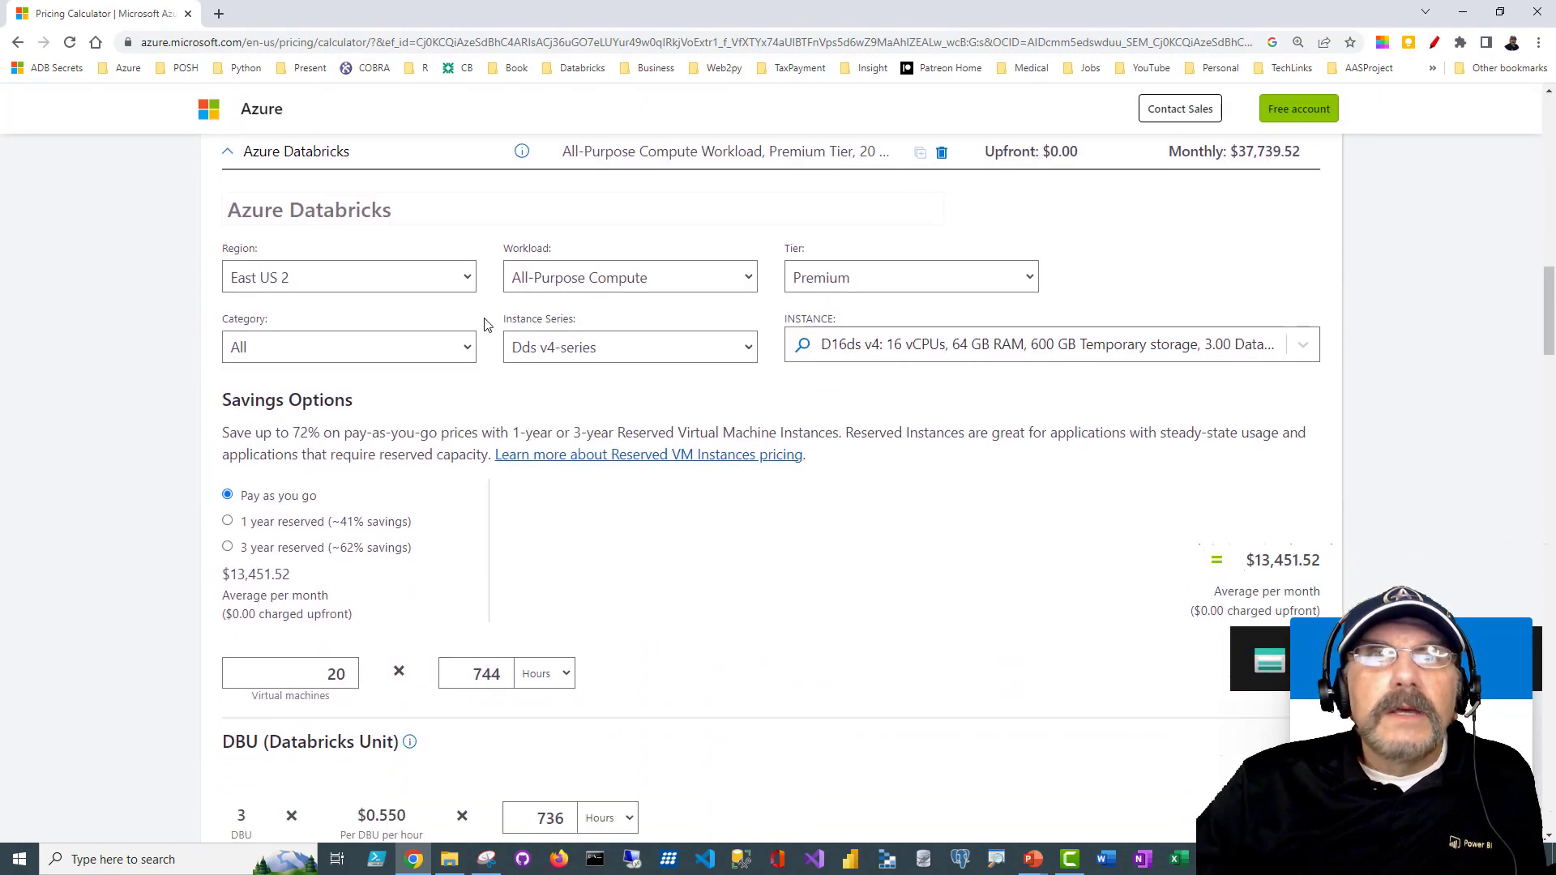
Set the storage account region to East US 2 and type to Data Lake Storage Gen2.
scroll(489, 321, "down", 5)
scroll(488, 322, "down", 15)
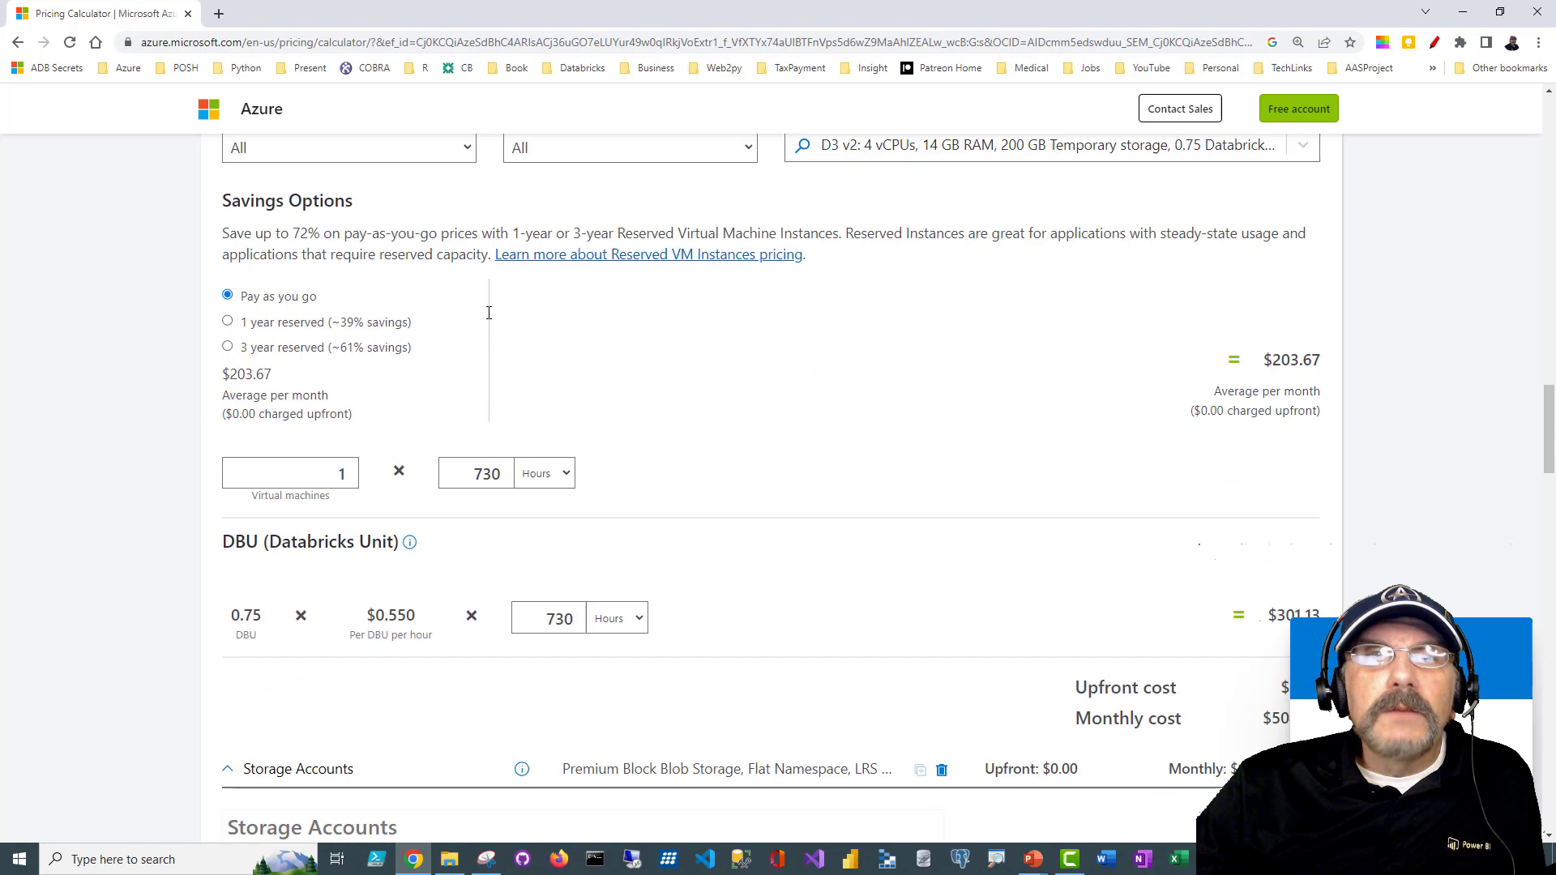
scroll(489, 313, "down", 5)
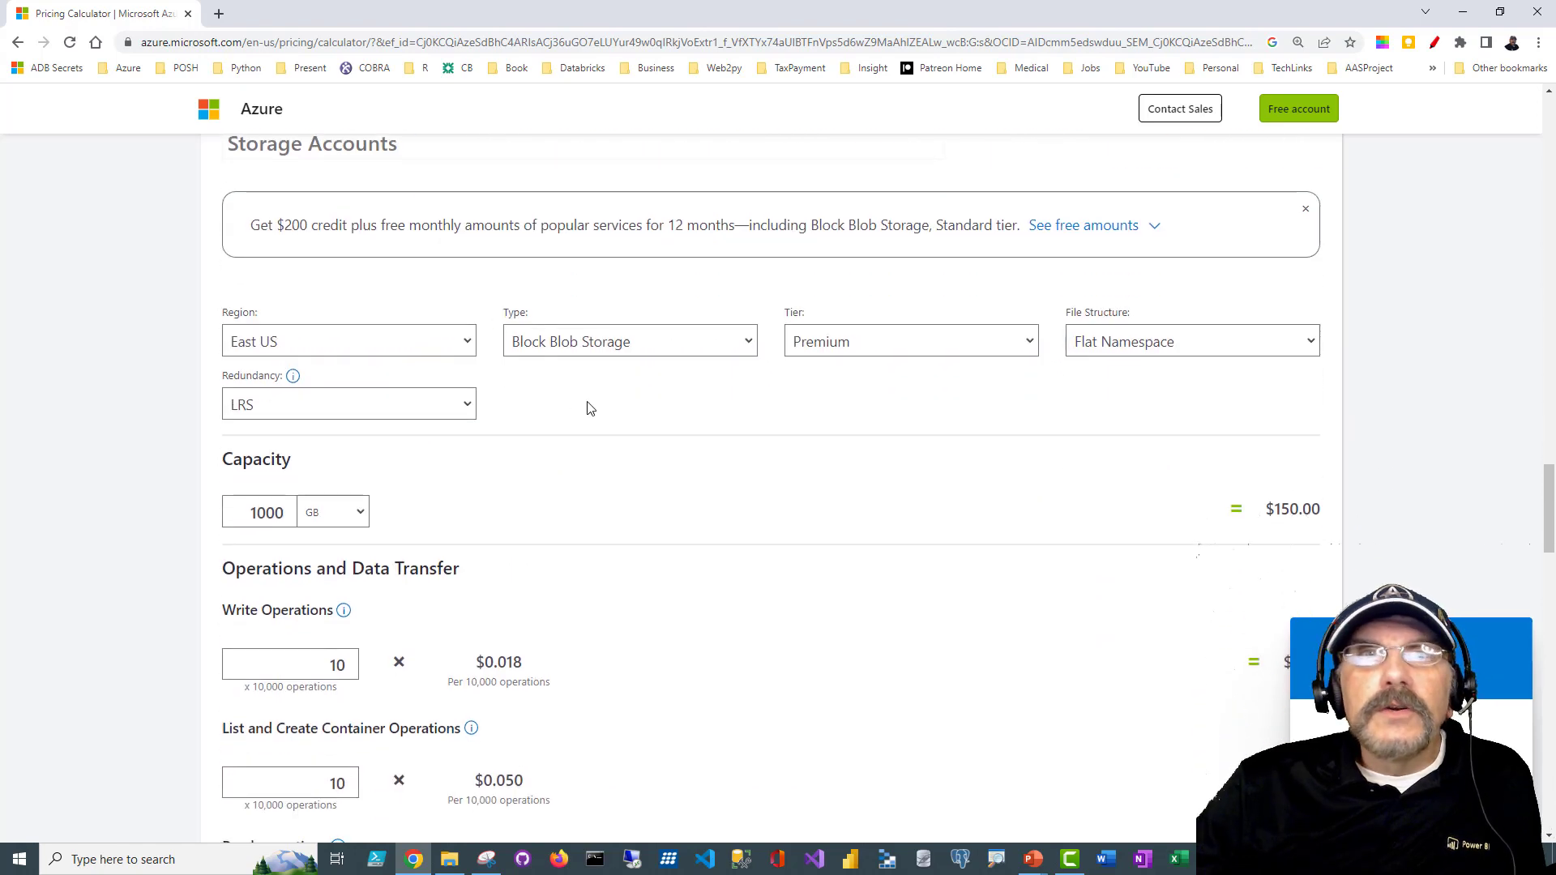
left_click(465, 266)
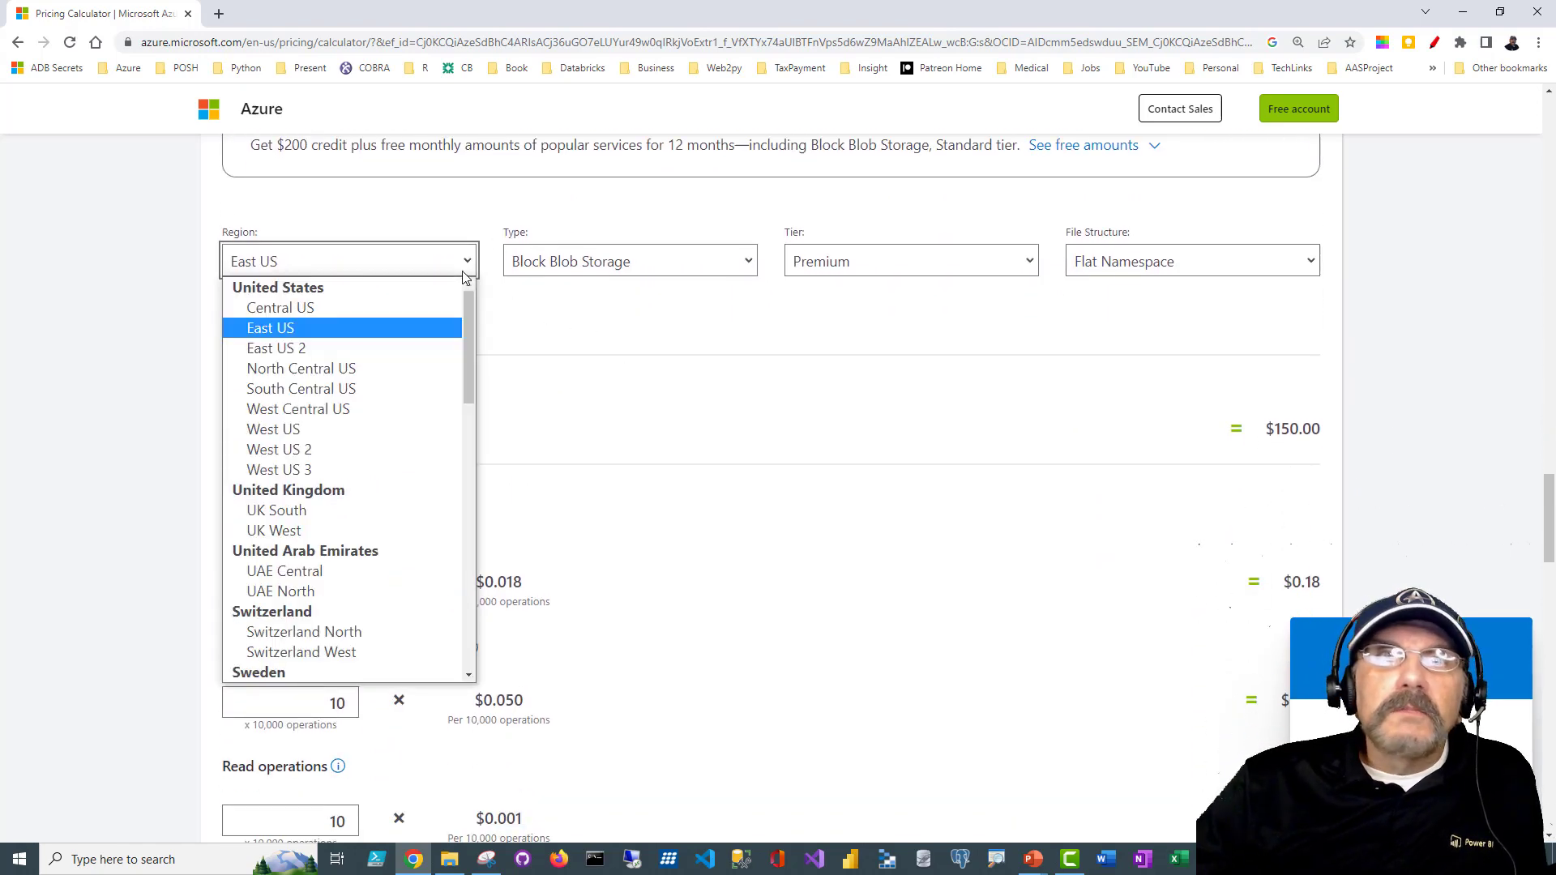
left_click(368, 351)
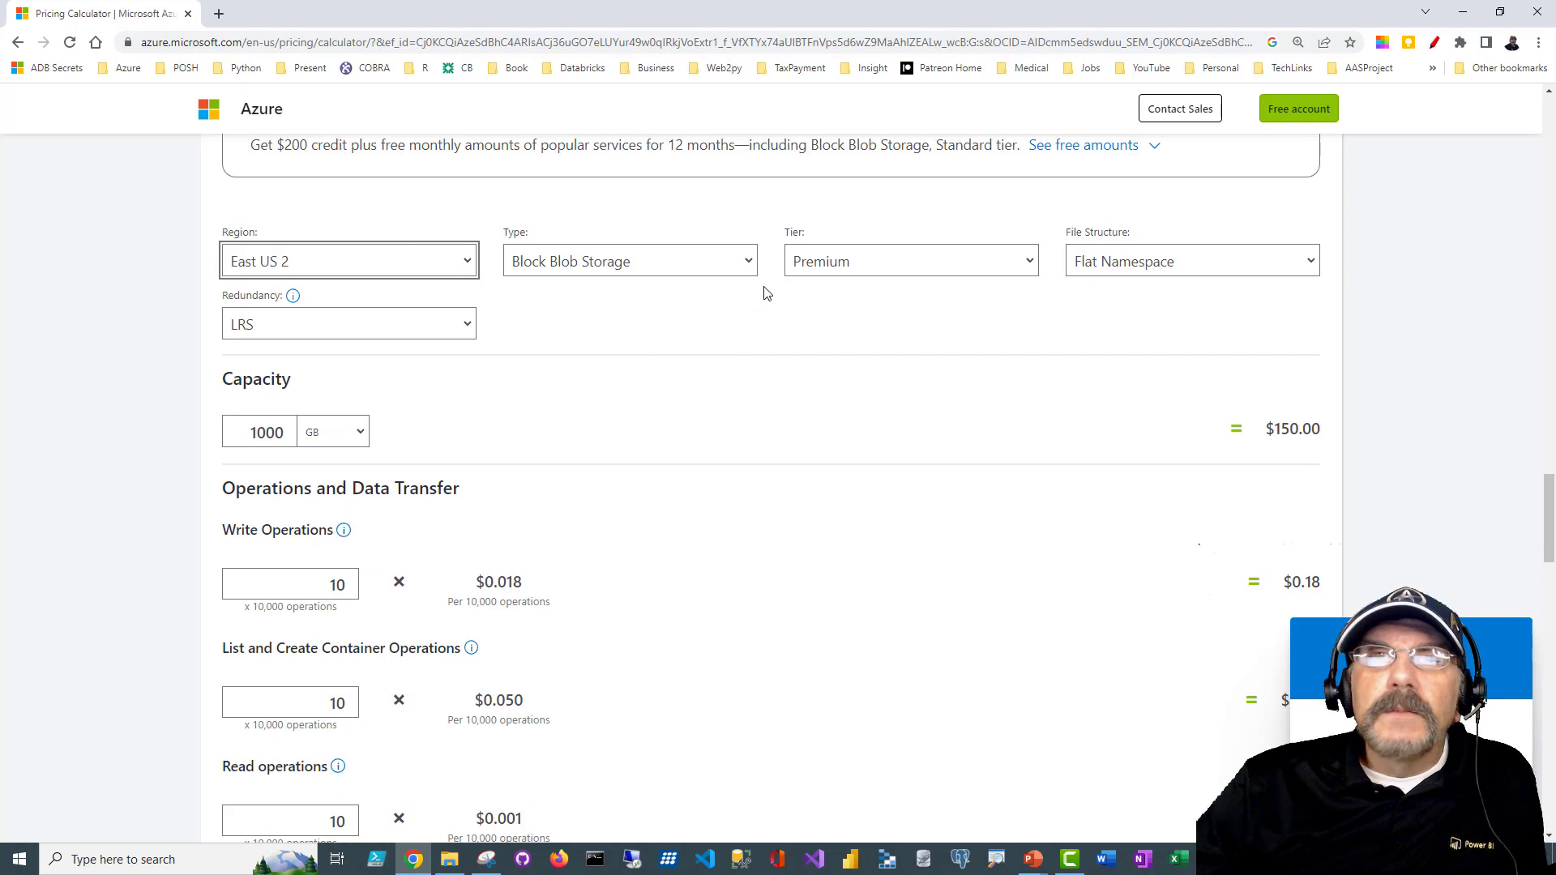
left_click(748, 264)
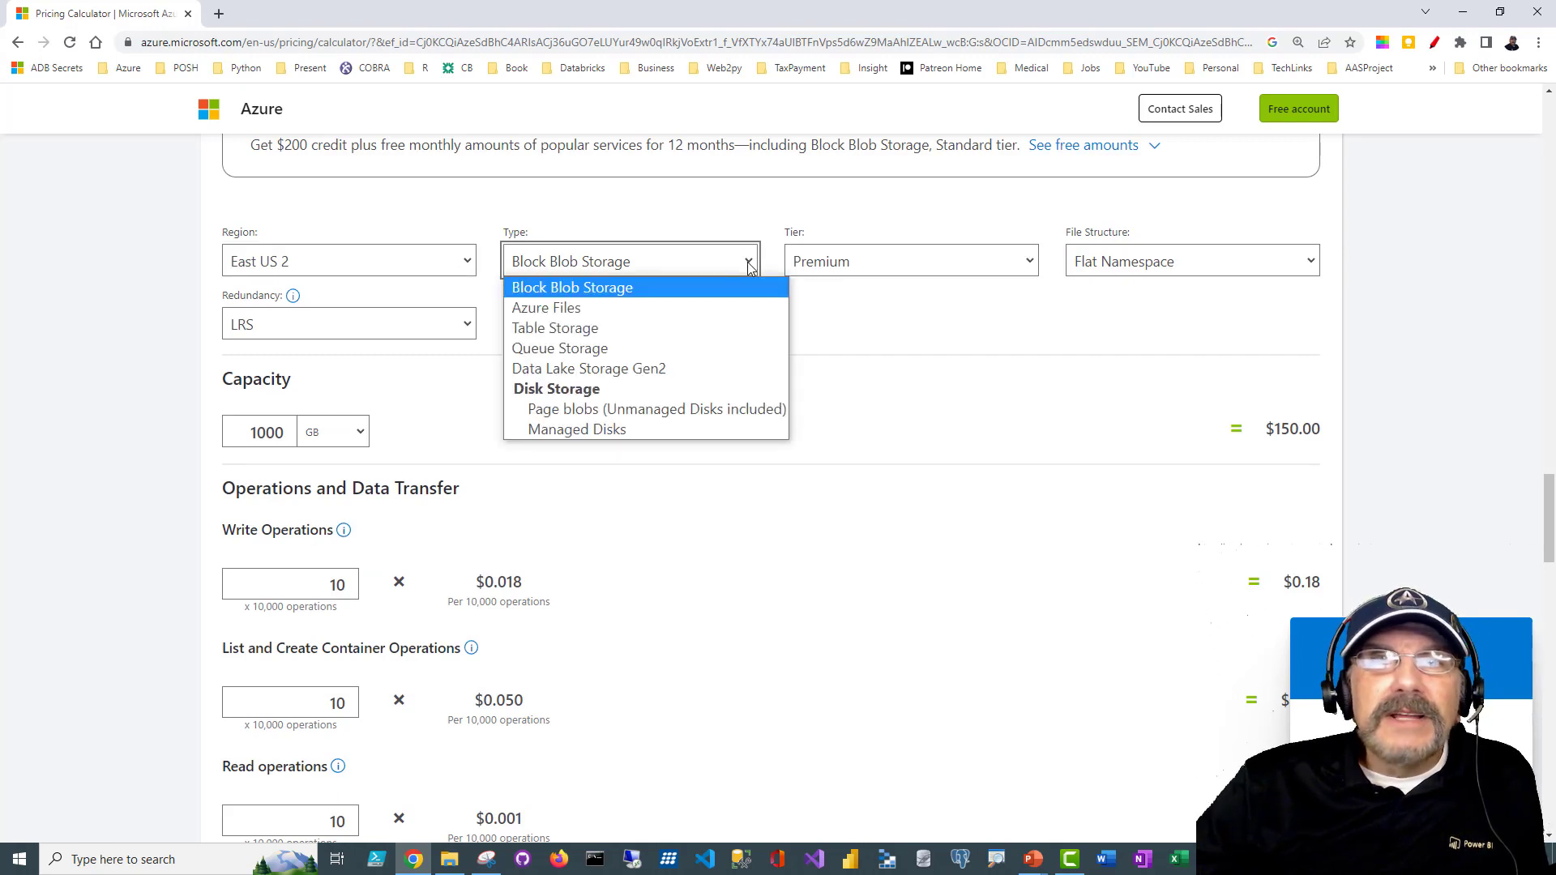
left_click(669, 369)
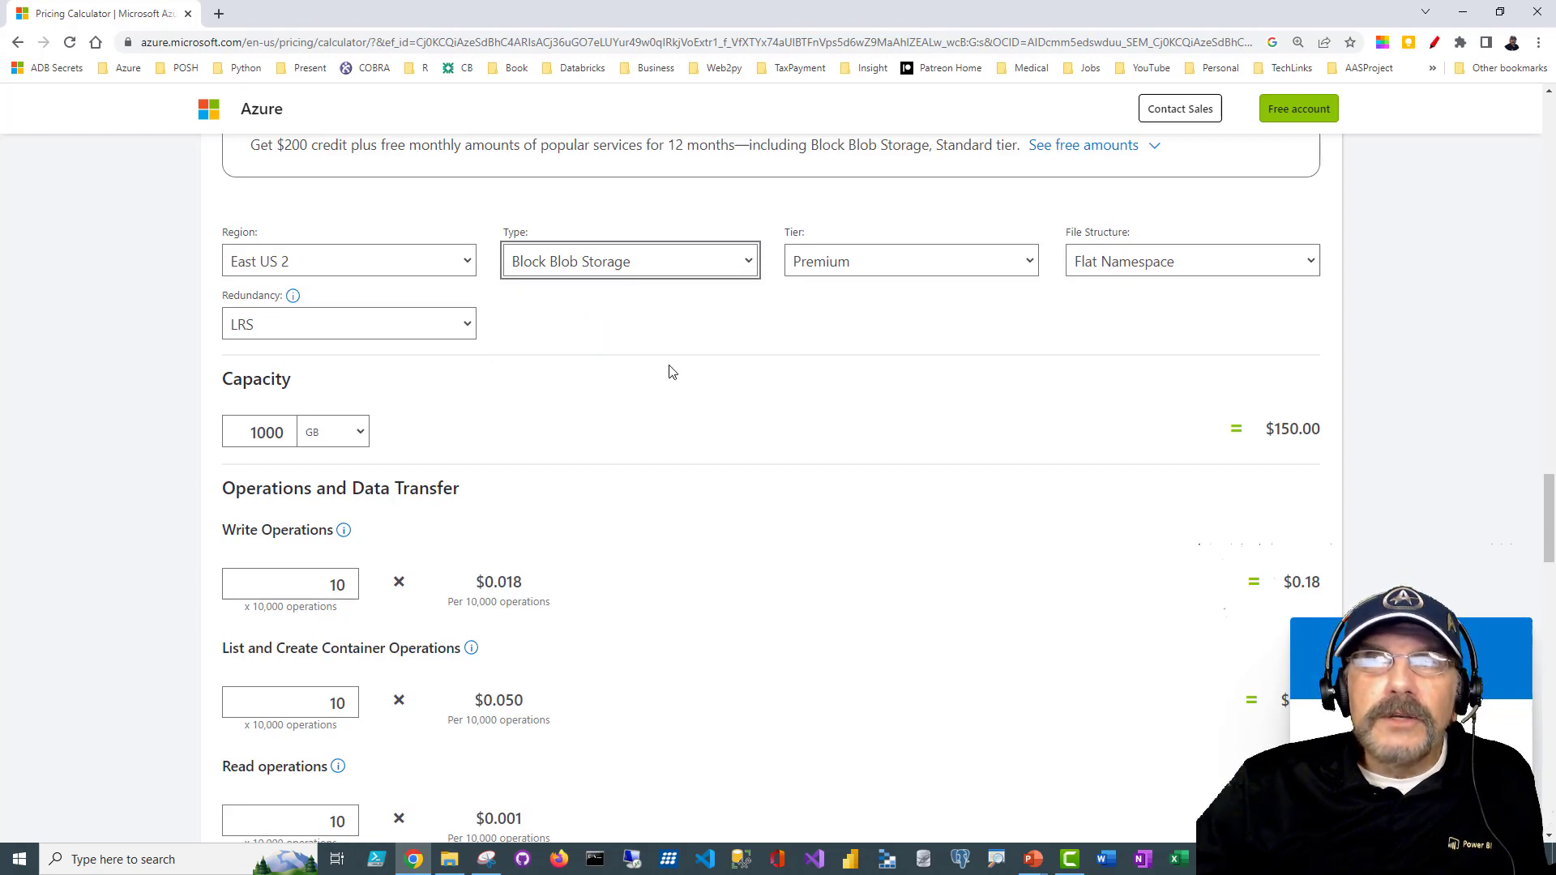
Keep Premium tier, Blob Storage, LRS redundancy and Flat Namespace.
left_click(1032, 262)
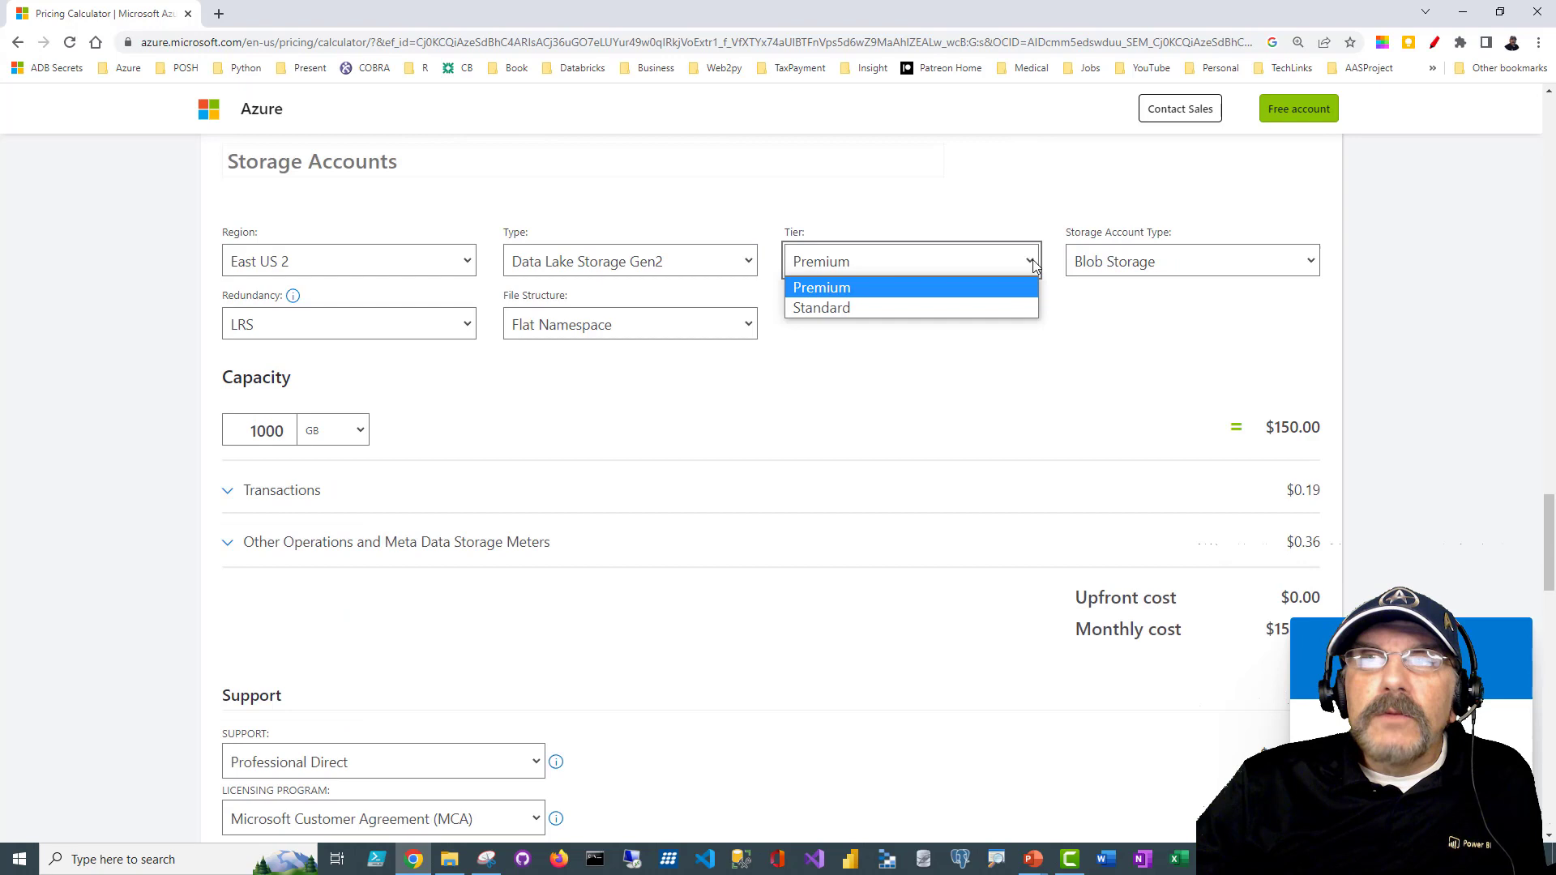
left_click(1033, 265)
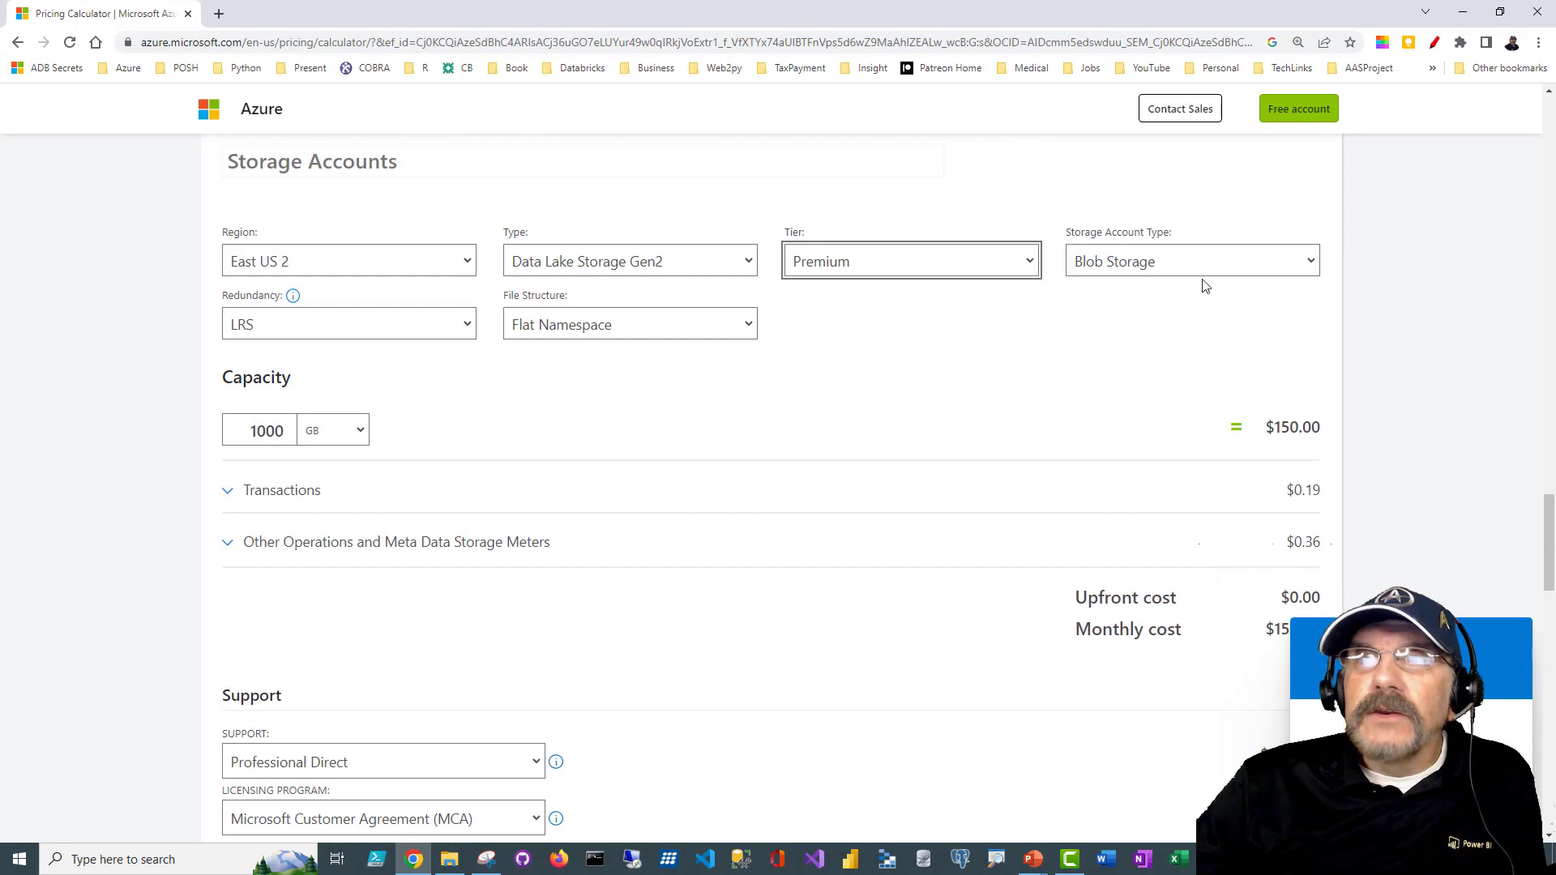
left_click(1310, 266)
left_click(1308, 260)
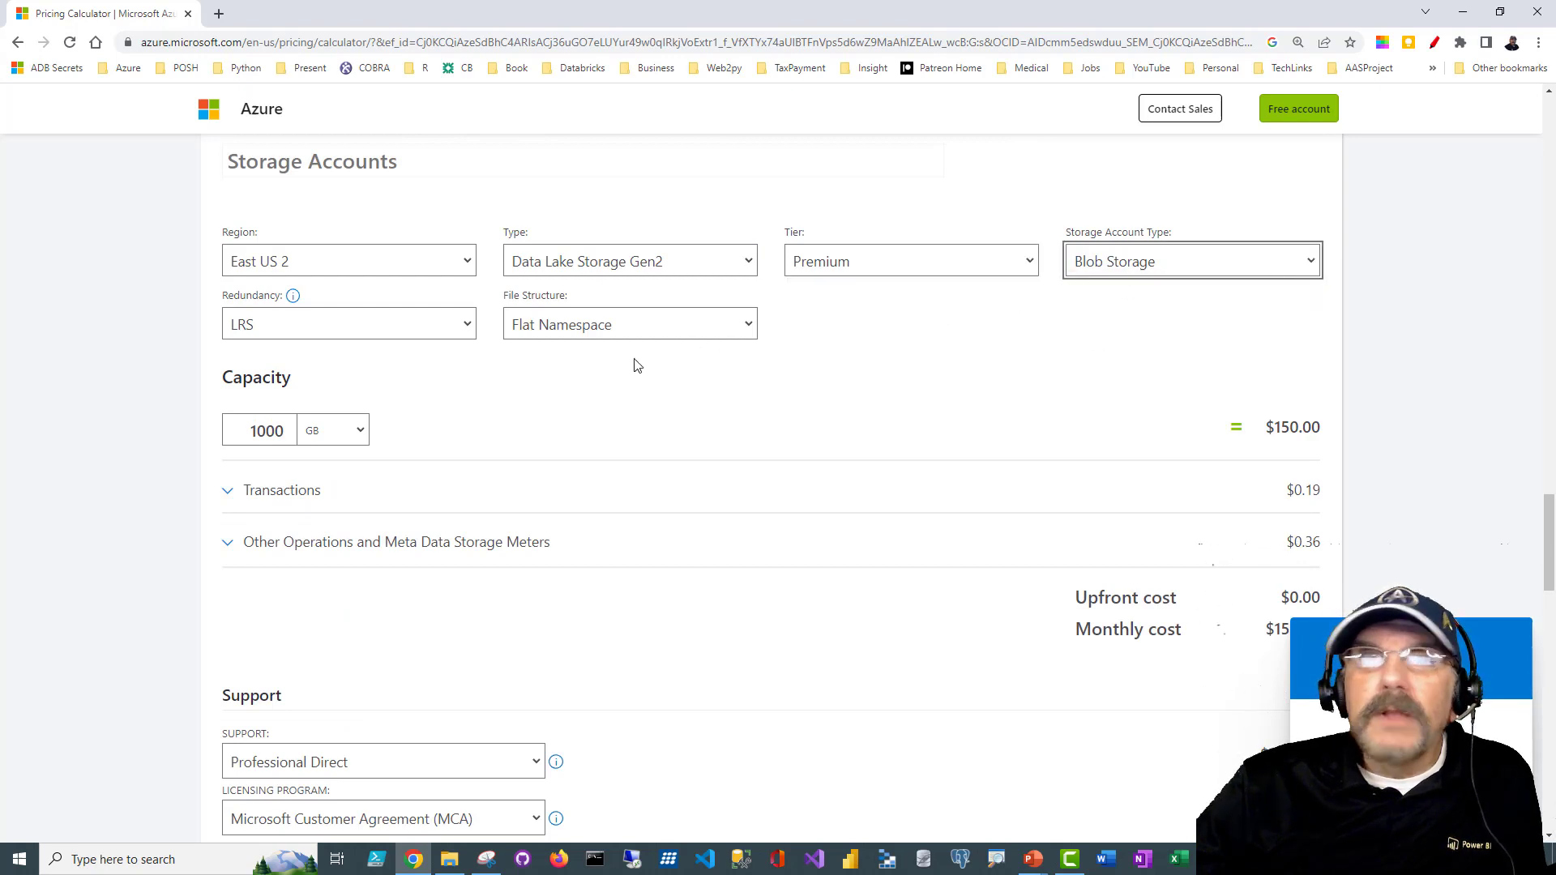
left_click(463, 328)
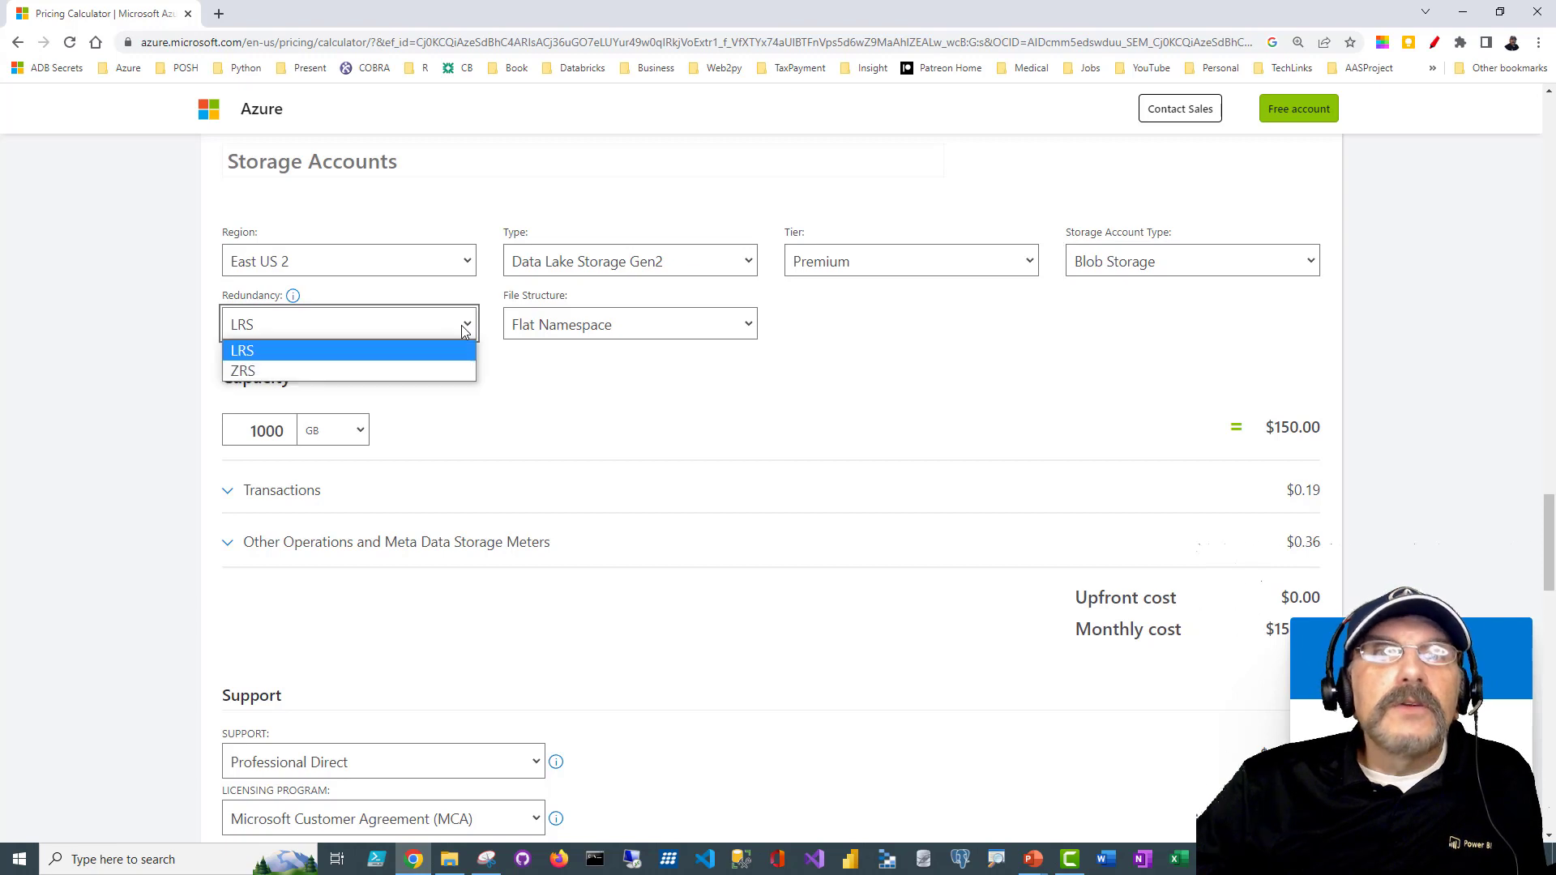
left_click(685, 438)
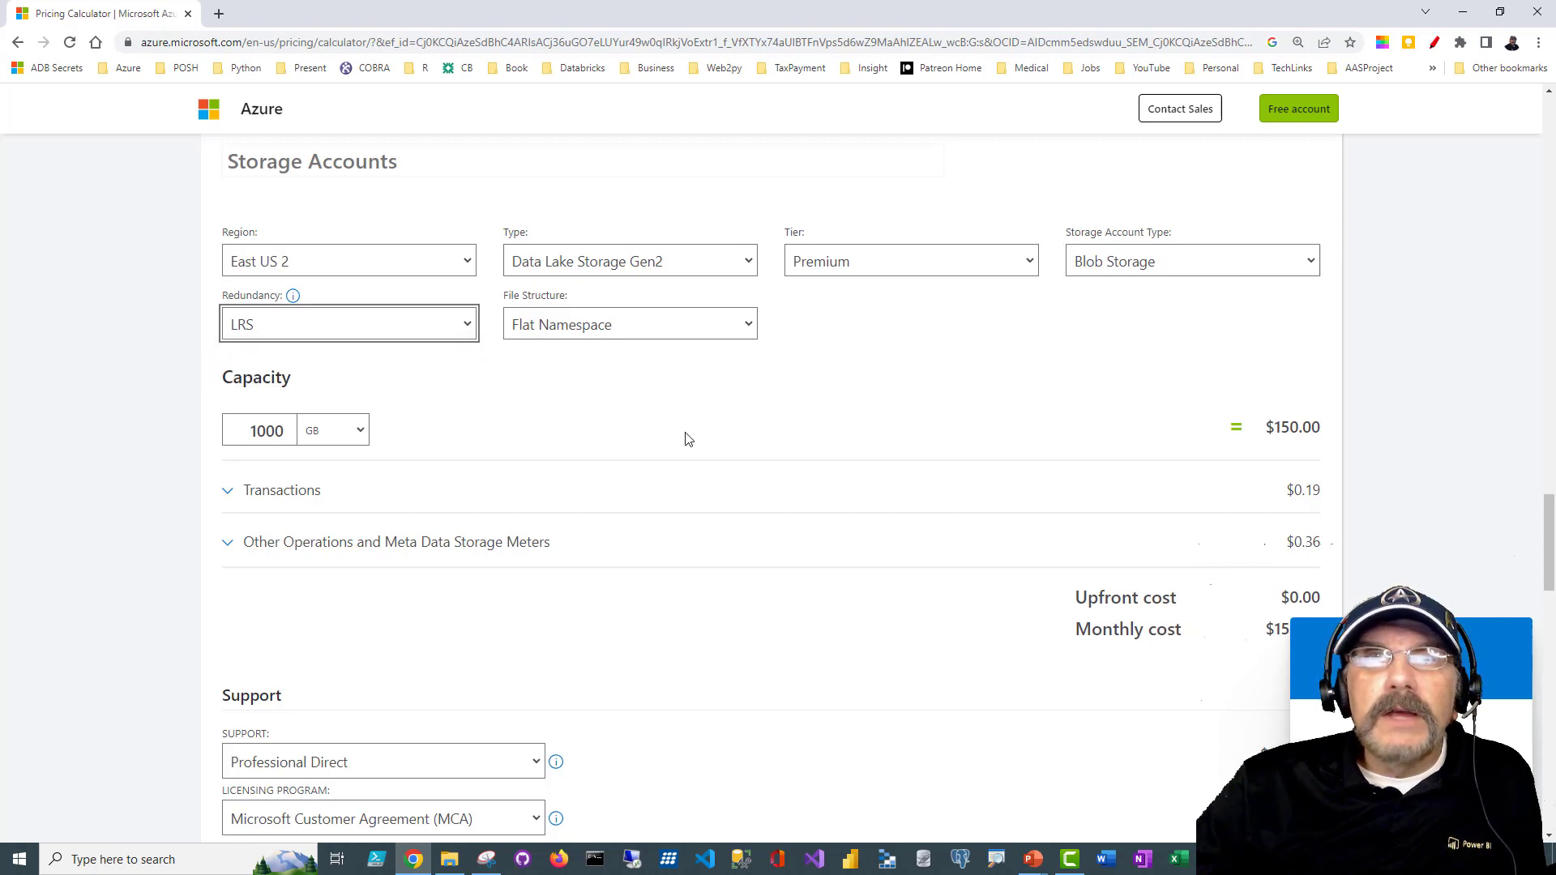
left_click(746, 332)
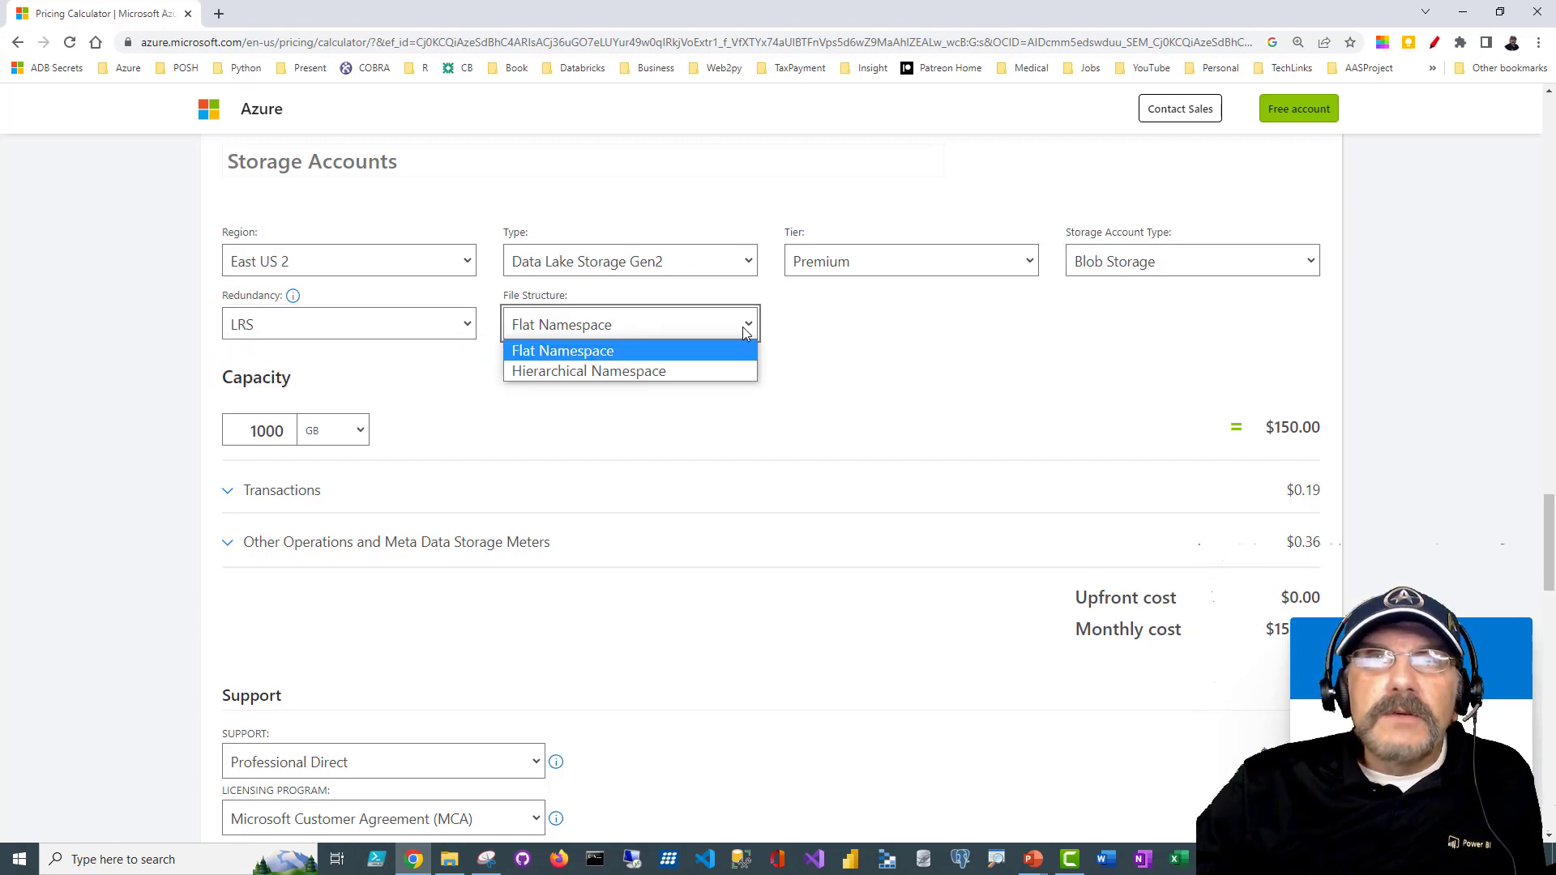
left_click(901, 365)
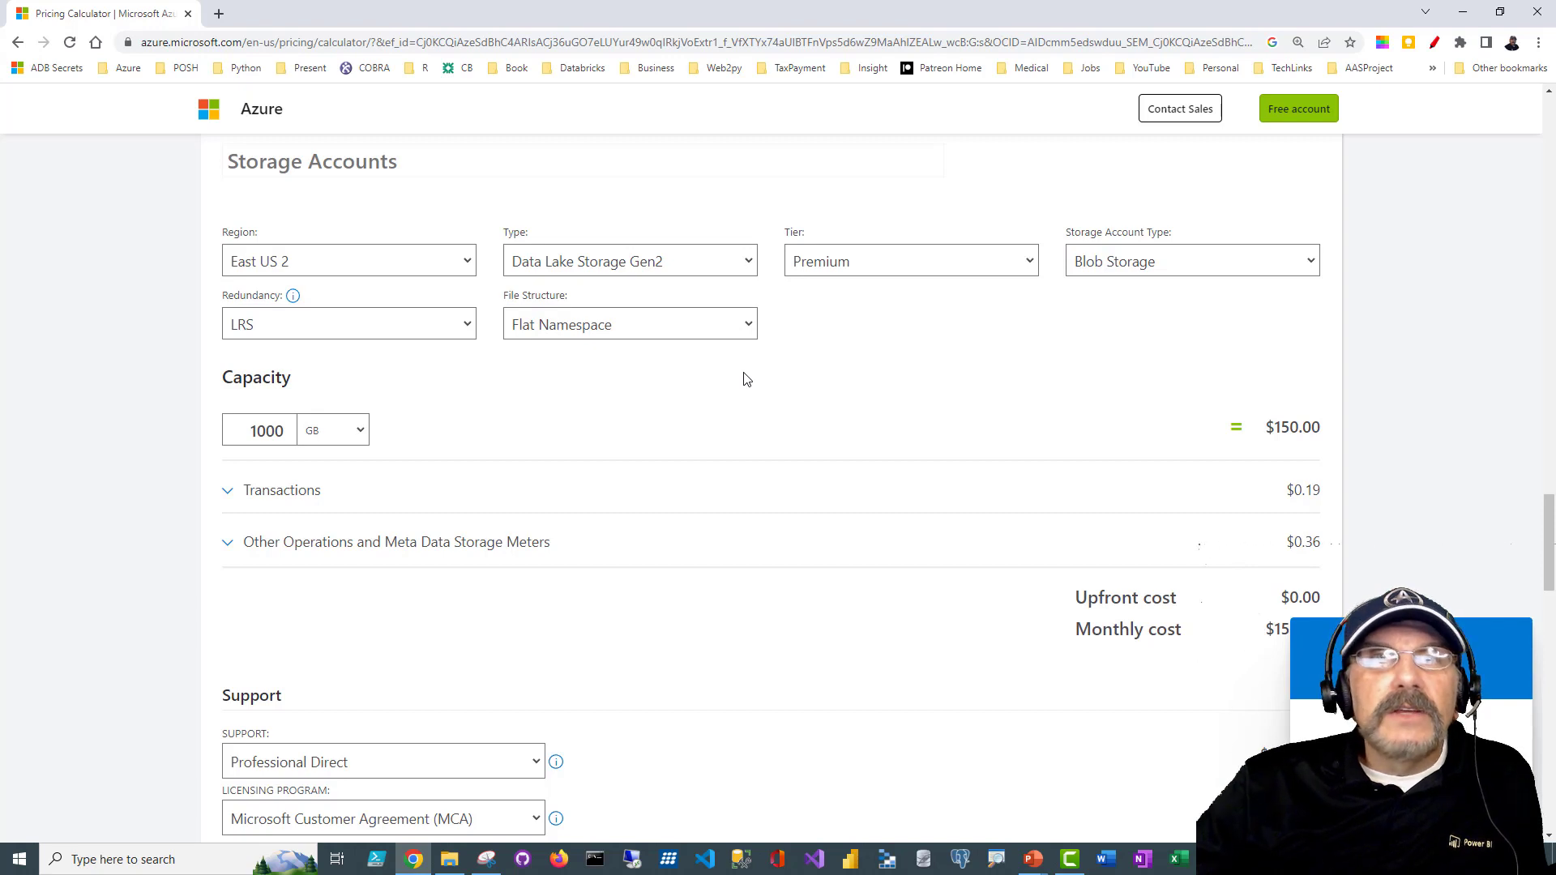
scroll(747, 379, "down", 2)
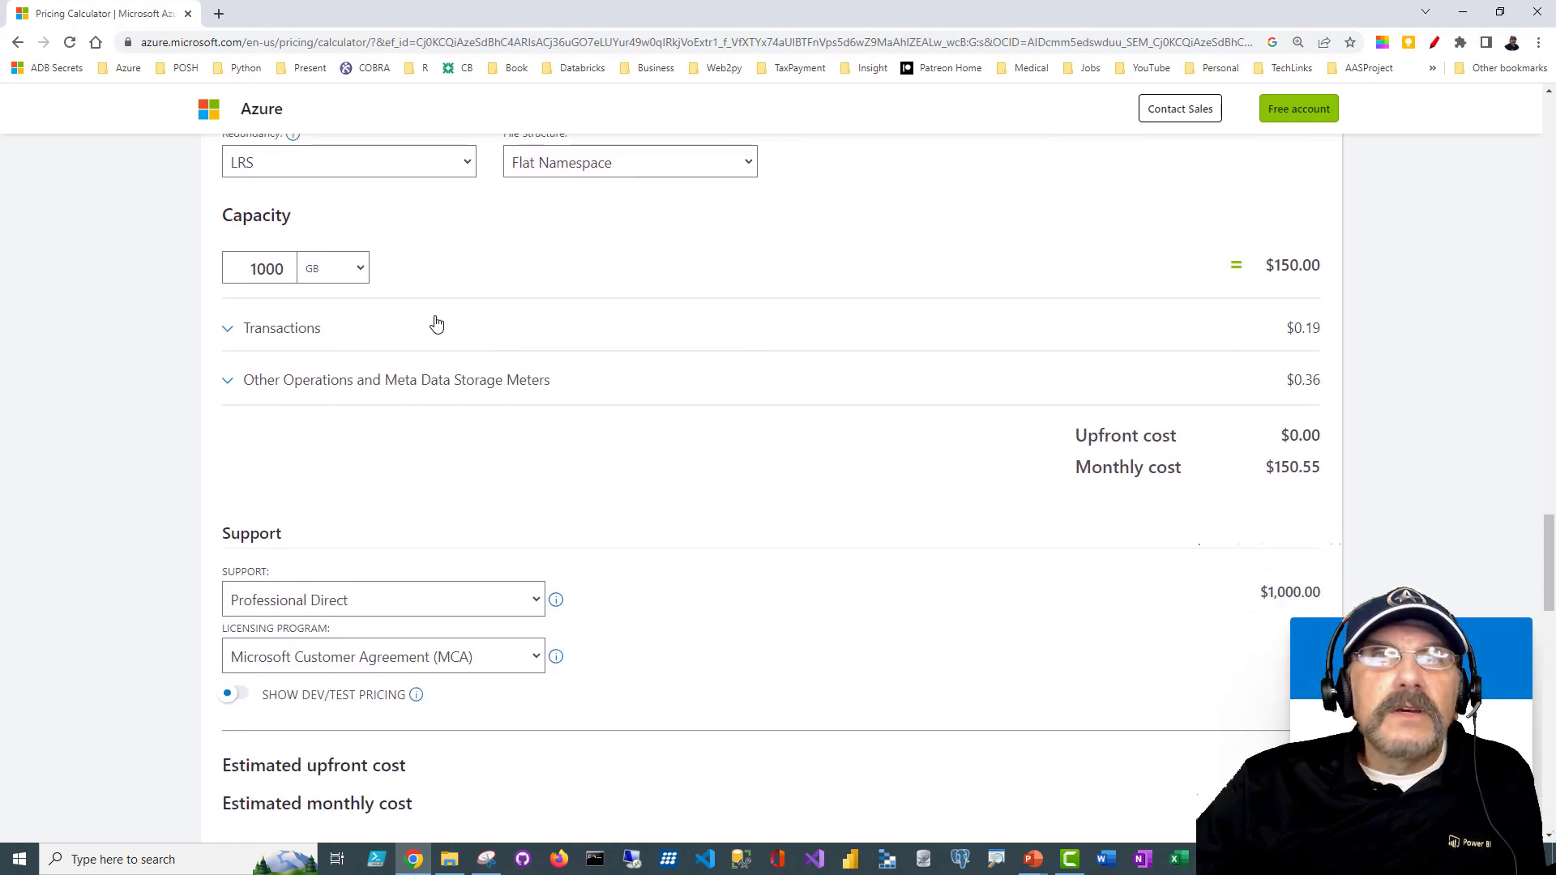
Replace the 1000 GB storage capacity with 2000 GB and check the $300.55 monthly cost.
double_click(249, 270)
left_click(480, 293)
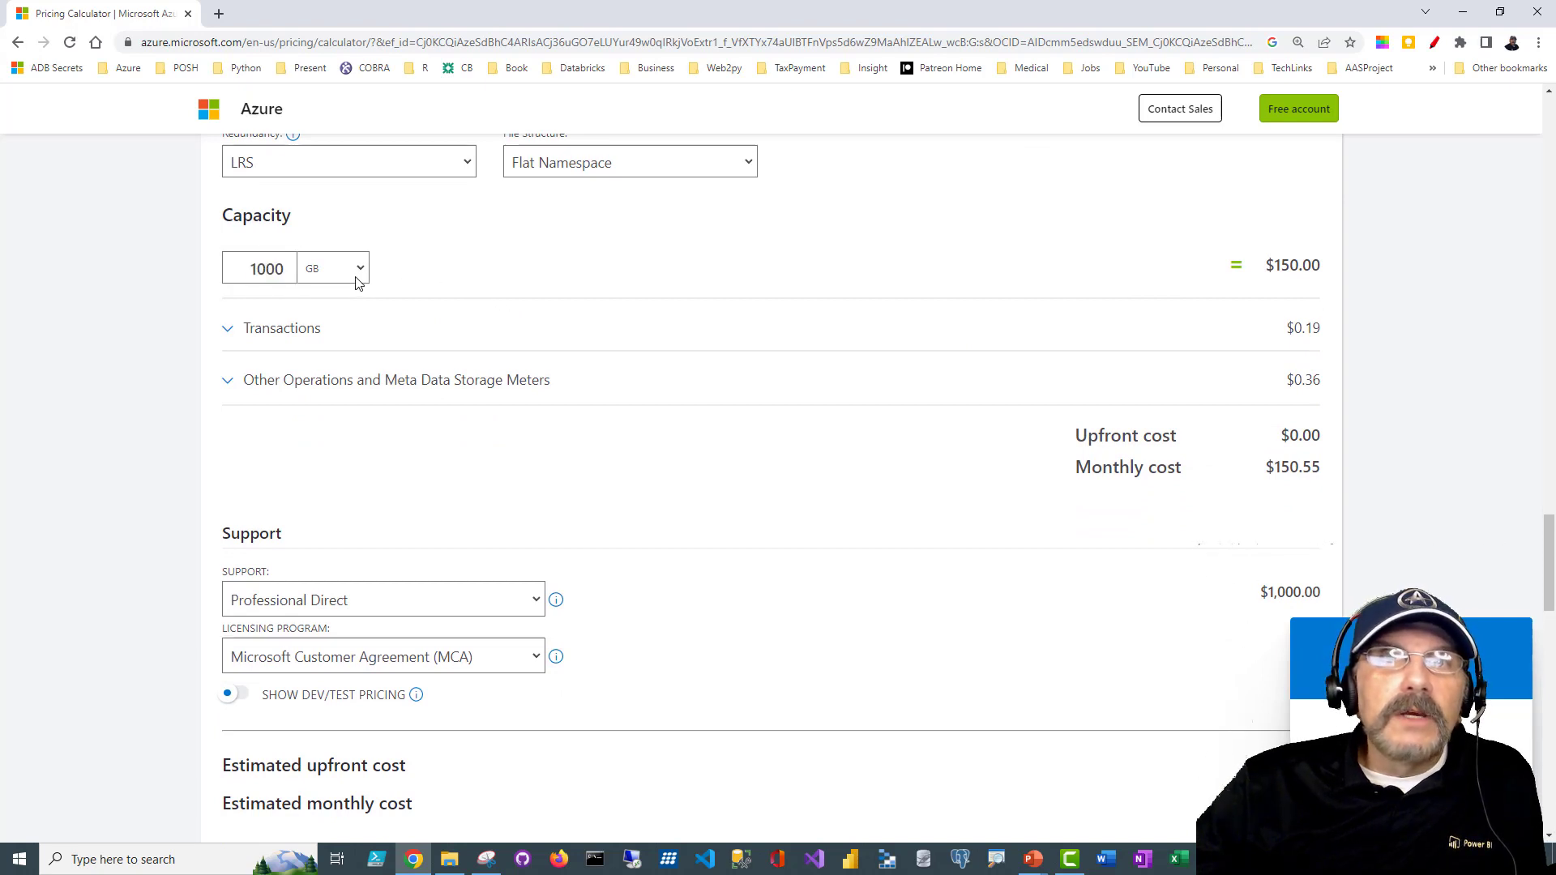
left_click(290, 261)
double_click(289, 262)
double_click(290, 262)
left_click(289, 262)
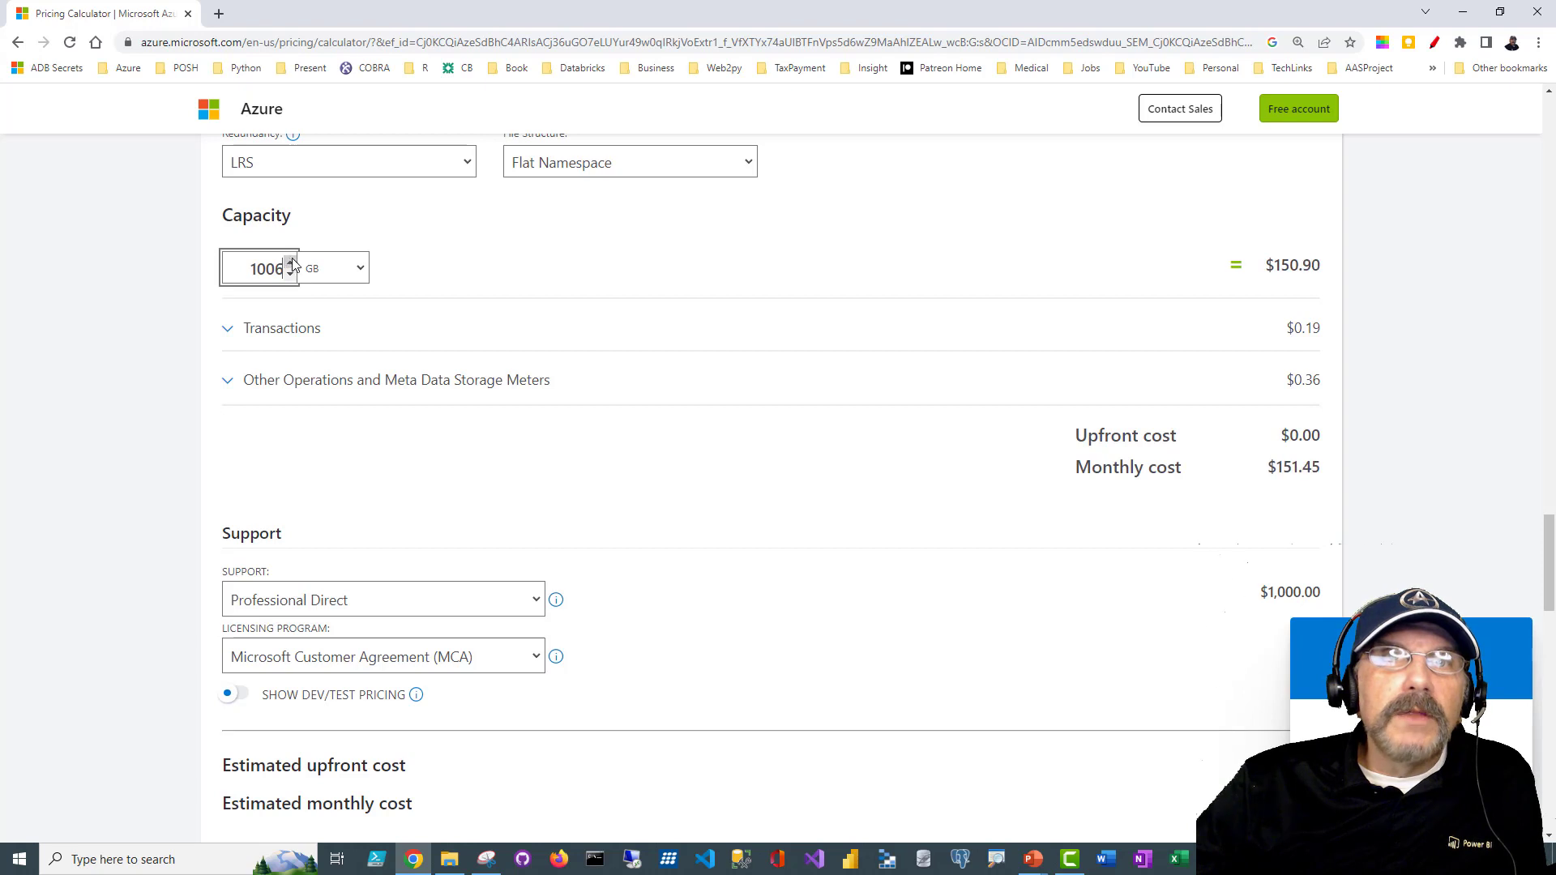
left_click(289, 262)
left_click(289, 262)
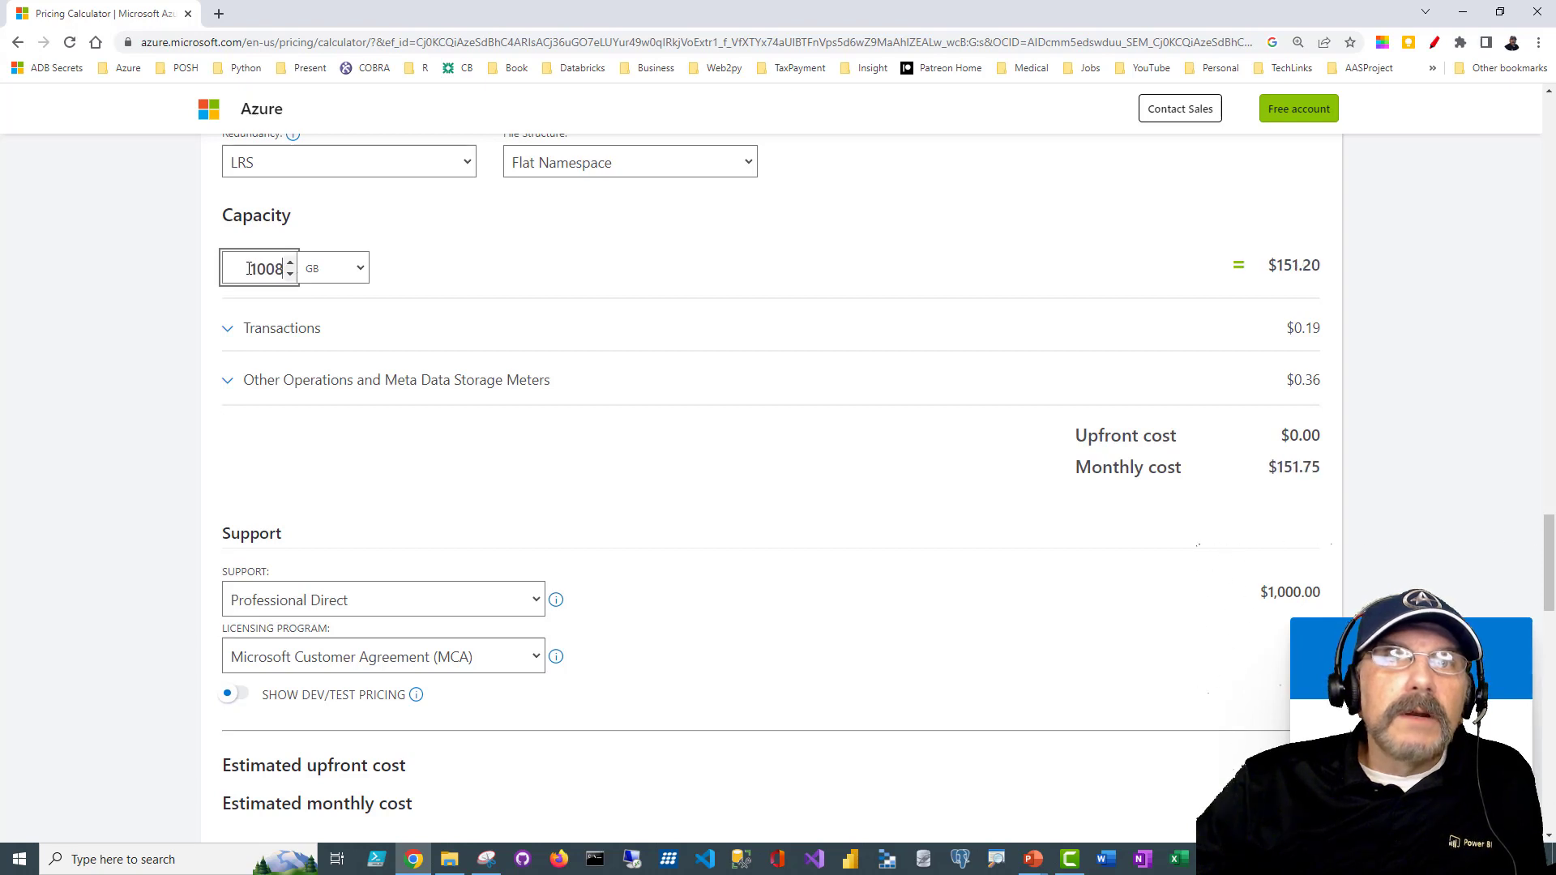
type("2000")
left_click(542, 278)
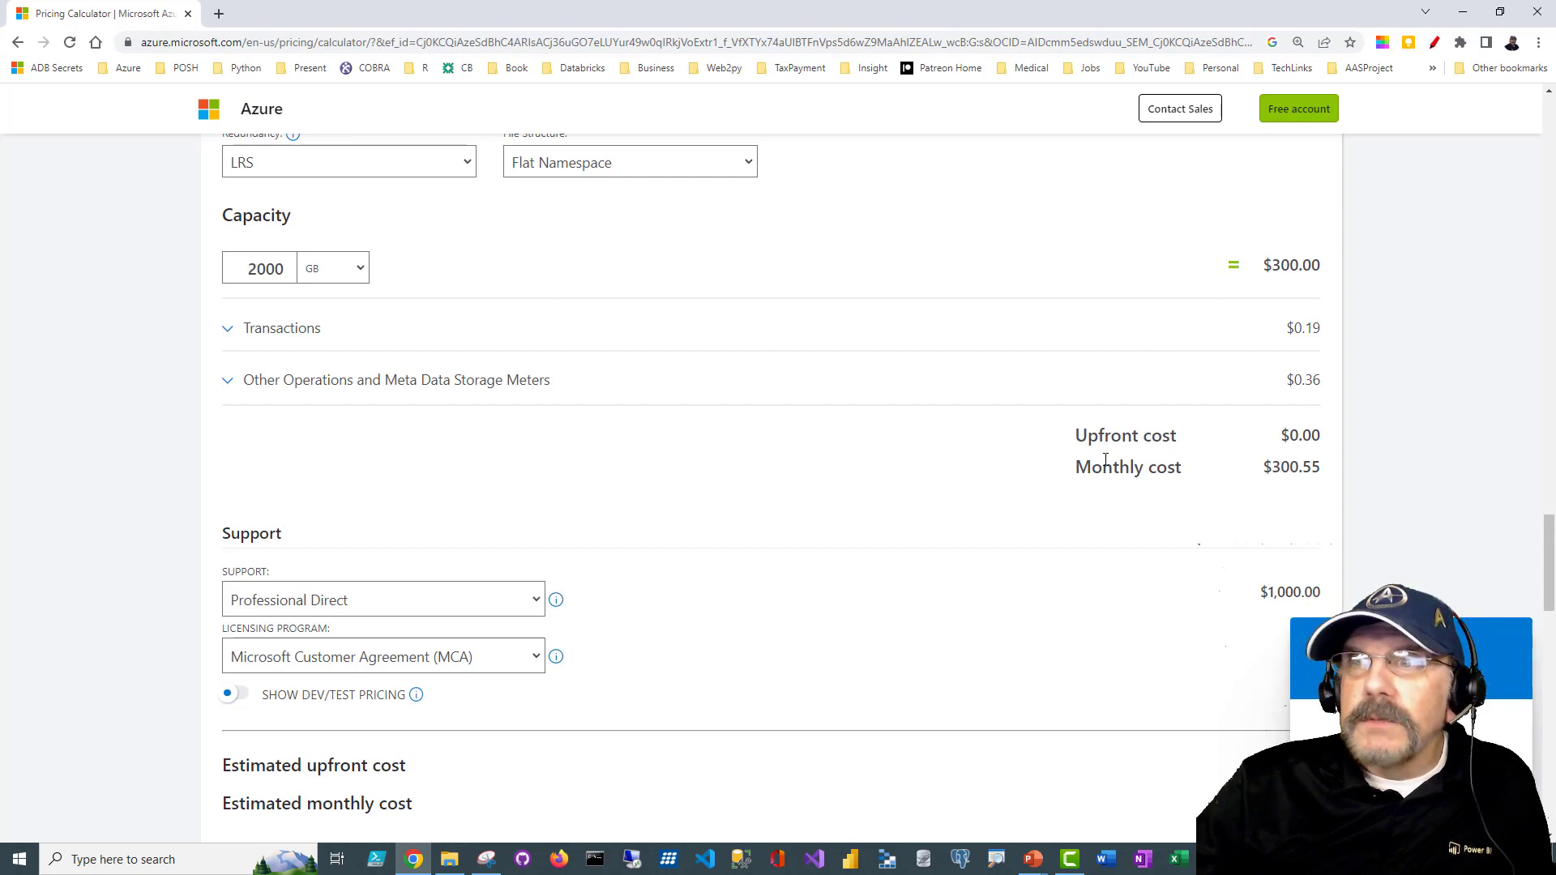
triple_click(1076, 465)
left_click(828, 436)
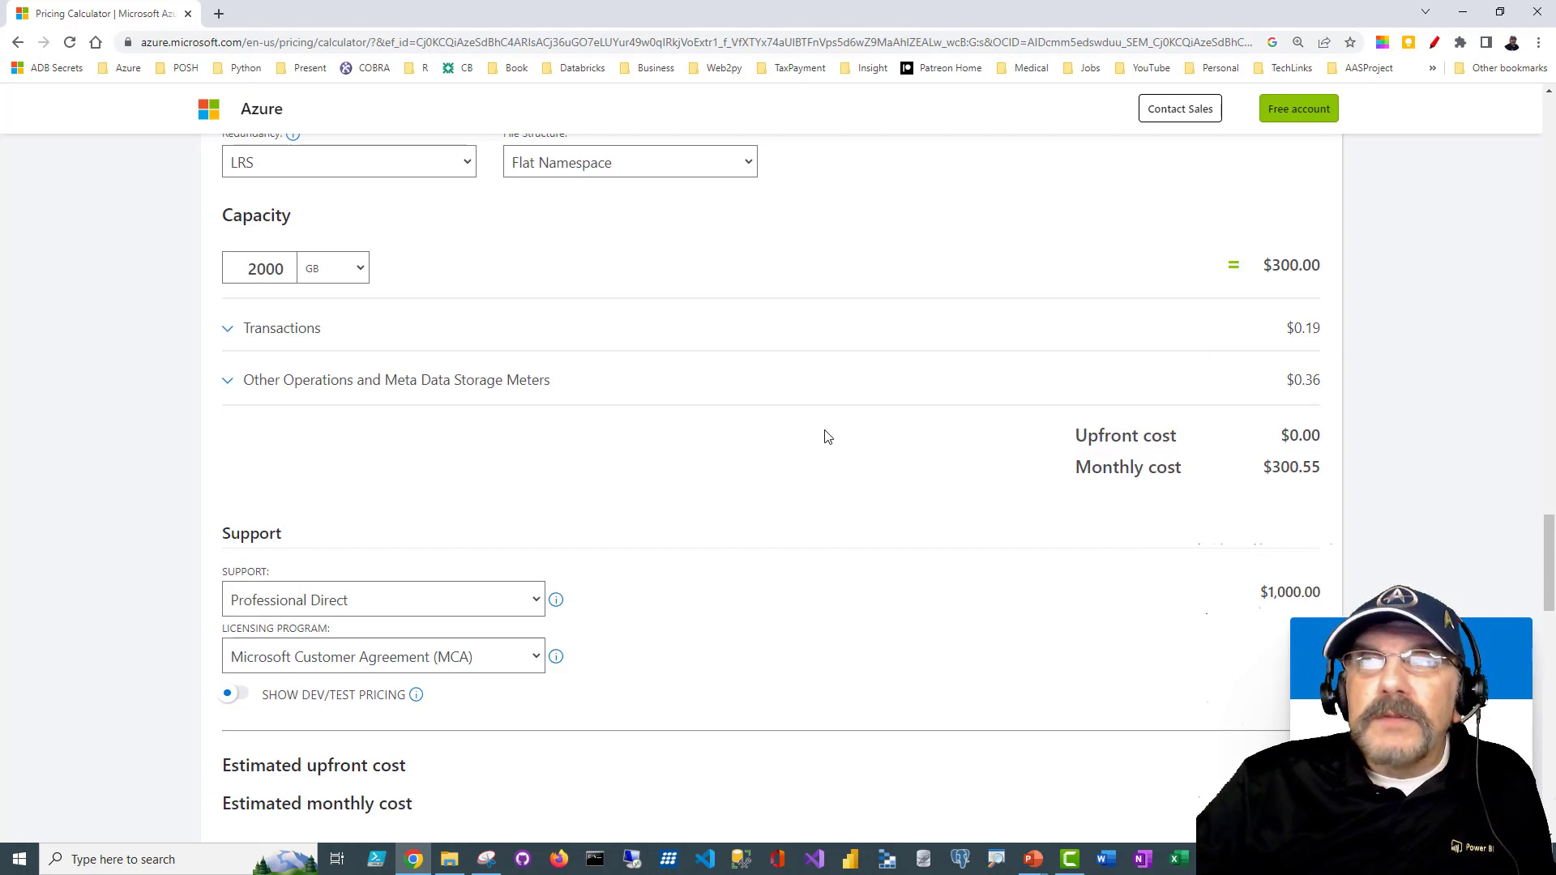
List Security products such as Microsoft Sentinel, Key Vault and Azure DDoS Protection.
scroll(828, 437, "down", 2)
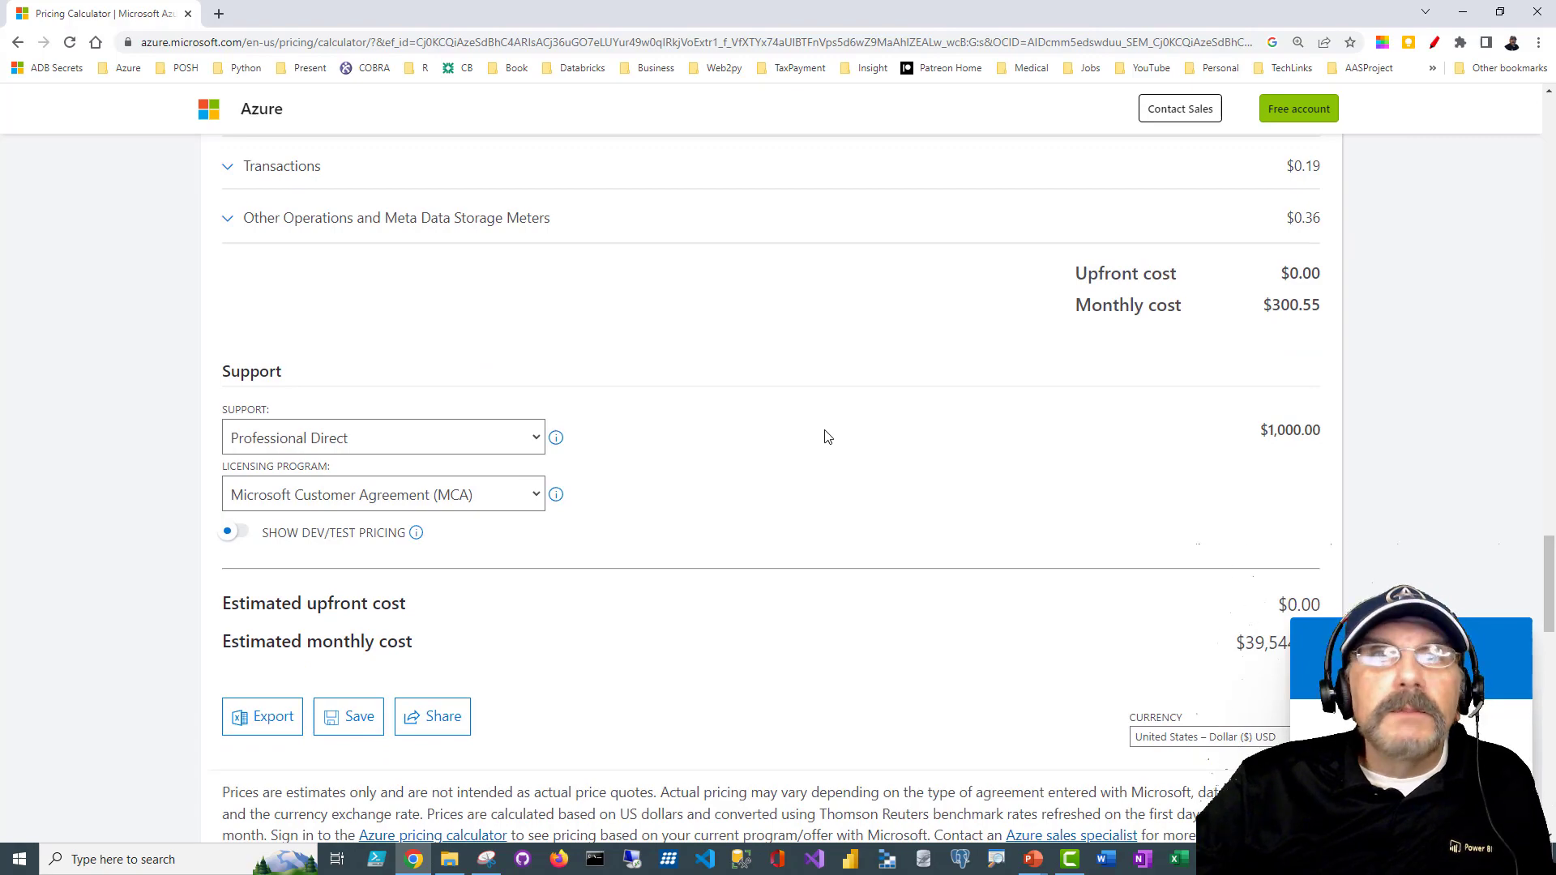
scroll(827, 437, "down", 2)
scroll(827, 437, "up", 15)
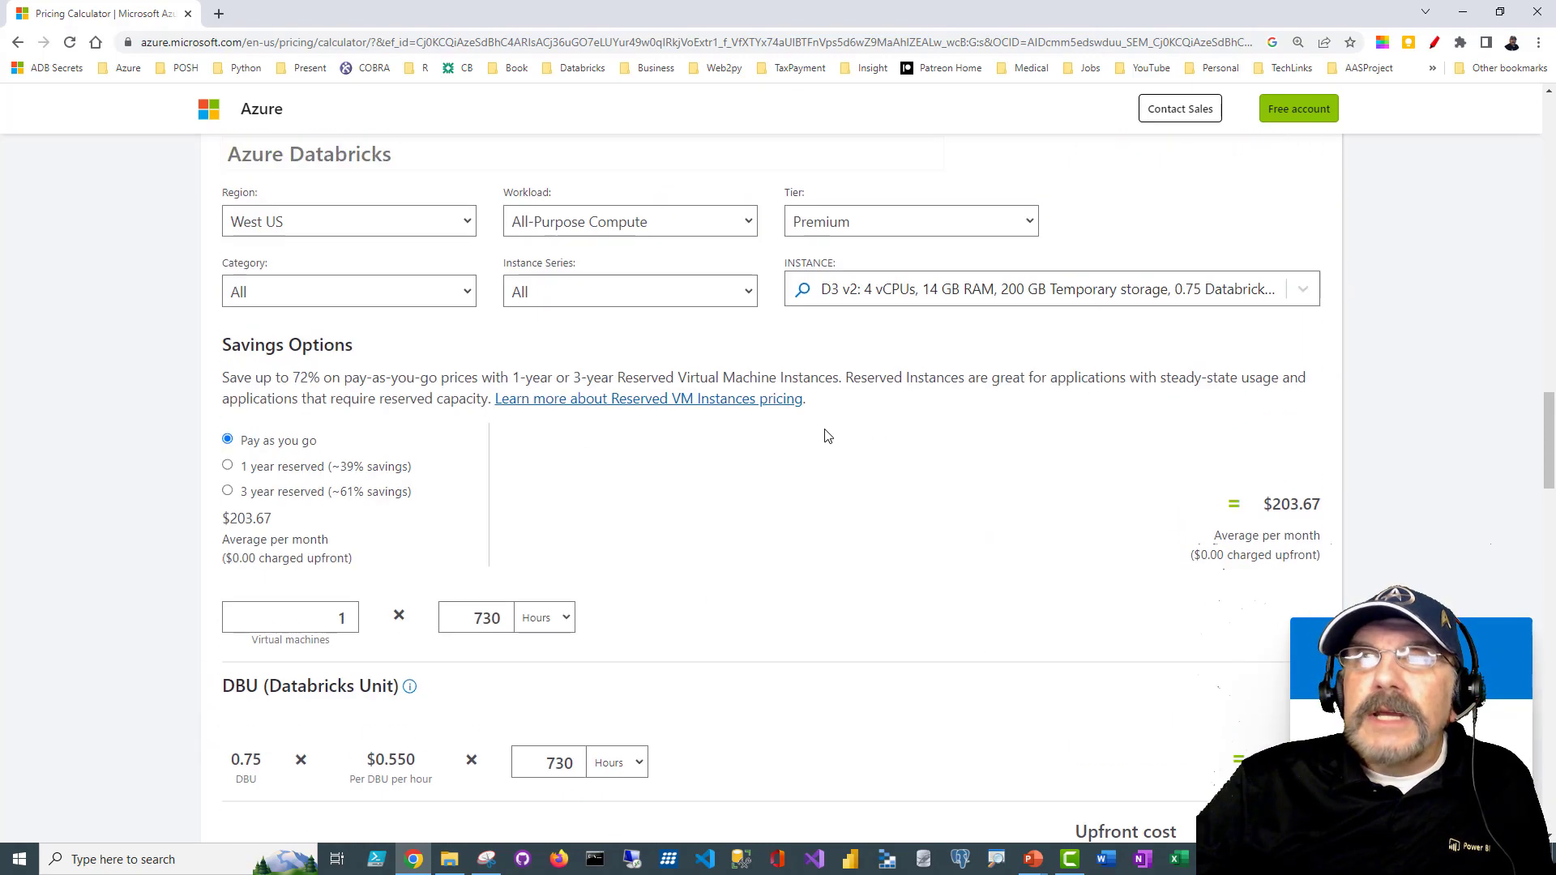
scroll(827, 437, "up", 15)
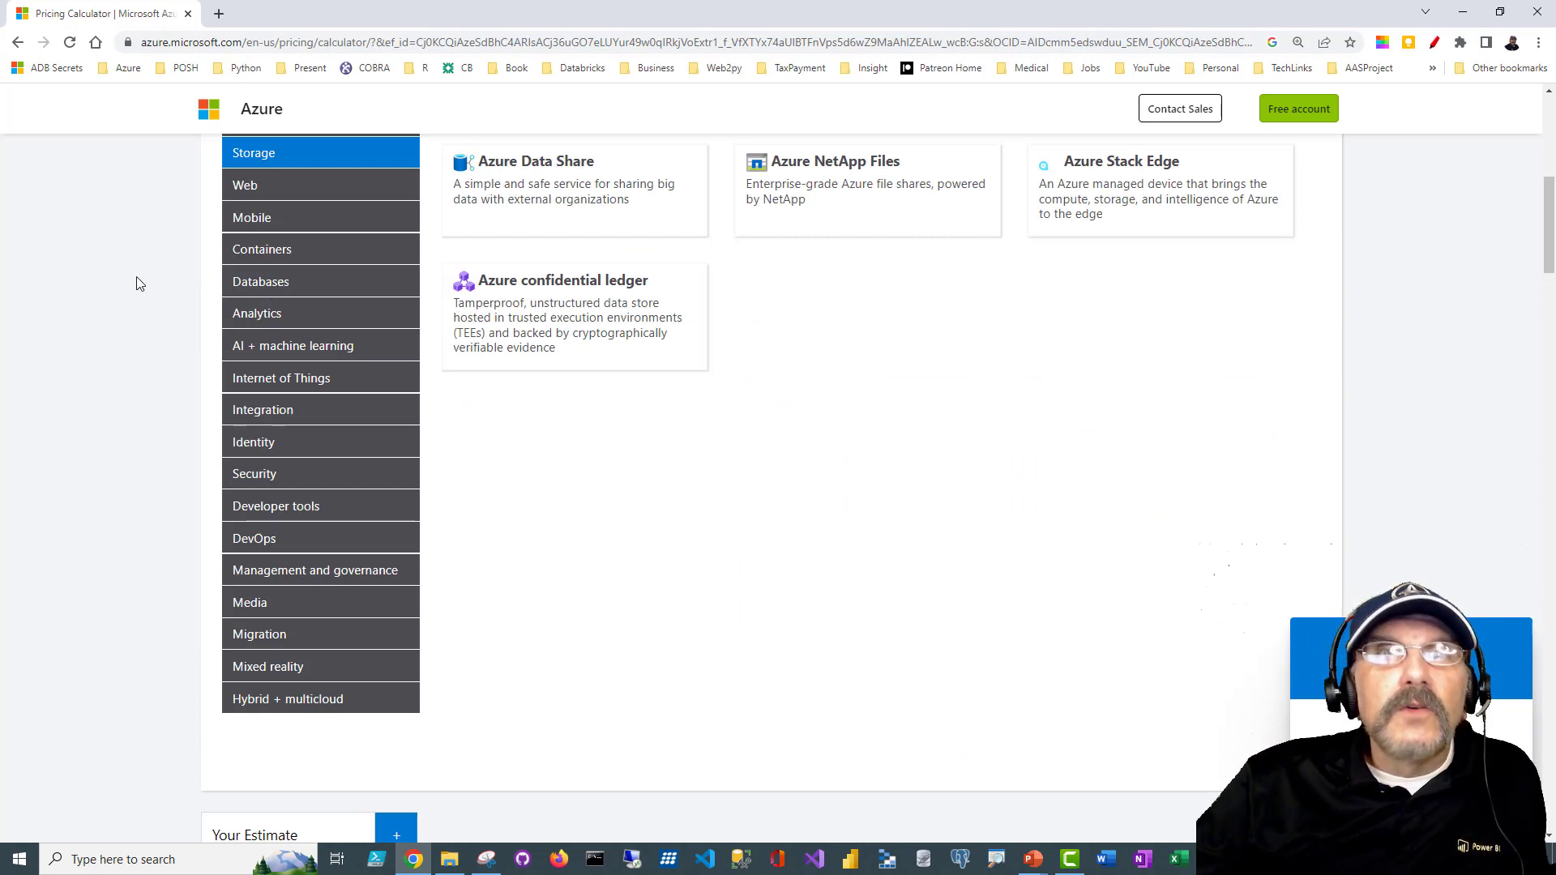
scroll(139, 284, "down", 3)
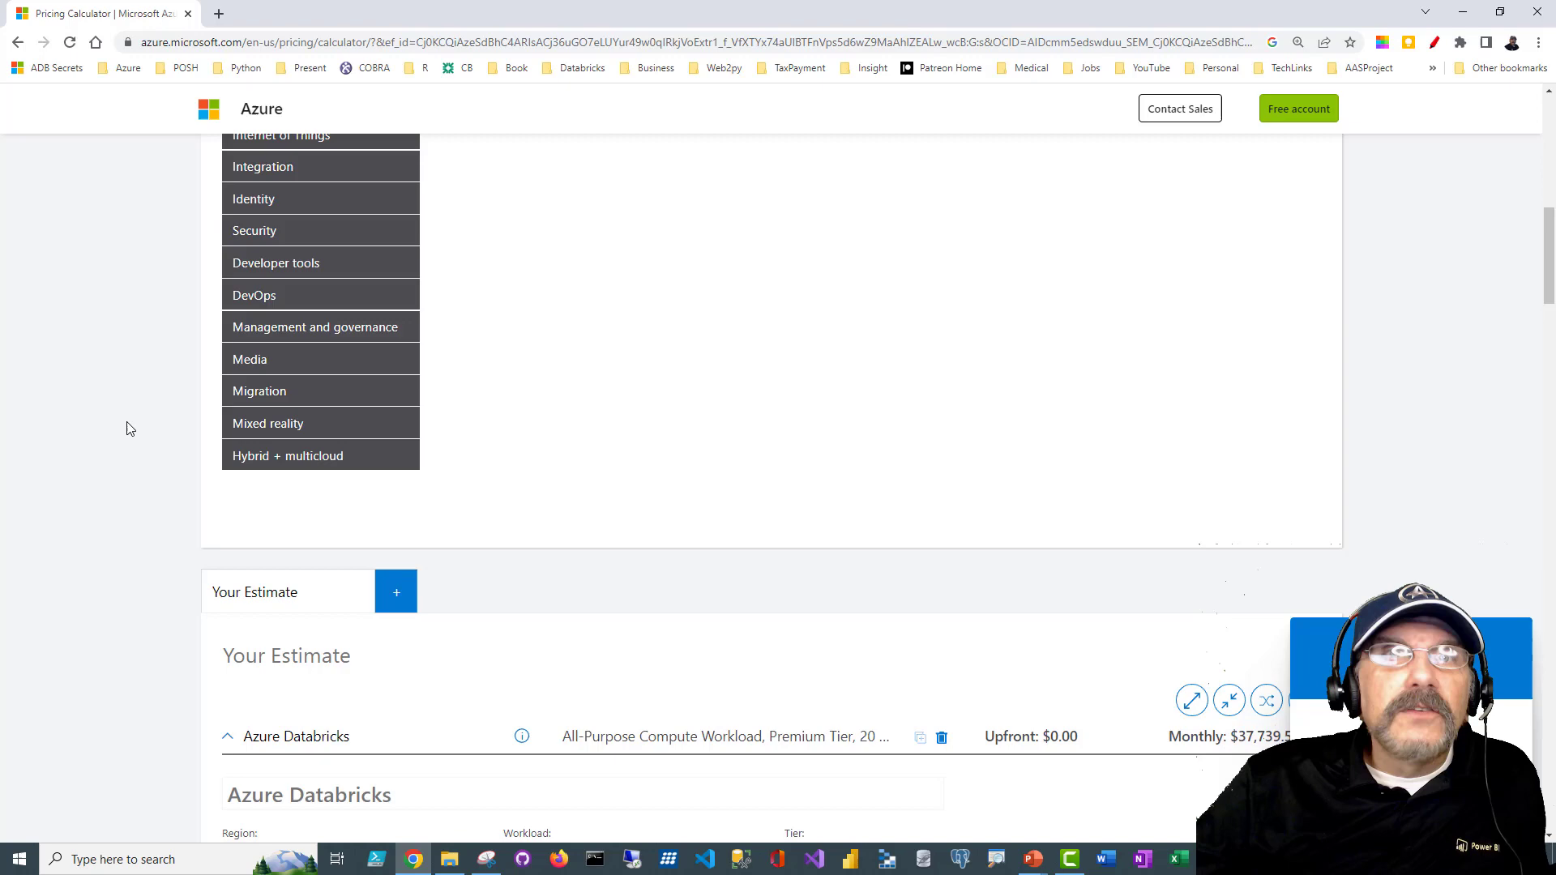
scroll(129, 429, "up", 2)
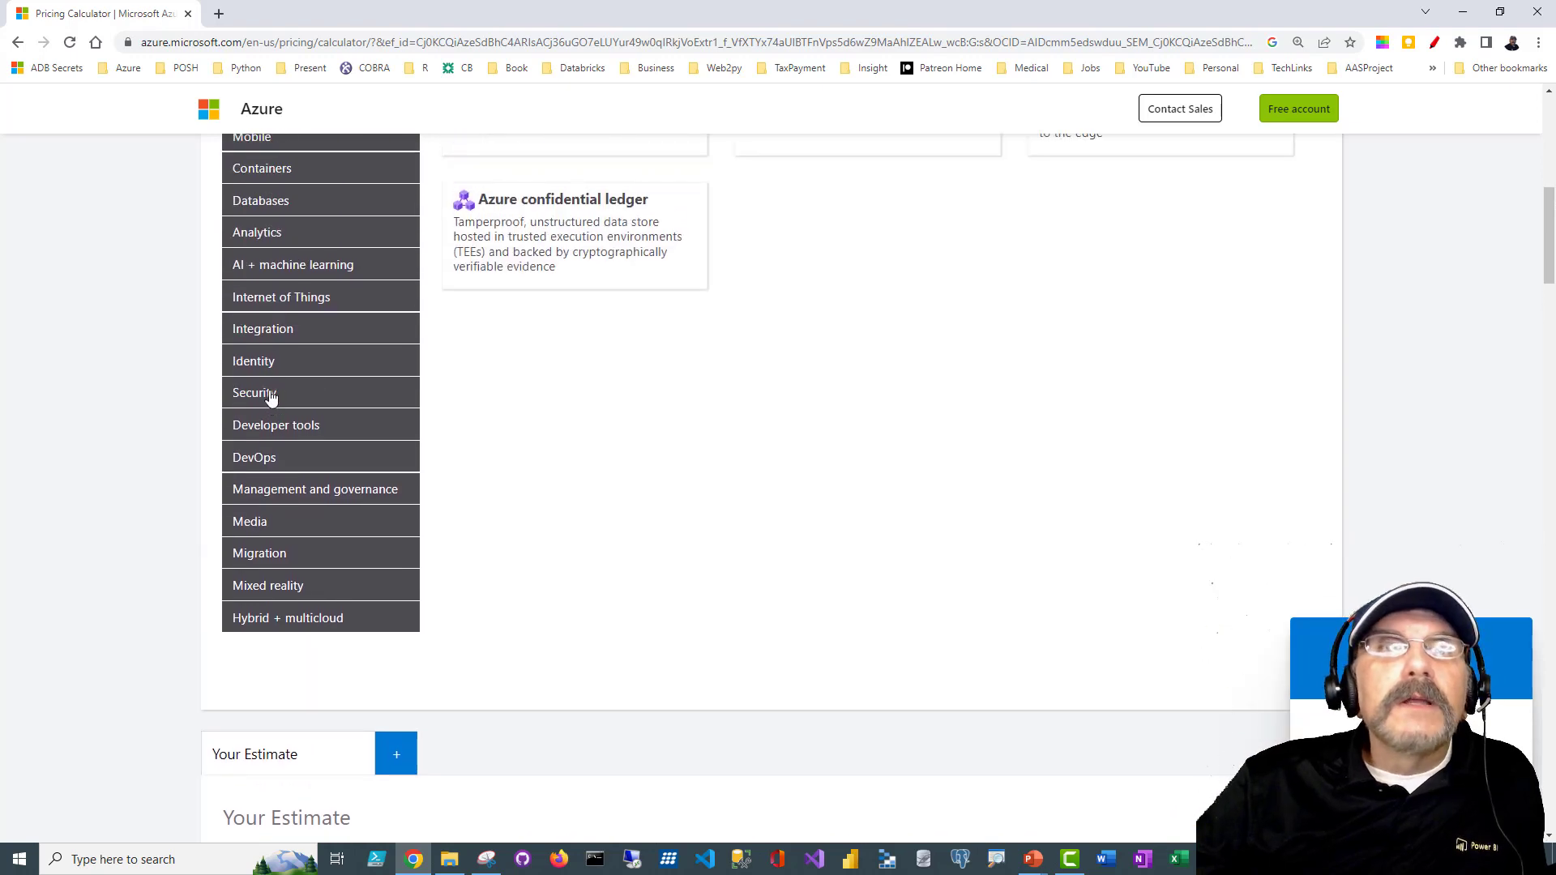
left_click(270, 396)
scroll(722, 410, "up", 3)
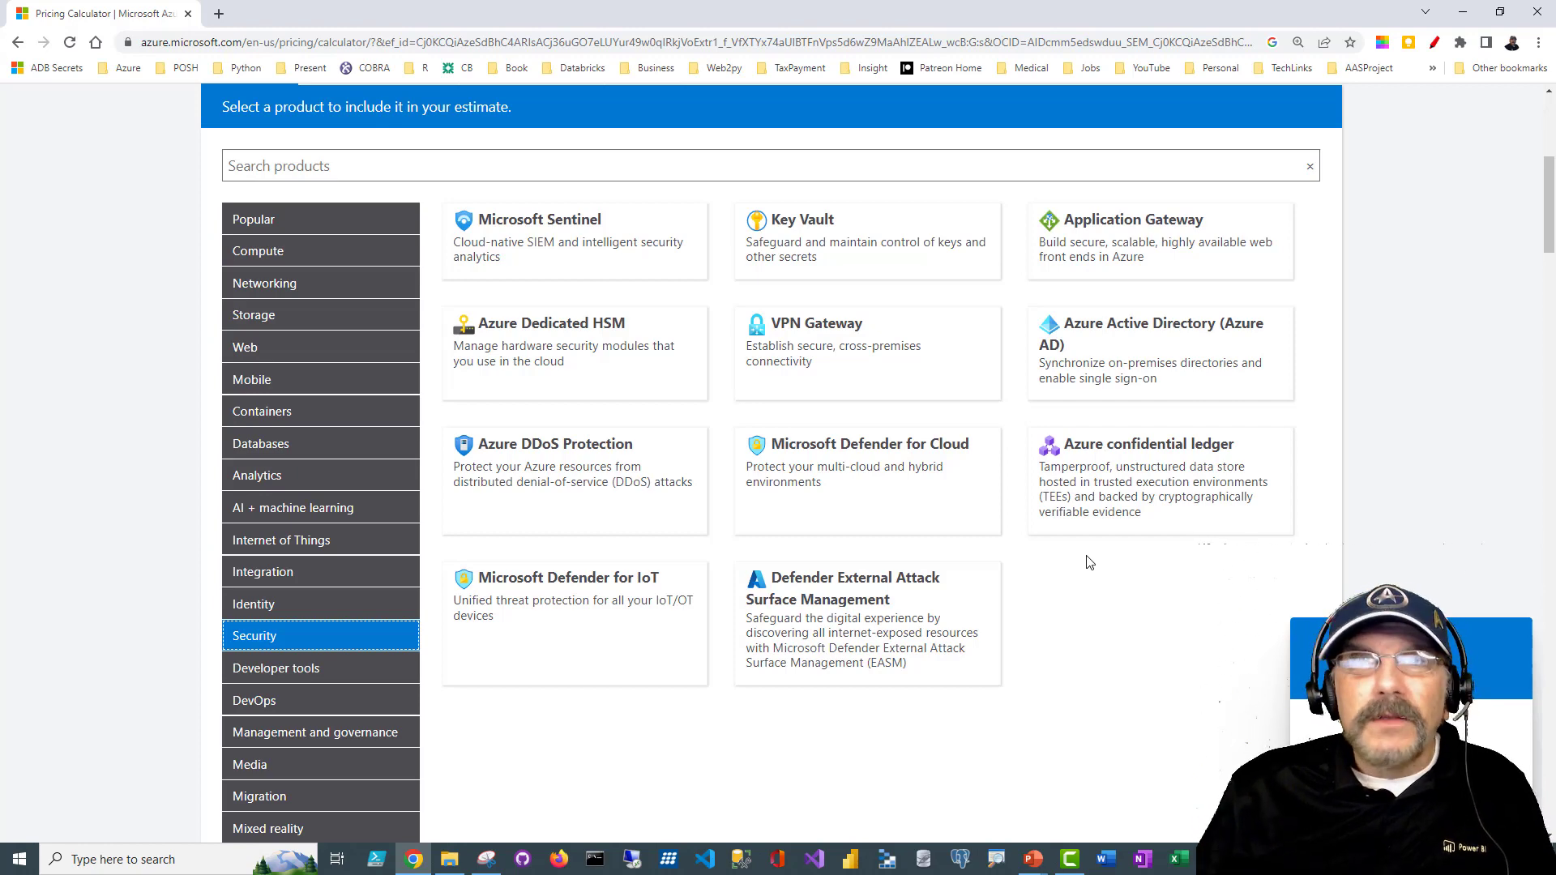
Navigate back in the browser to bring the calculator catalog back to its Popular products listing.
key("alt+Left")
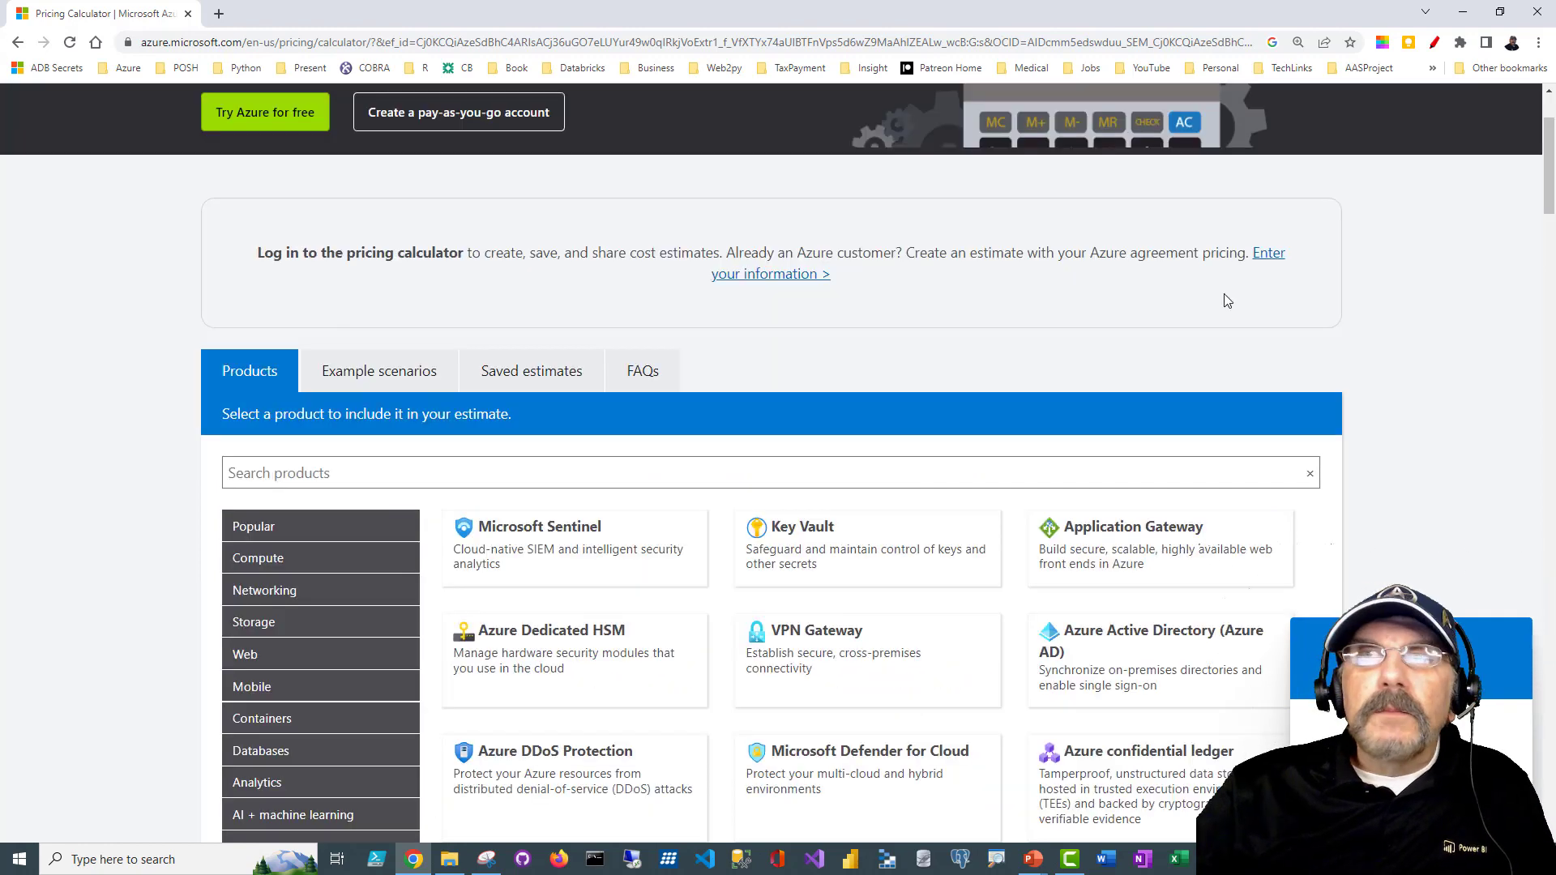